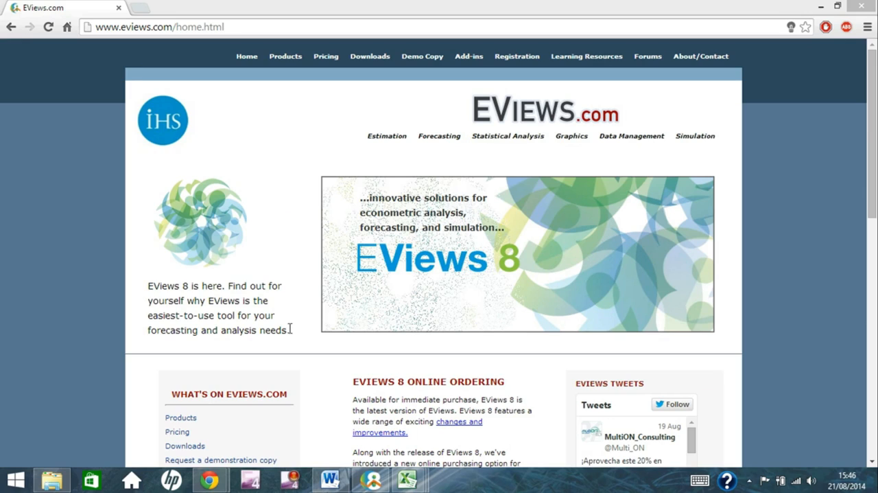
Close the EViews website, turn off showing the EViews welcome screen on startup, and dismiss that screen
{"action": "left_click", "coordinate": [858, 7]}
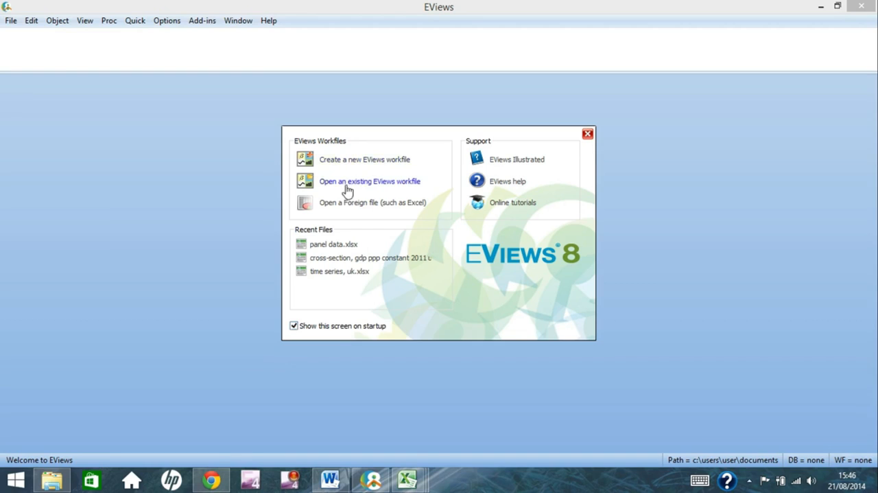
{"action": "left_click", "coordinate": [293, 326]}
{"action": "left_click", "coordinate": [588, 135]}
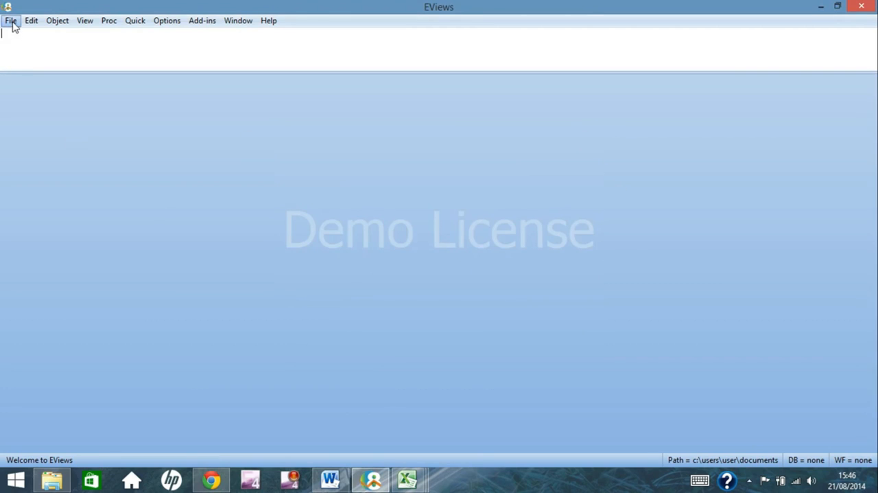
Look over the Time Series, UK, Cross-Section 2008 and Panel Data workbooks in Excel, and return to EViews
{"action": "left_click", "coordinate": [408, 479]}
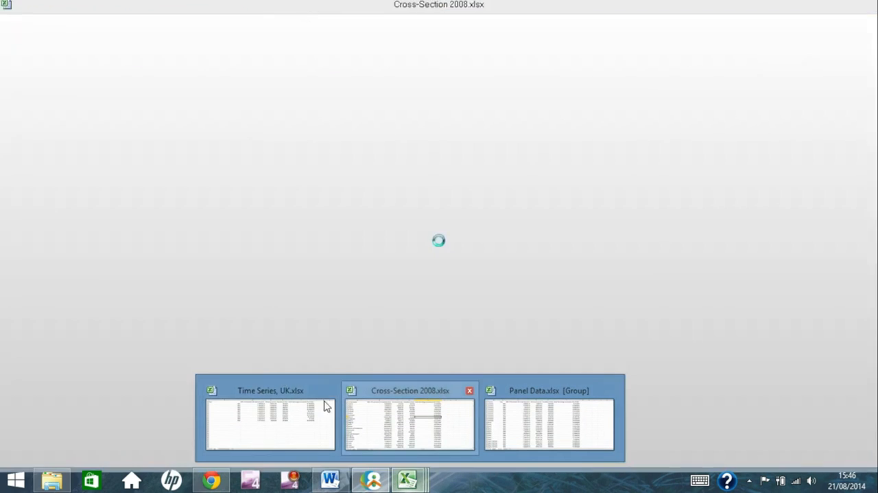
{"action": "mouse_move", "coordinate": [306, 404]}
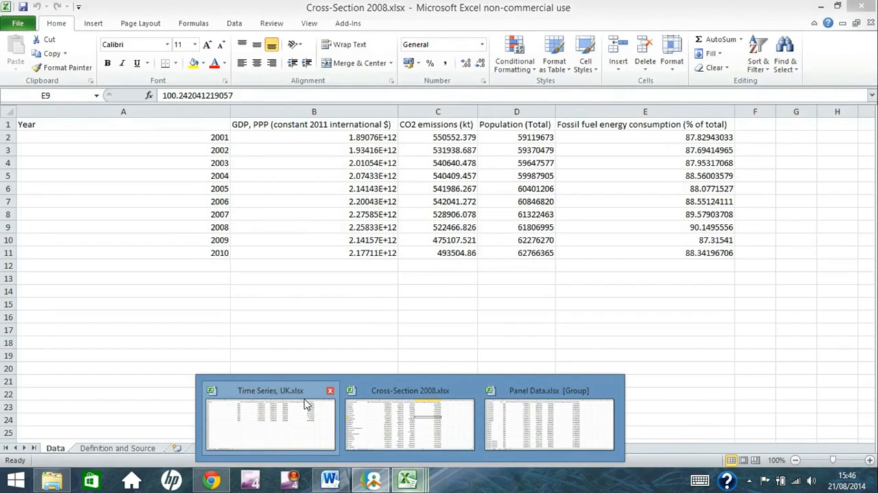
{"action": "mouse_move", "coordinate": [416, 418]}
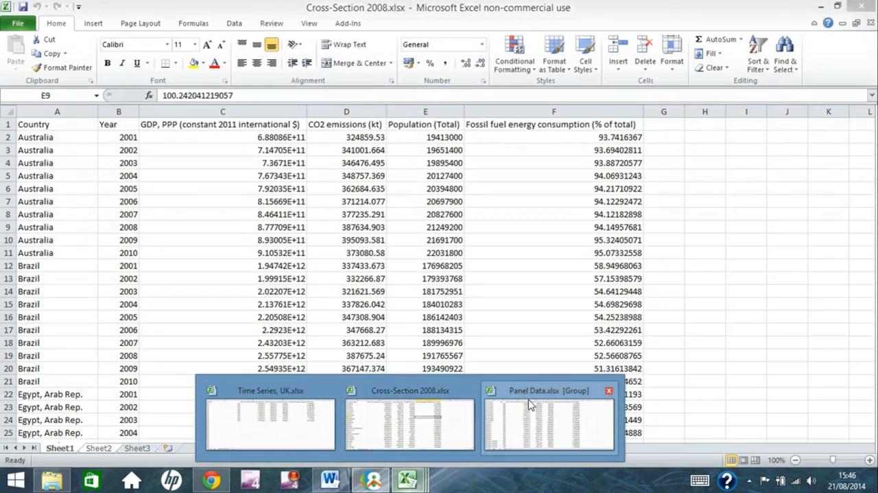
{"action": "left_click", "coordinate": [528, 398]}
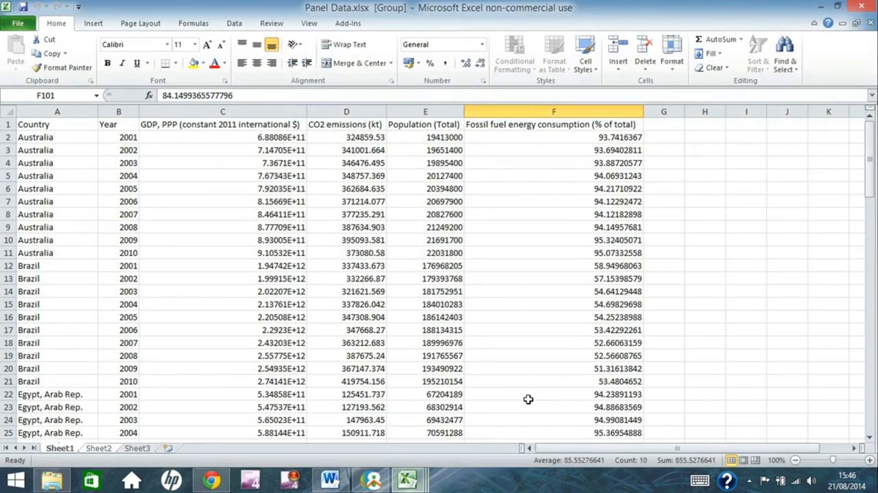
{"action": "left_click", "coordinate": [383, 483]}
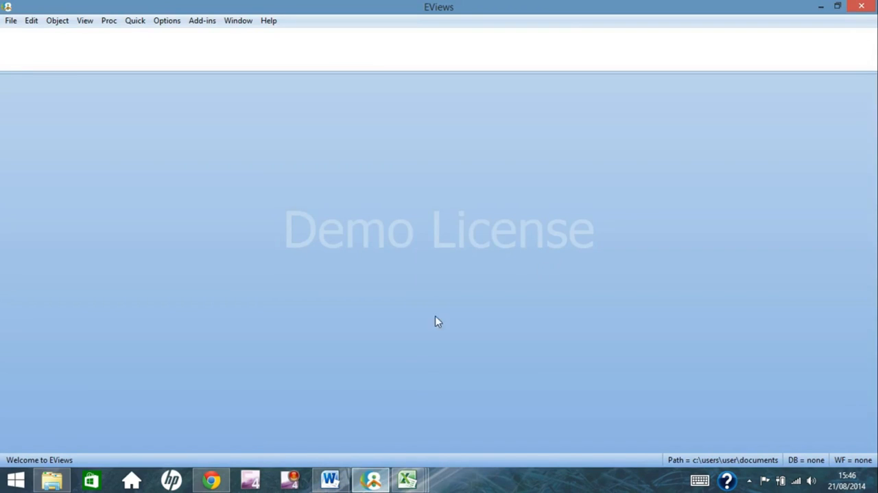
Start importing Cross-Section 2008.xlsx from file, accepting the predefined Data range in the first import stage
{"action": "left_click", "coordinate": [11, 21]}
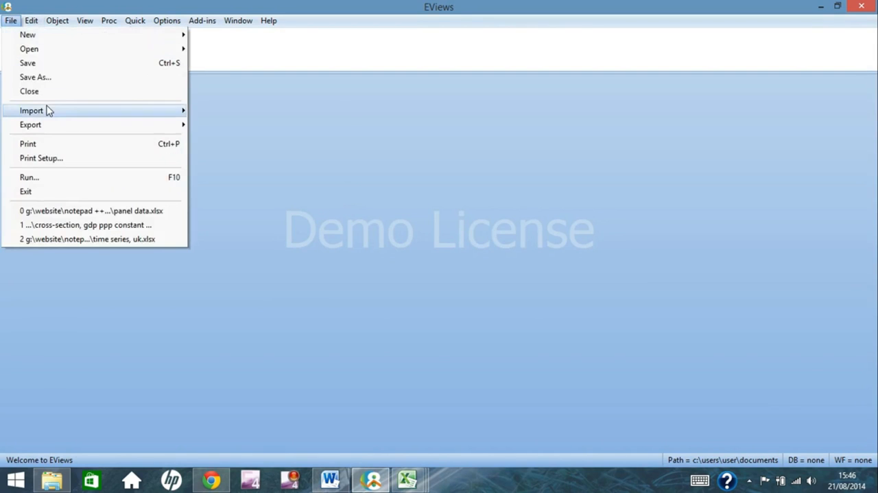
{"action": "mouse_move", "coordinate": [49, 111]}
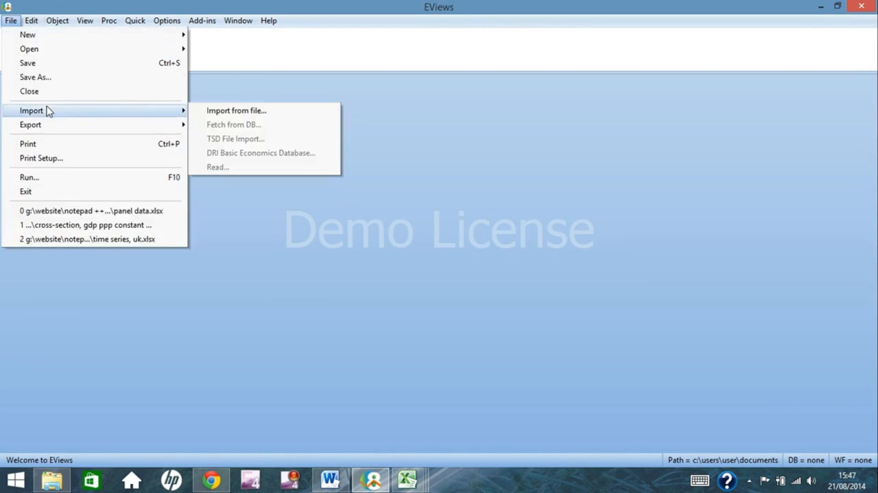
{"action": "left_click", "coordinate": [237, 111]}
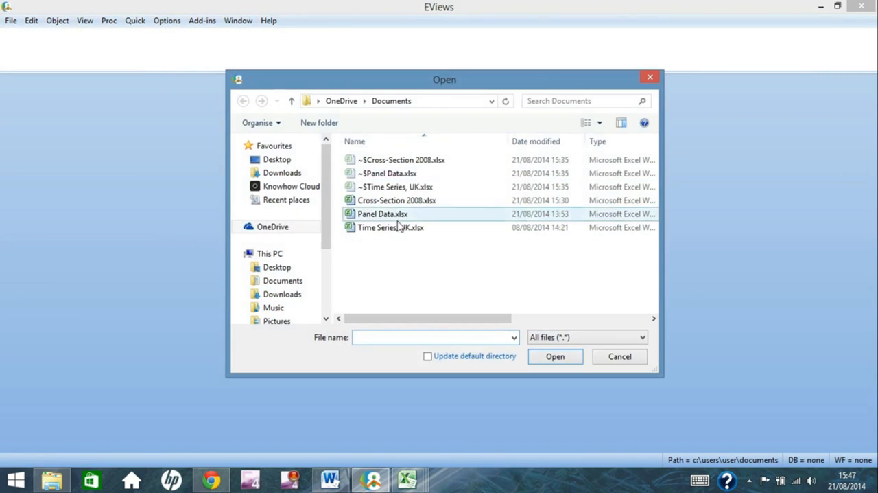
{"action": "left_click", "coordinate": [400, 204]}
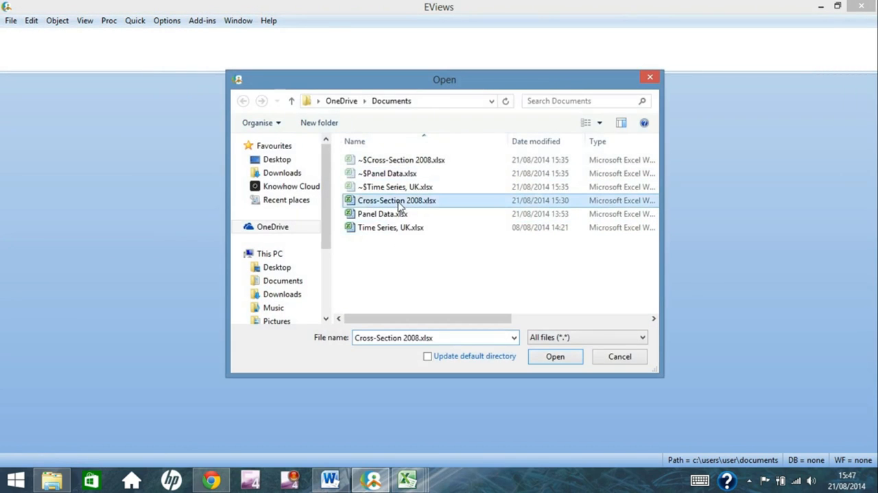
{"action": "left_click", "coordinate": [571, 360]}
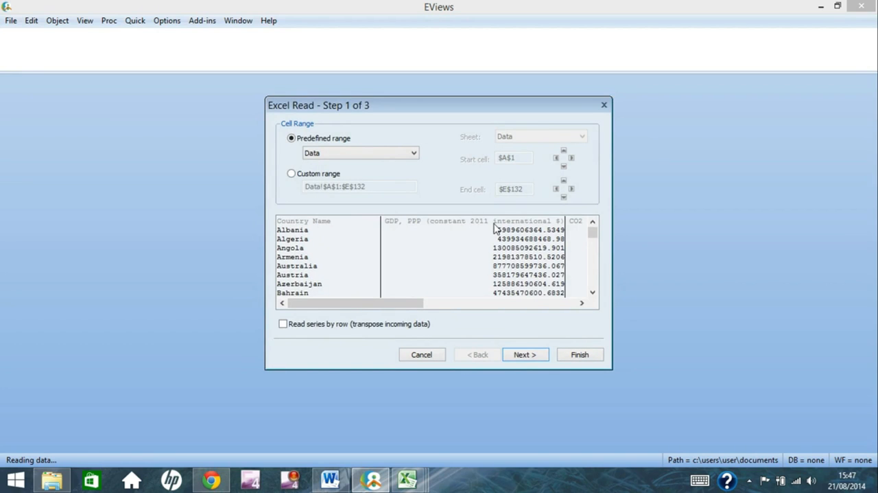
{"action": "left_click_drag", "start_coordinate": [410, 303], "coordinate": [320, 309]}
{"action": "left_click", "coordinate": [523, 356]}
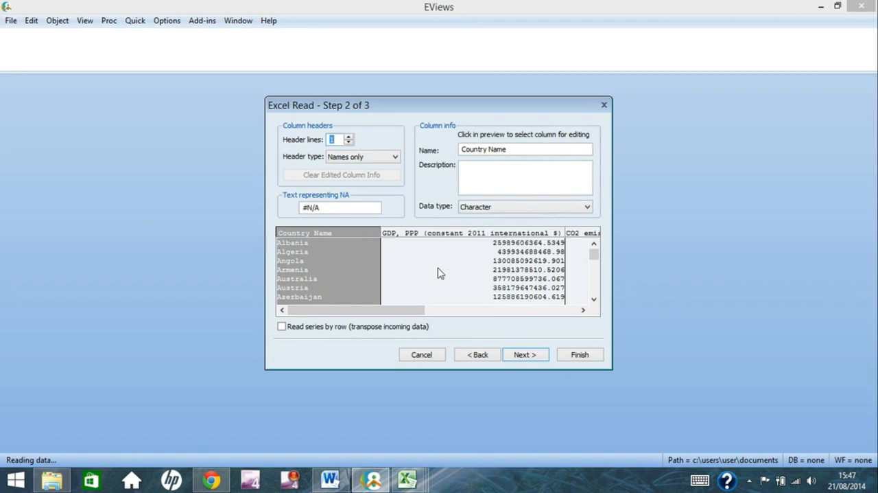
Set the CO2 emissions (kt) column's data type to Number and proceed to the data structure settings
{"action": "left_click", "coordinate": [420, 283]}
{"action": "left_click", "coordinate": [580, 264]}
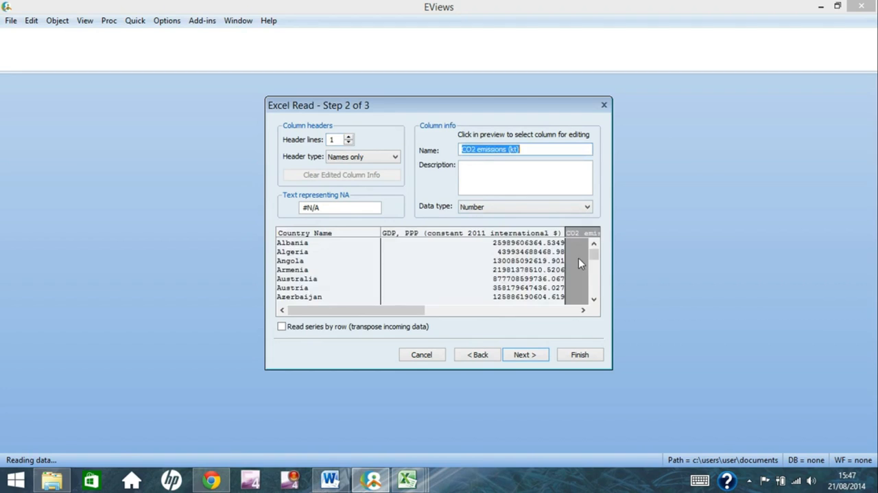
{"action": "left_click", "coordinate": [585, 206]}
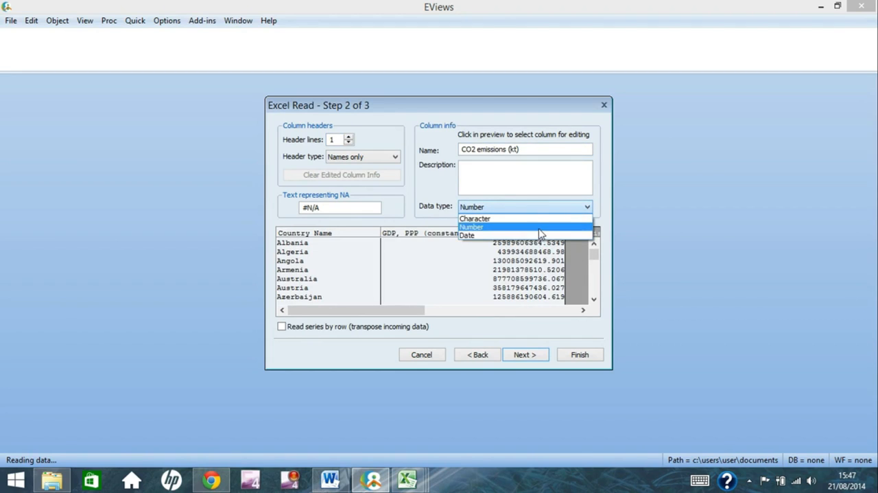
{"action": "left_click", "coordinate": [539, 234]}
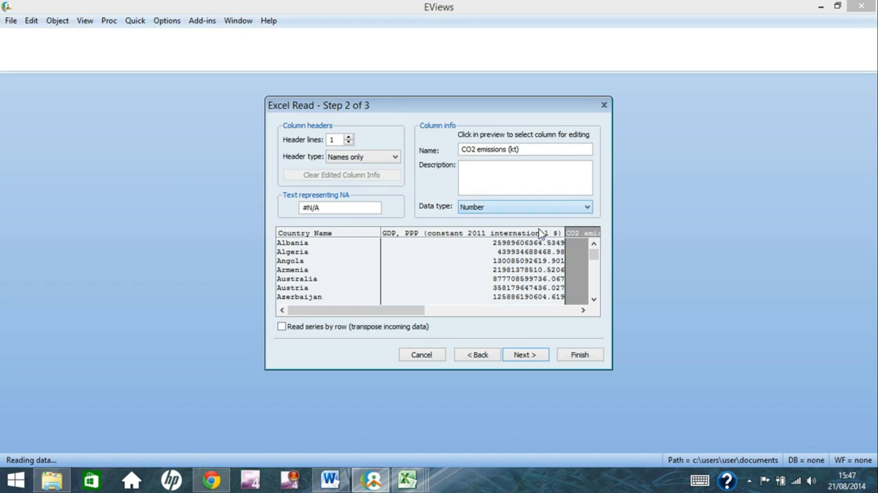
{"action": "left_click", "coordinate": [544, 355]}
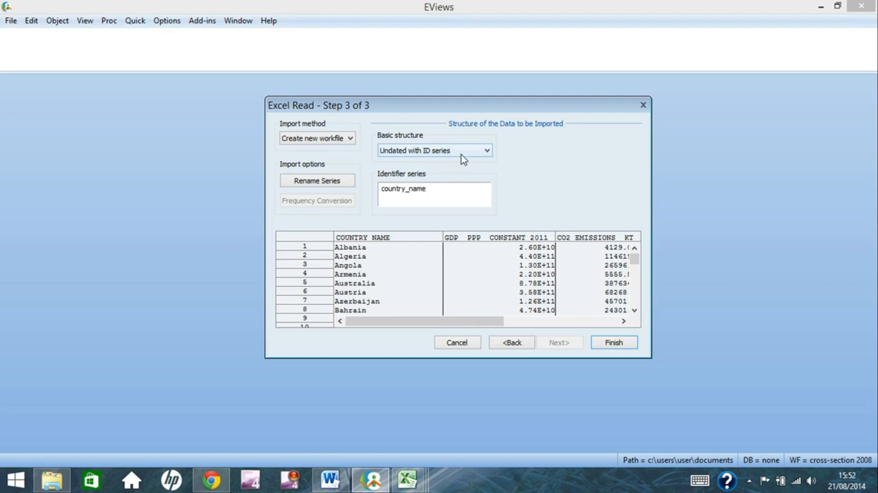
Set the basic structure to Unstructured / Undated and finish importing the cross-section data into a new workfile
{"action": "left_click", "coordinate": [485, 152]}
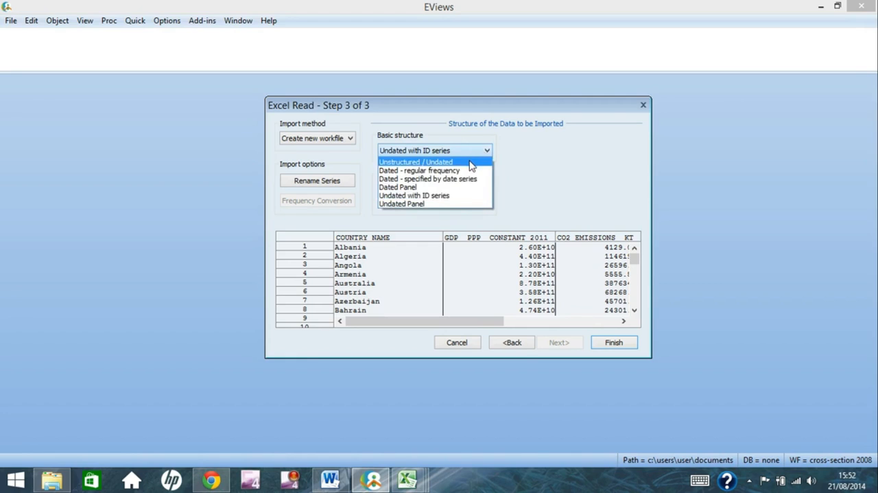
{"action": "left_click", "coordinate": [471, 163]}
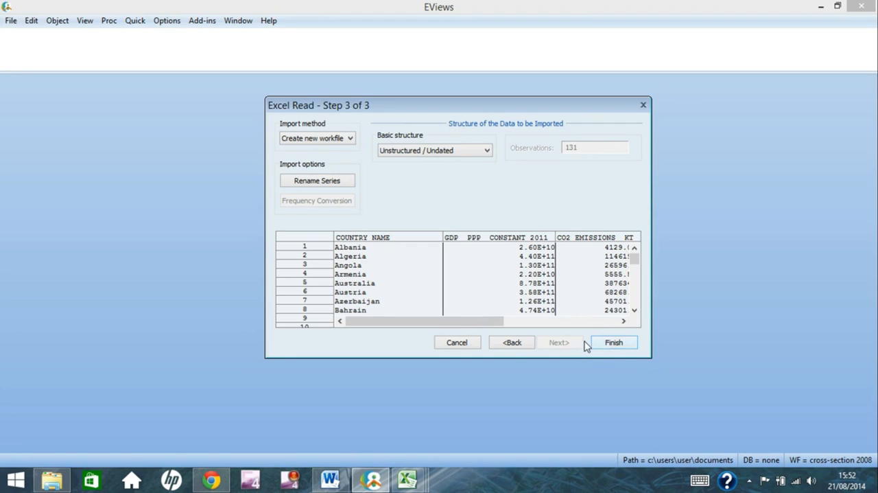
{"action": "left_click", "coordinate": [613, 342]}
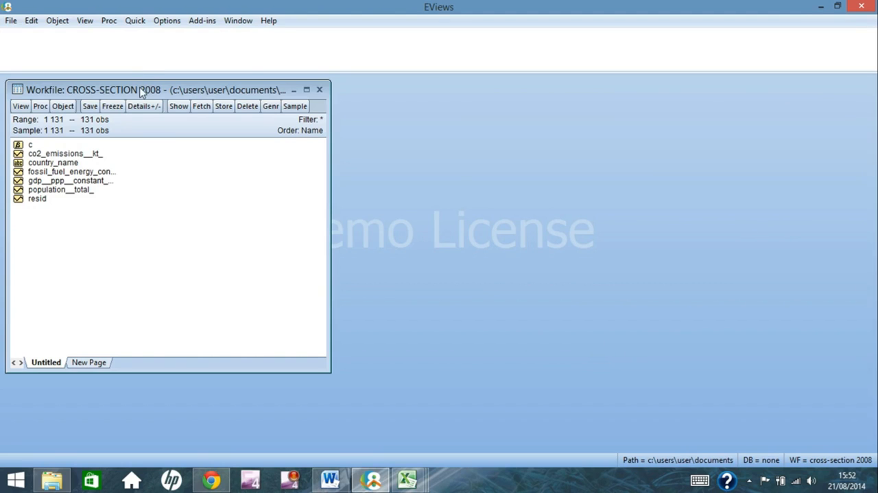
Move the Cross-Section 2008 workfile window nearer the centre and highlight its c and resid objects
{"action": "left_click_drag", "start_coordinate": [142, 91], "coordinate": [266, 96]}
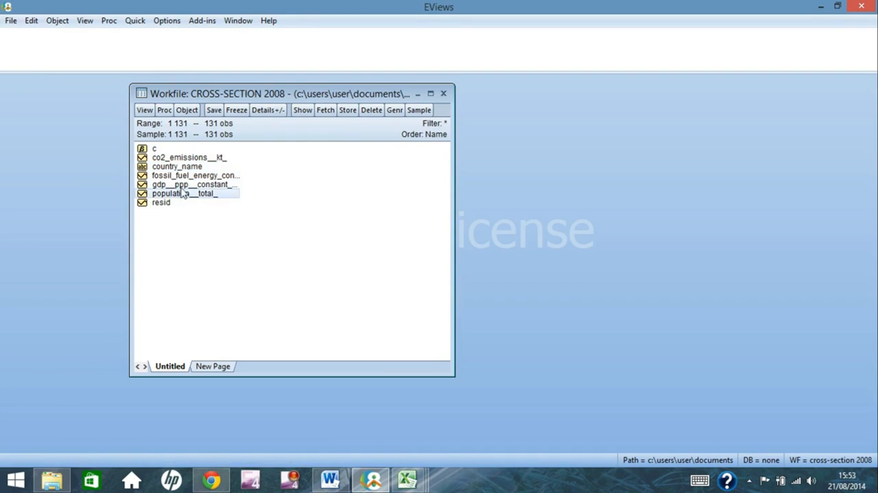
{"action": "left_click", "coordinate": [157, 150]}
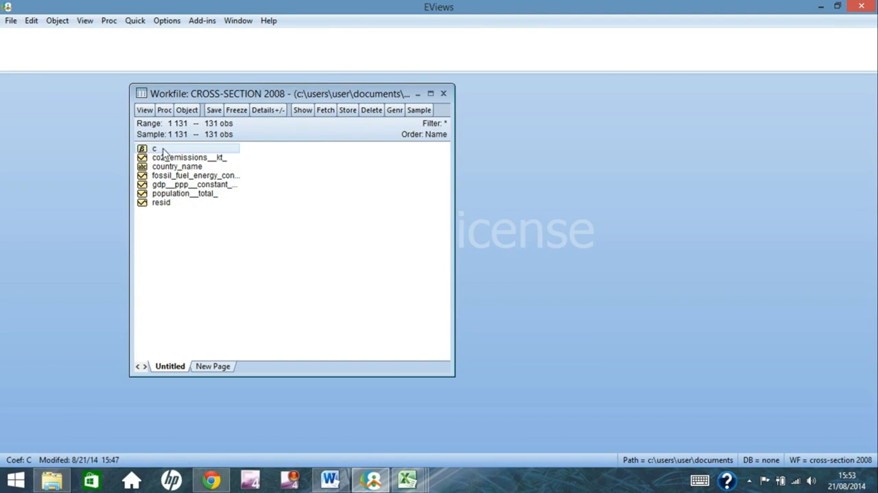
{"action": "left_click", "coordinate": [169, 207]}
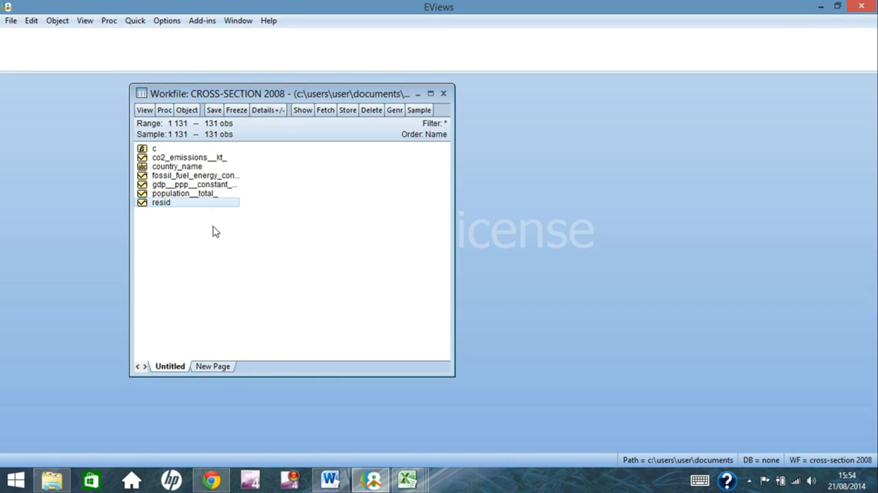
View the workfile's save options, dismiss them without saving, and close the Cross-Section 2008 workfile
{"action": "left_click", "coordinate": [215, 111]}
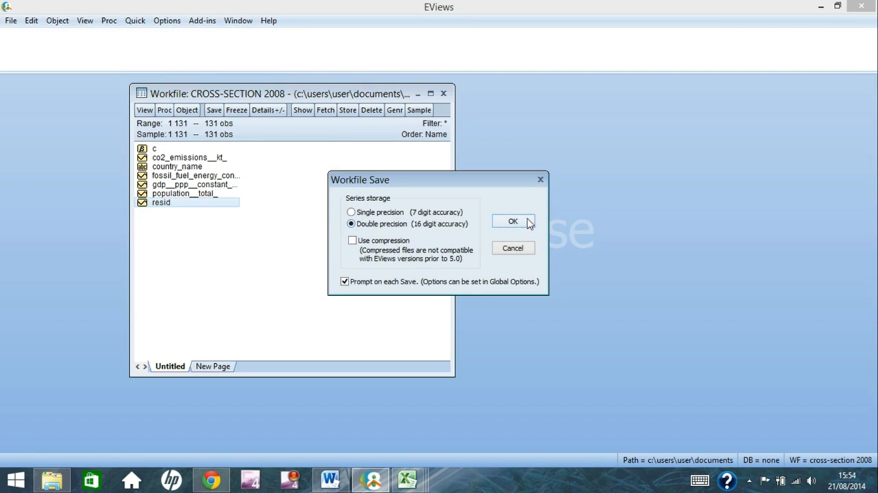
{"action": "left_click", "coordinate": [541, 180]}
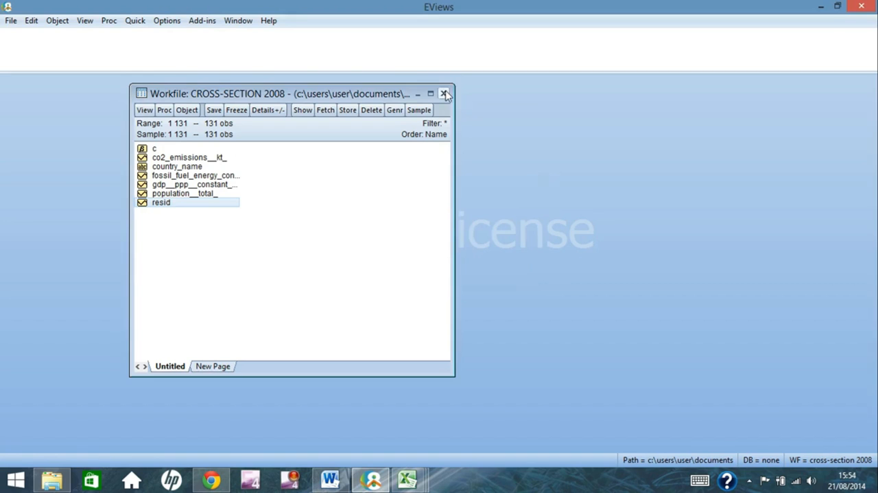
{"action": "left_click", "coordinate": [445, 94]}
{"action": "left_click", "coordinate": [447, 269]}
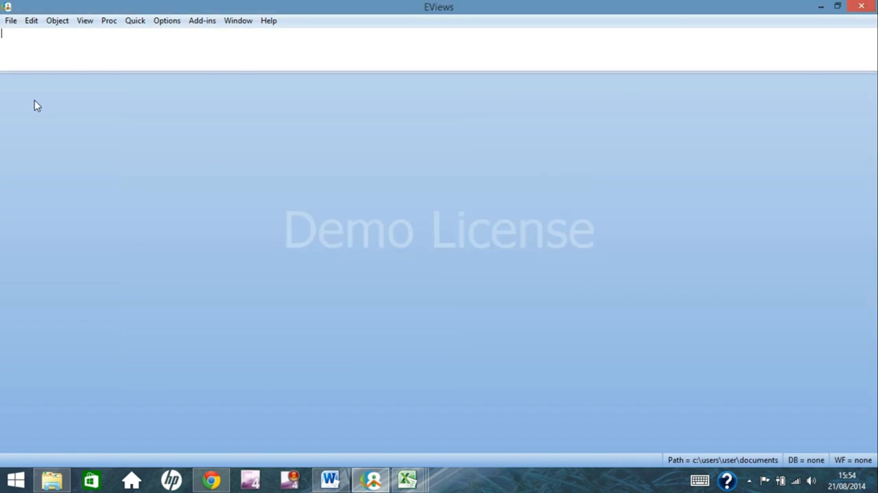
Start importing Time Series, UK.xlsx from file, accepting the predefined Data range in the first import stage
{"action": "left_click", "coordinate": [11, 20]}
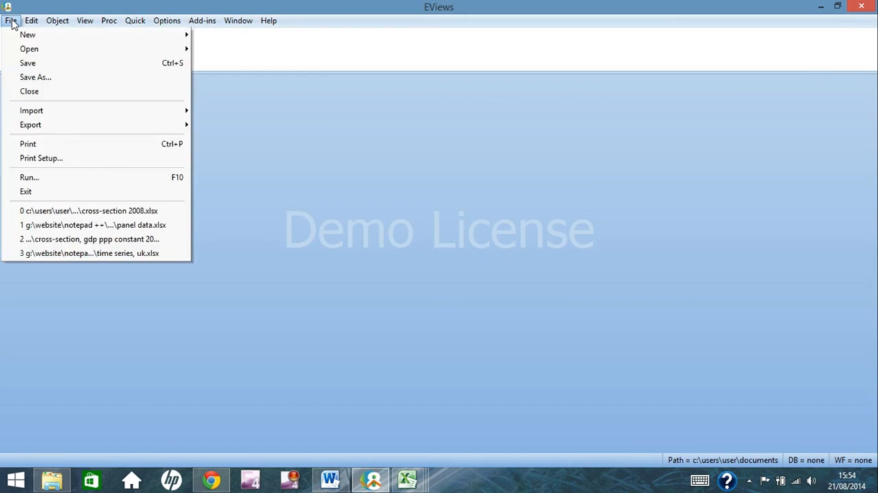
{"action": "mouse_move", "coordinate": [59, 113]}
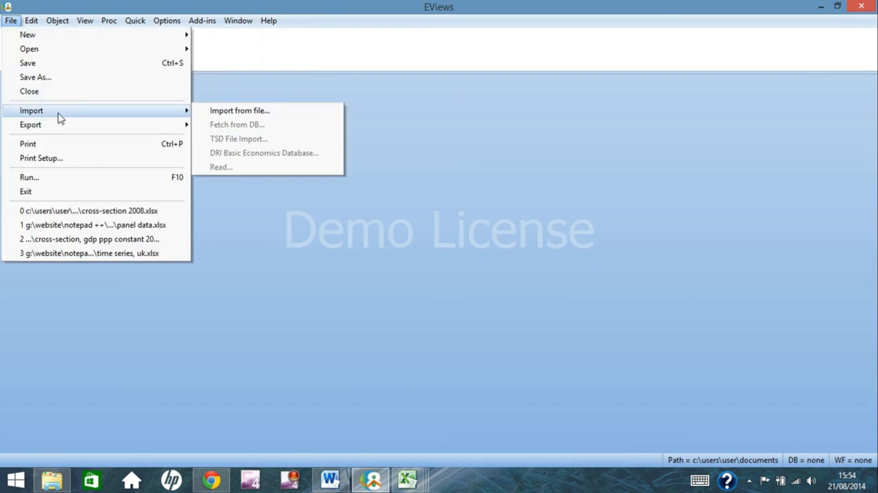
{"action": "left_click", "coordinate": [232, 112]}
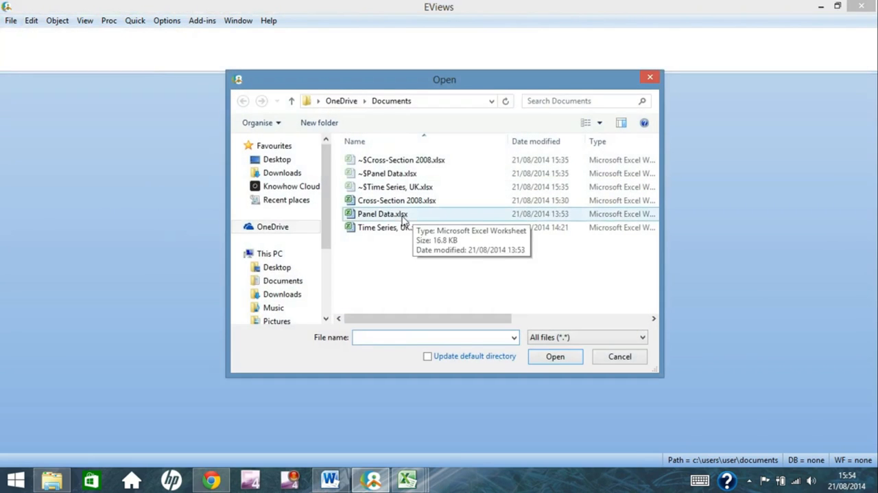
{"action": "double_click", "coordinate": [404, 230]}
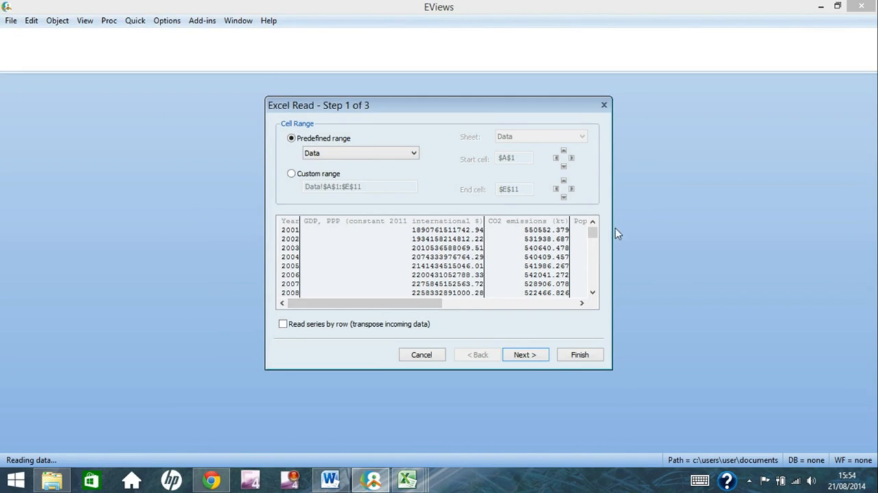
{"action": "mouse_move", "coordinate": [594, 234]}
{"action": "left_mouse_down"}
{"action": "mouse_move", "coordinate": [597, 295]}
{"action": "mouse_move", "coordinate": [599, 190]}
{"action": "mouse_move", "coordinate": [597, 255]}
{"action": "mouse_move", "coordinate": [594, 227]}
{"action": "left_mouse_up"}
{"action": "left_click", "coordinate": [523, 356]}
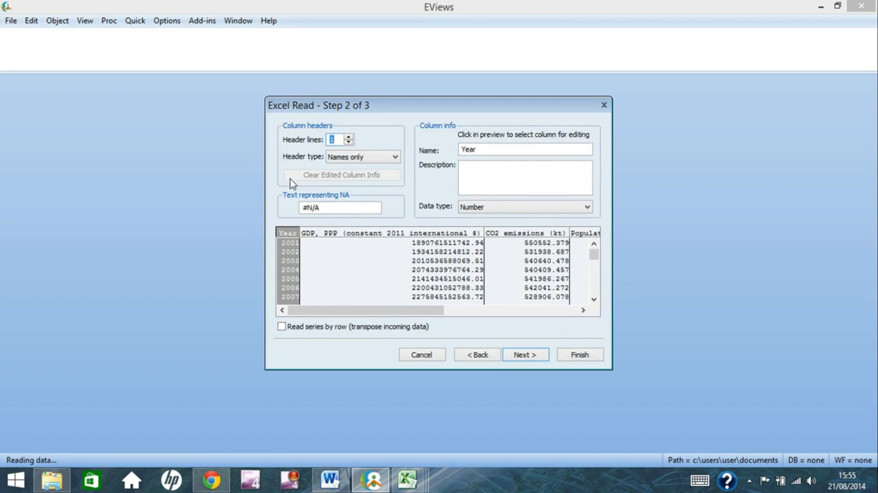
Set the Year column's data type to Date in the column info
{"action": "left_click", "coordinate": [289, 251]}
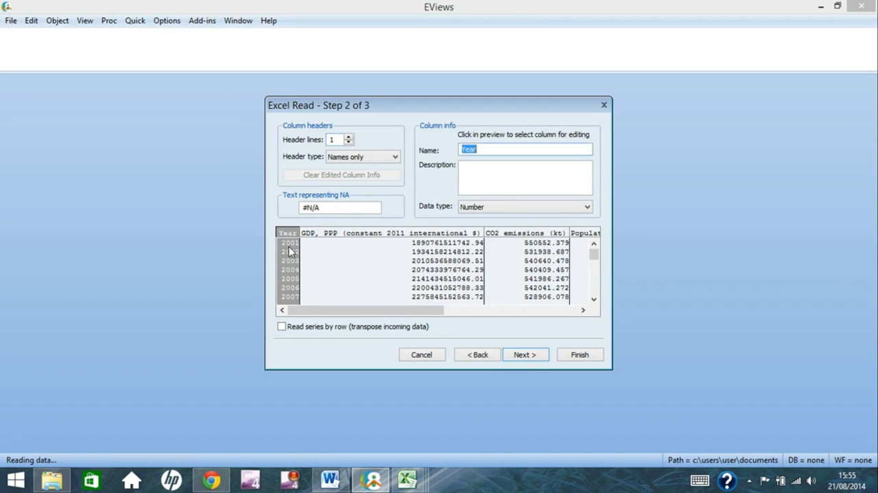
{"action": "left_click", "coordinate": [586, 208]}
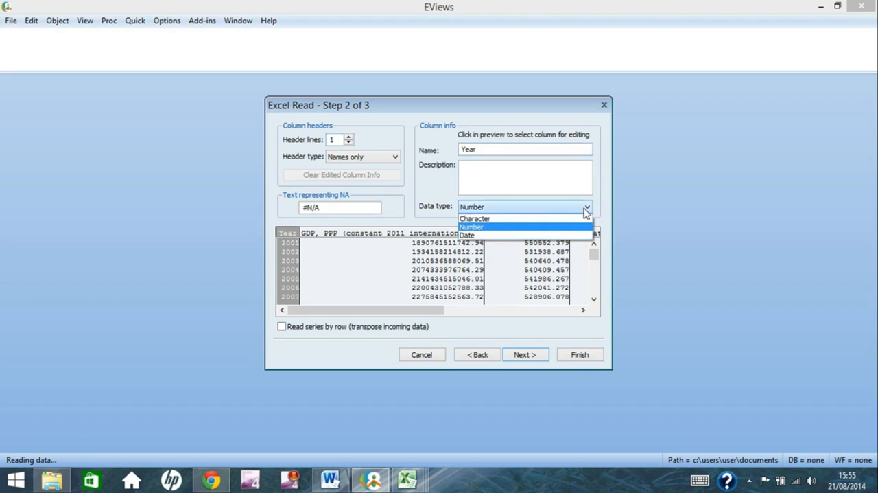
{"action": "left_click", "coordinate": [556, 235]}
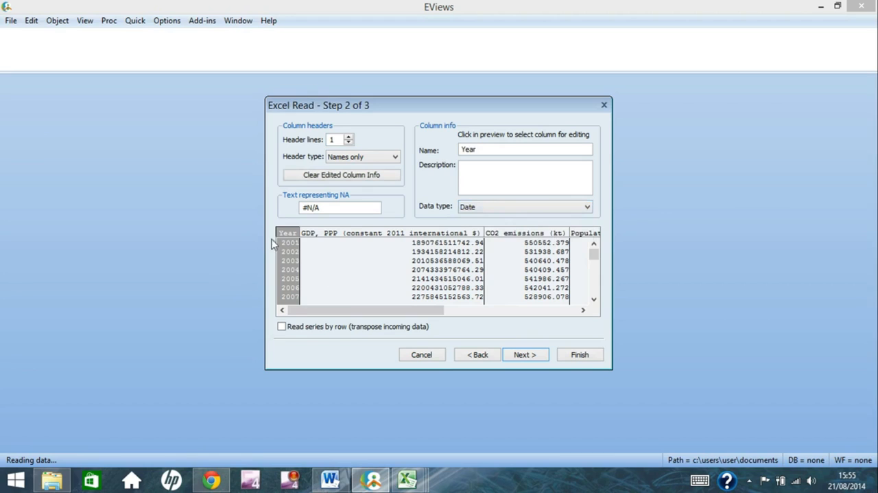
Check the data types assigned to the GDP, CO2 emissions and Population columns
{"action": "left_click", "coordinate": [393, 262]}
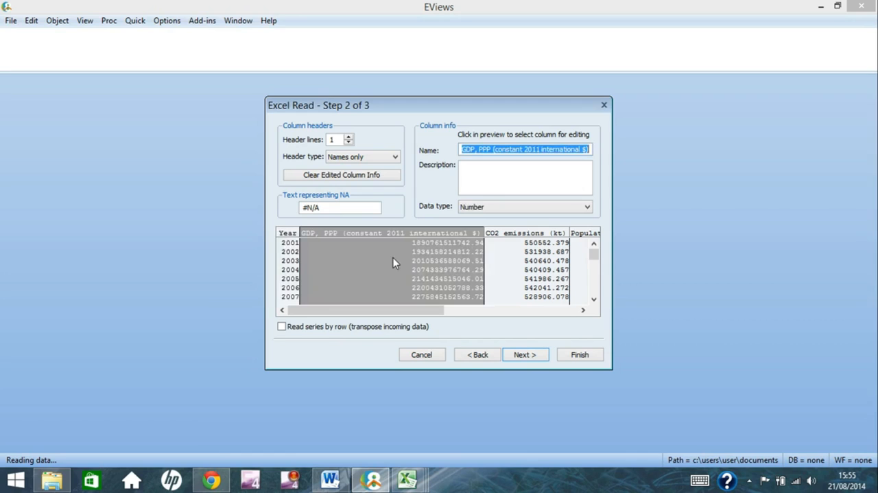
{"action": "left_click", "coordinate": [528, 254]}
{"action": "left_click", "coordinate": [581, 254]}
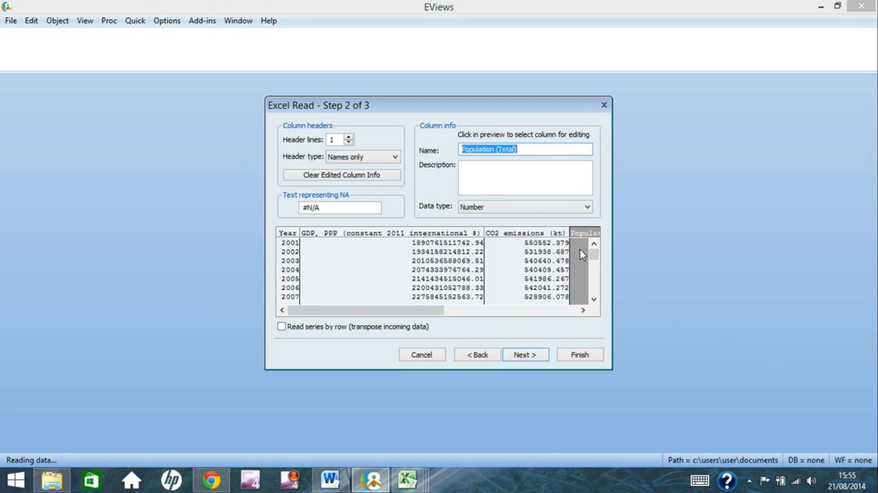
Check the data type of the fossil fuel energy consumption column and advance to the final import stage
{"action": "left_click_drag", "start_coordinate": [428, 309], "coordinate": [345, 325]}
{"action": "left_click", "coordinate": [473, 266]}
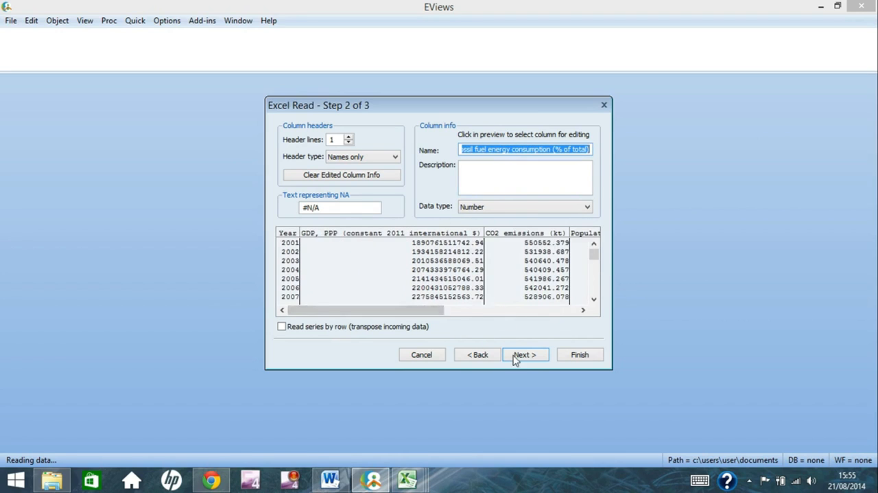
{"action": "left_click", "coordinate": [533, 356]}
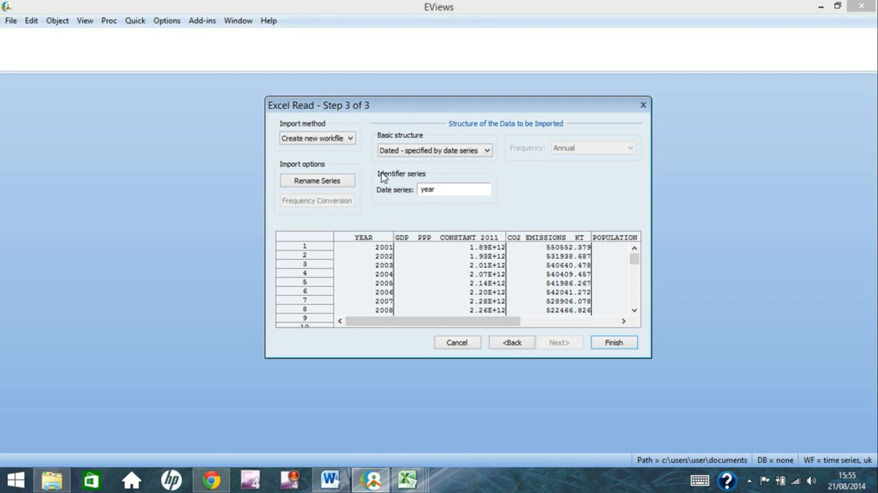
Choose the basic structure Dated - specified by date series with year as the date series, and finish the import
{"action": "left_click", "coordinate": [487, 151]}
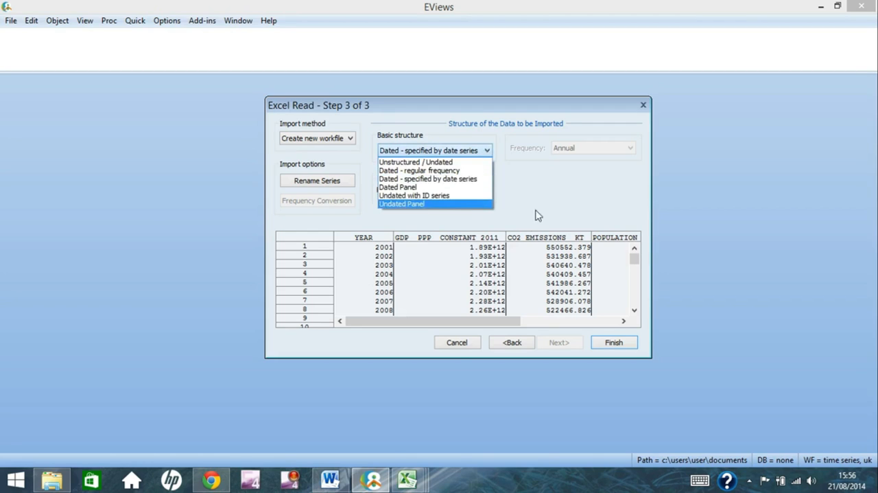
{"action": "left_click", "coordinate": [478, 180]}
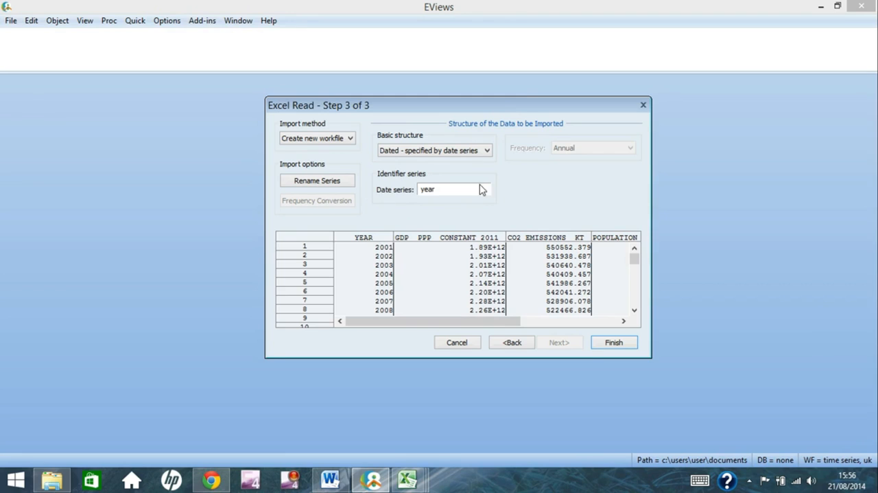
{"action": "left_click", "coordinate": [613, 343]}
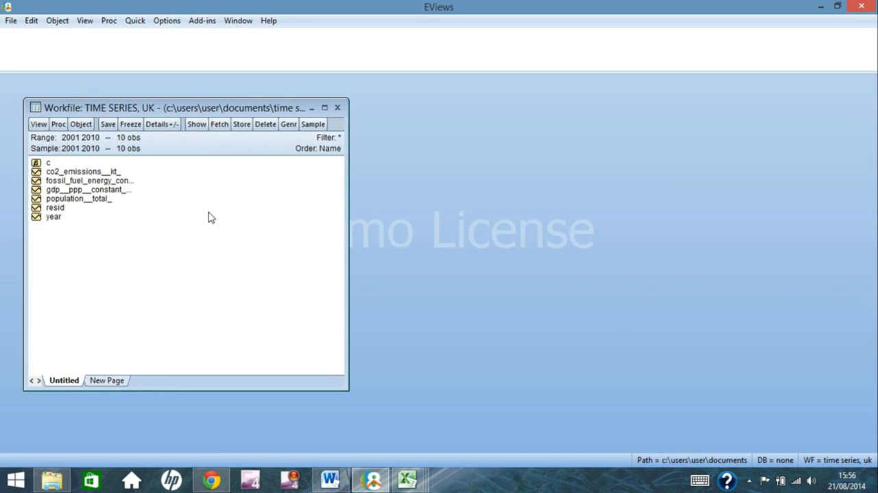
Close the Time Series, UK workfile and switch to the Panel Data.xlsx workbook in Excel
{"action": "left_click", "coordinate": [338, 107]}
{"action": "left_click", "coordinate": [448, 268]}
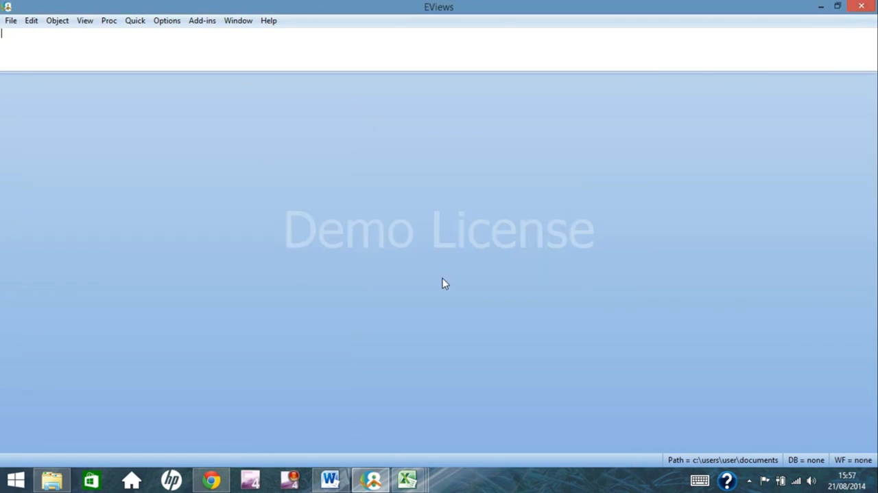
{"action": "left_click", "coordinate": [406, 480]}
{"action": "left_click", "coordinate": [525, 437]}
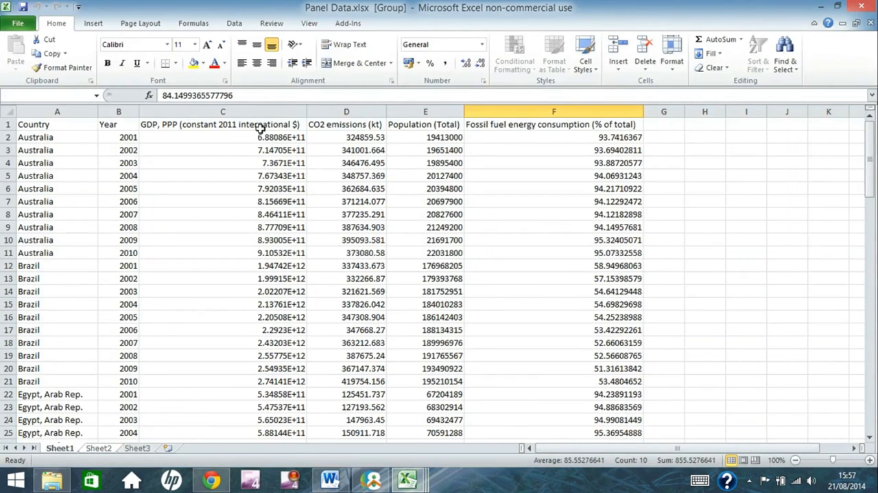
Examine how the panel data sheet arranges country, year, GDP and CO2 emissions for Australia and Brazil
{"action": "left_click", "coordinate": [59, 139]}
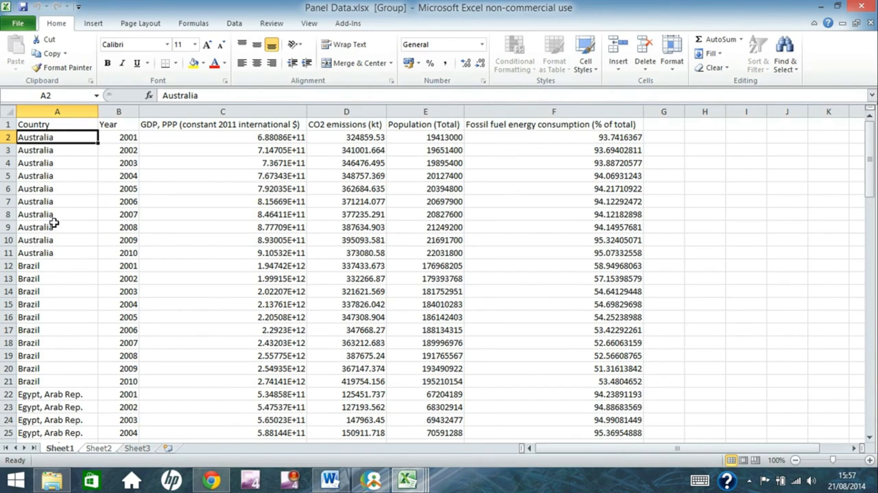
{"action": "left_click", "coordinate": [54, 254]}
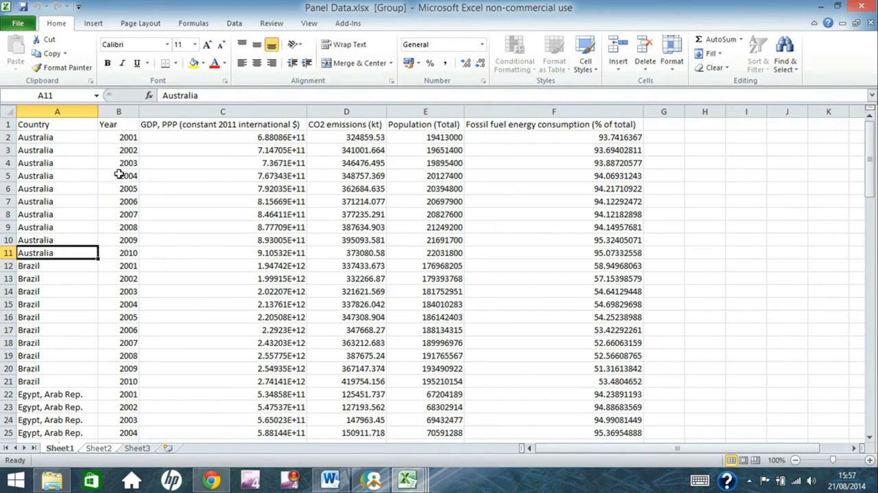
{"action": "left_click", "coordinate": [124, 138]}
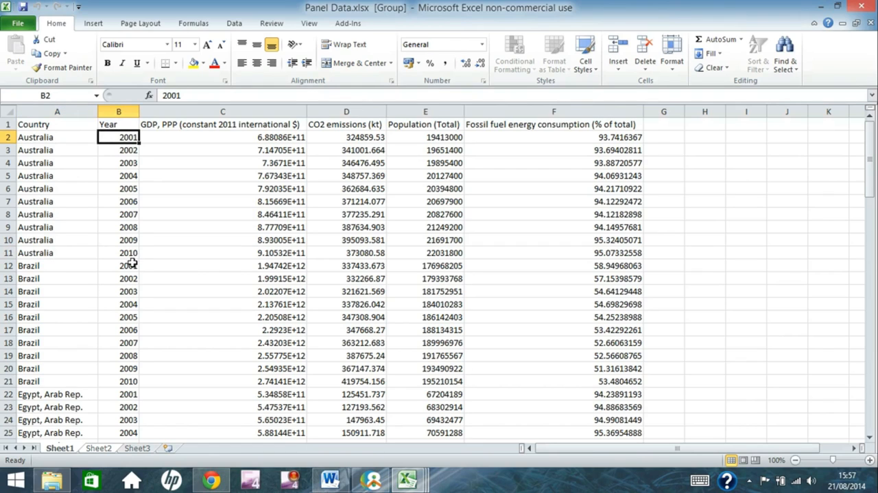
{"action": "left_click", "coordinate": [249, 138]}
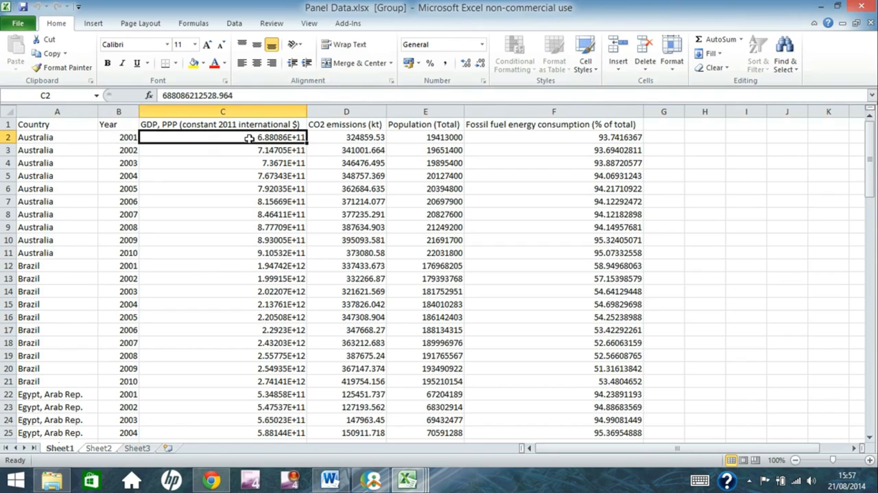
{"action": "left_click", "coordinate": [366, 138]}
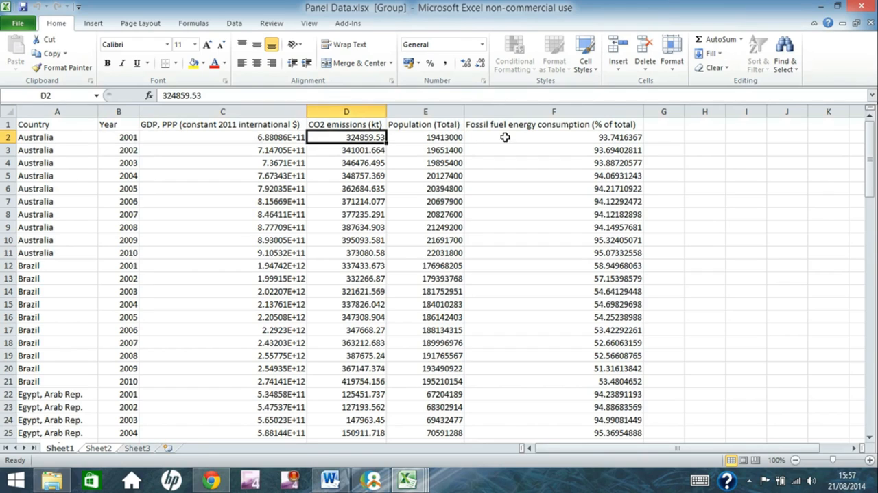
{"action": "left_click", "coordinate": [31, 268]}
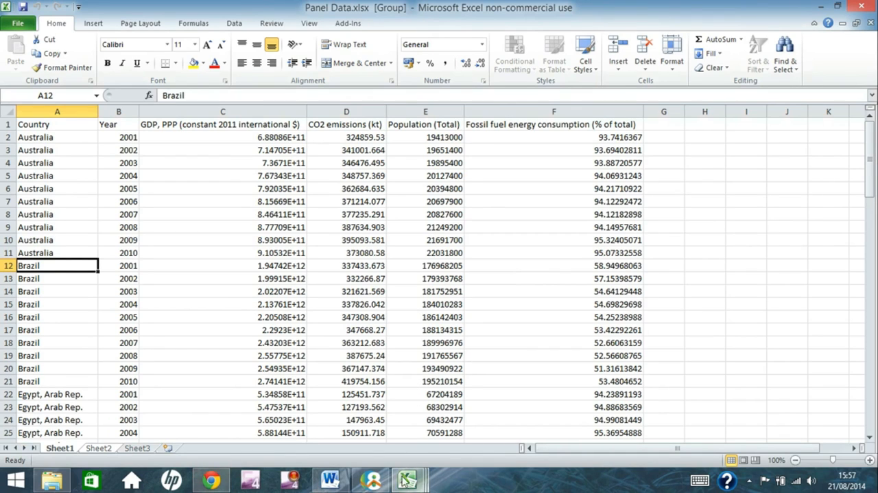
Switch to EViews and start importing Panel Data.xlsx from file
{"action": "left_click", "coordinate": [373, 484]}
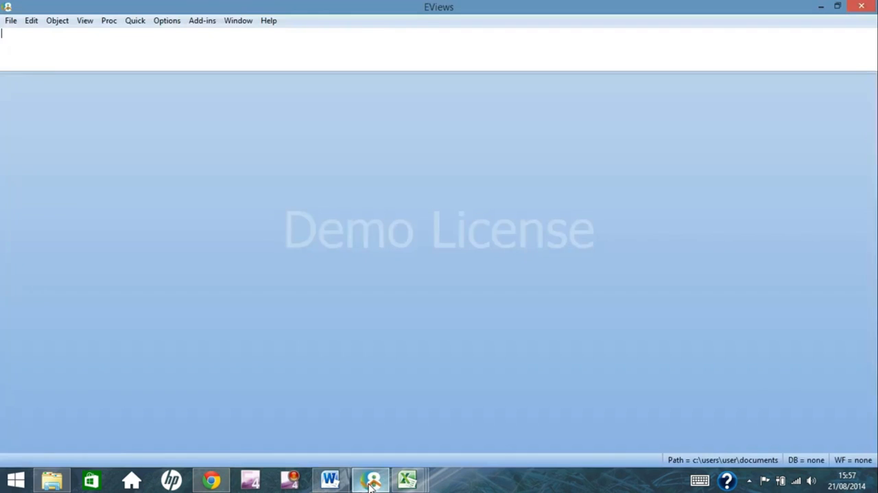
{"action": "left_click", "coordinate": [9, 23]}
{"action": "mouse_move", "coordinate": [86, 109]}
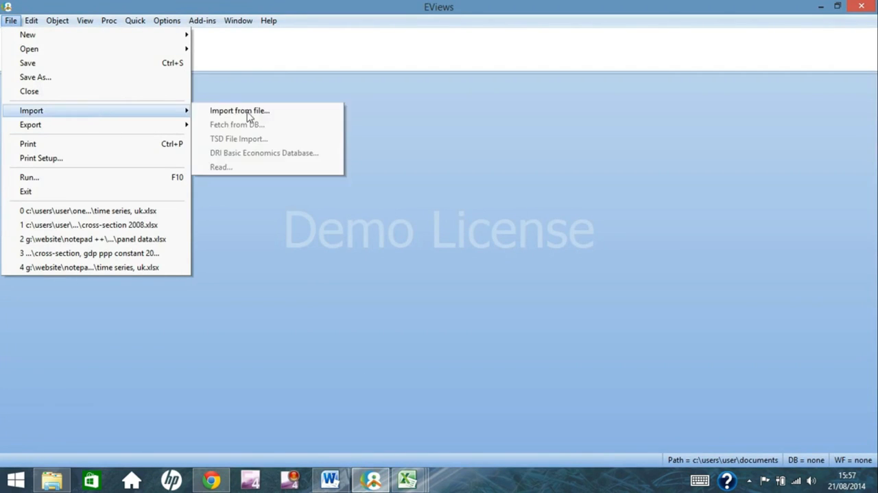
{"action": "left_click", "coordinate": [288, 115]}
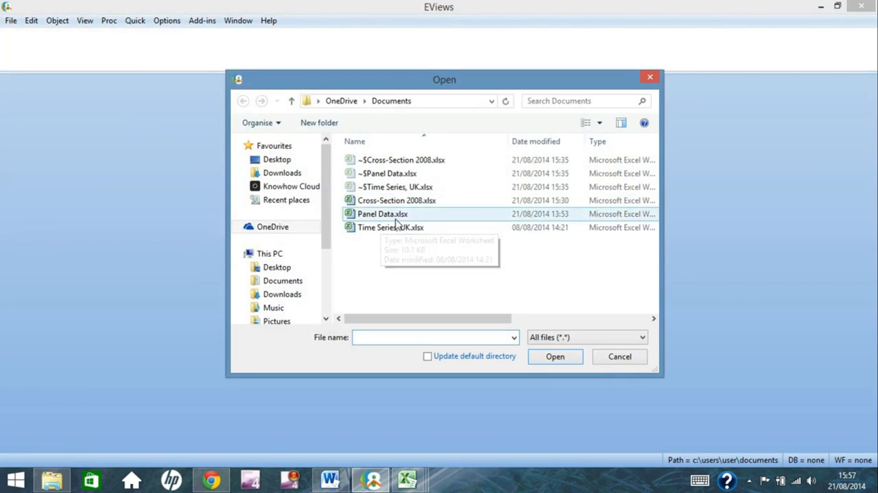
{"action": "double_click", "coordinate": [398, 215]}
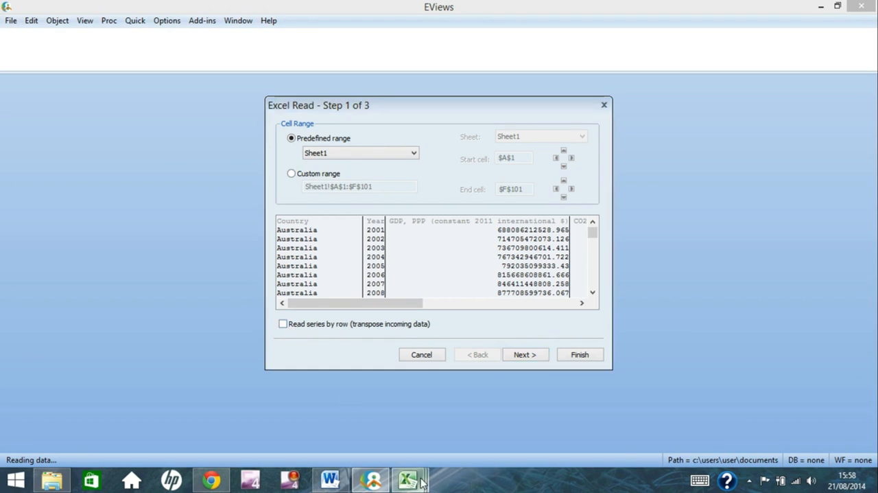
Compare the import preview with the Excel panel sheet, return to EViews and accept the predefined range Sheet1
{"action": "mouse_move", "coordinate": [422, 482]}
{"action": "left_click", "coordinate": [549, 419]}
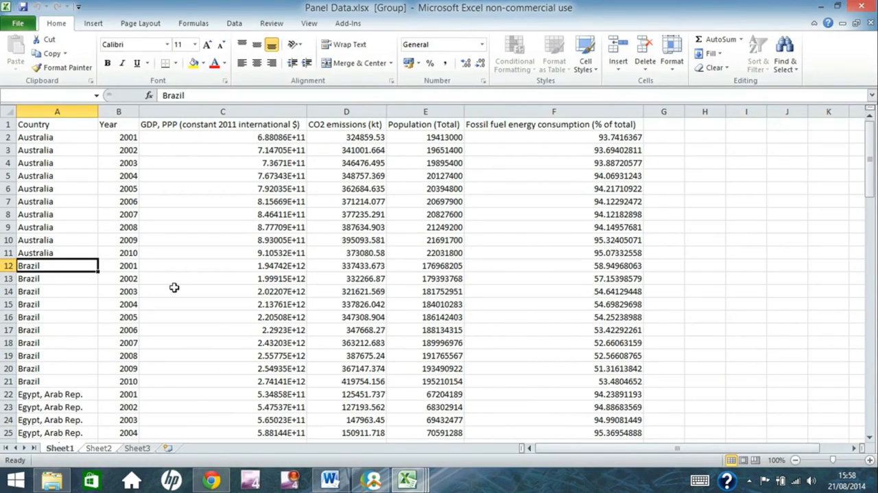
{"action": "left_click", "coordinate": [385, 481]}
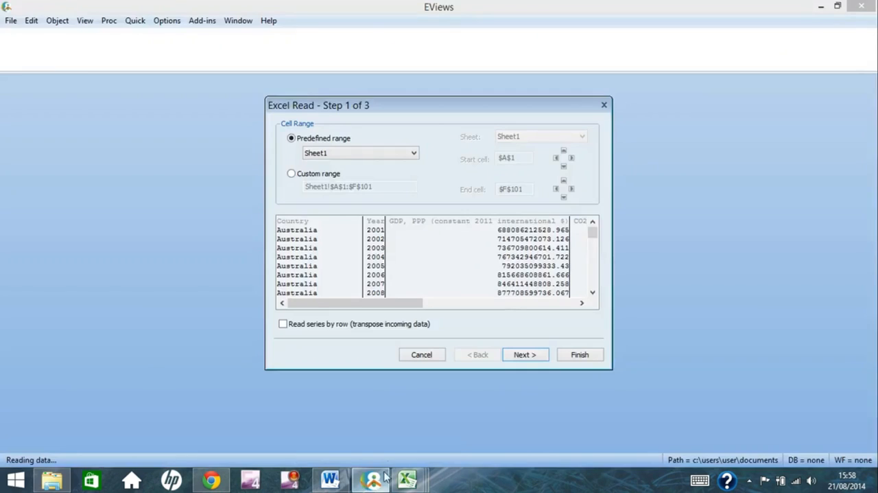
{"action": "left_click", "coordinate": [531, 356]}
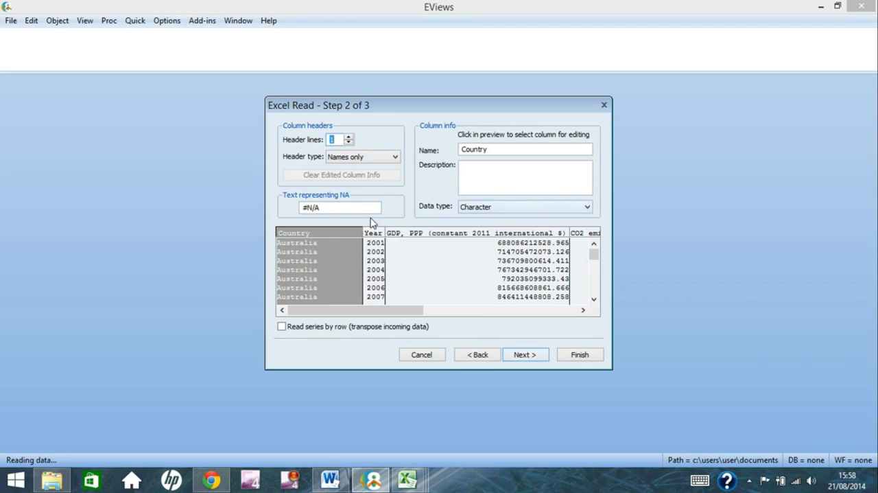
Set the data type of the panel data's Year column to Date
{"action": "left_click", "coordinate": [378, 256]}
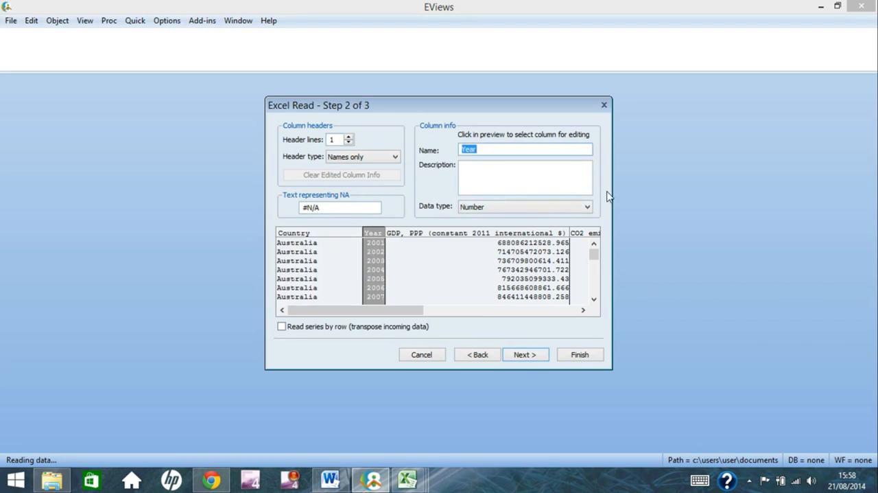
{"action": "left_click", "coordinate": [589, 205]}
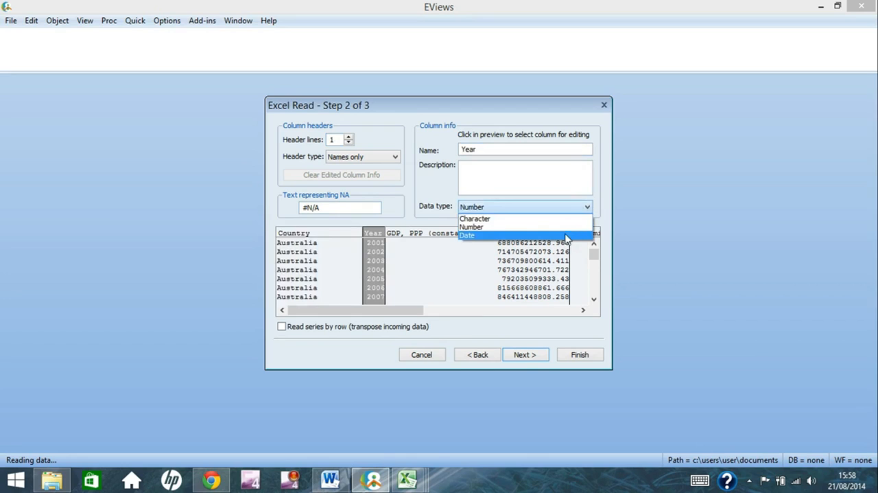
{"action": "left_click", "coordinate": [564, 235]}
Check the data types of the panel's GDP, CO2 emissions, Population and fossil fuel energy consumption columns
{"action": "left_click", "coordinate": [475, 262]}
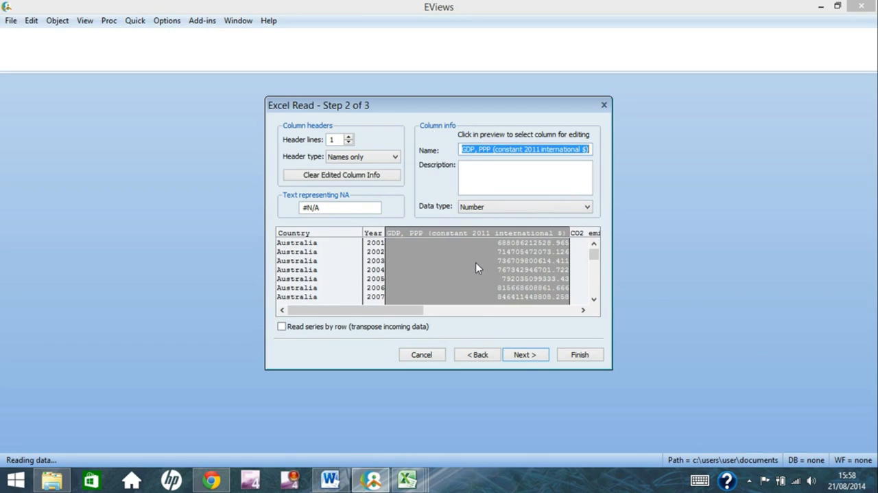
{"action": "left_click", "coordinate": [579, 271]}
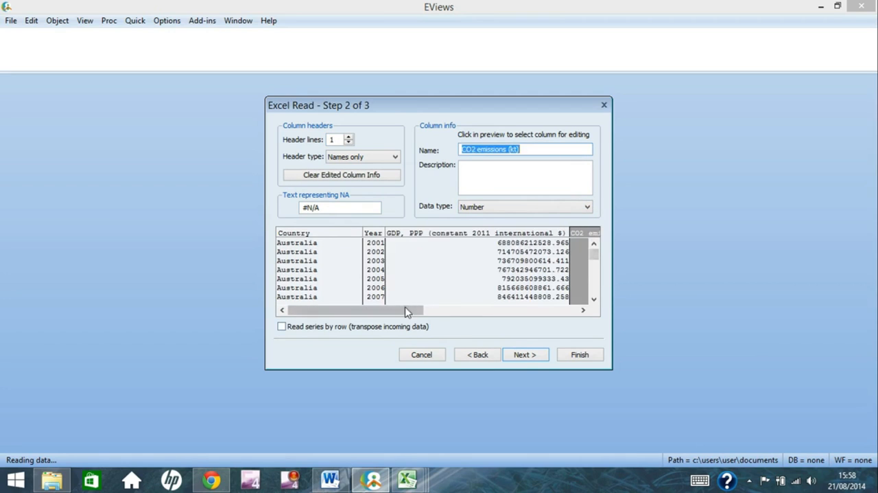
{"action": "left_click", "coordinate": [583, 310]}
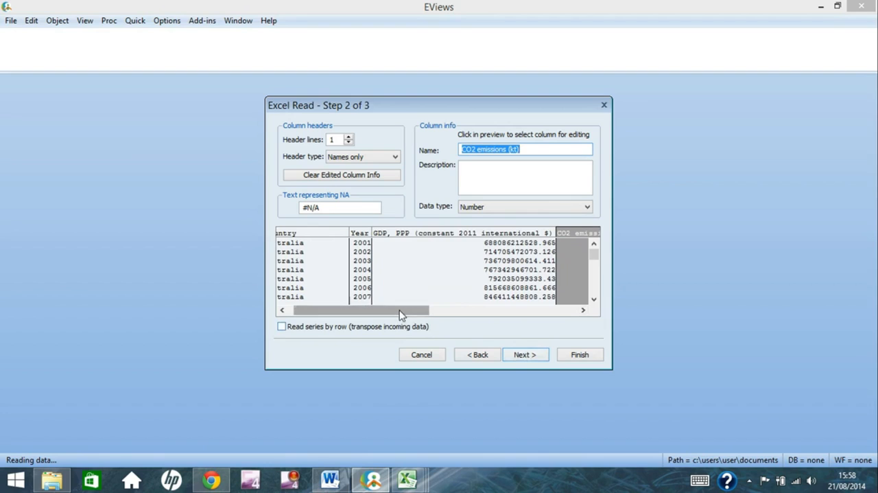
{"action": "left_click_drag", "start_coordinate": [401, 314], "coordinate": [563, 323]}
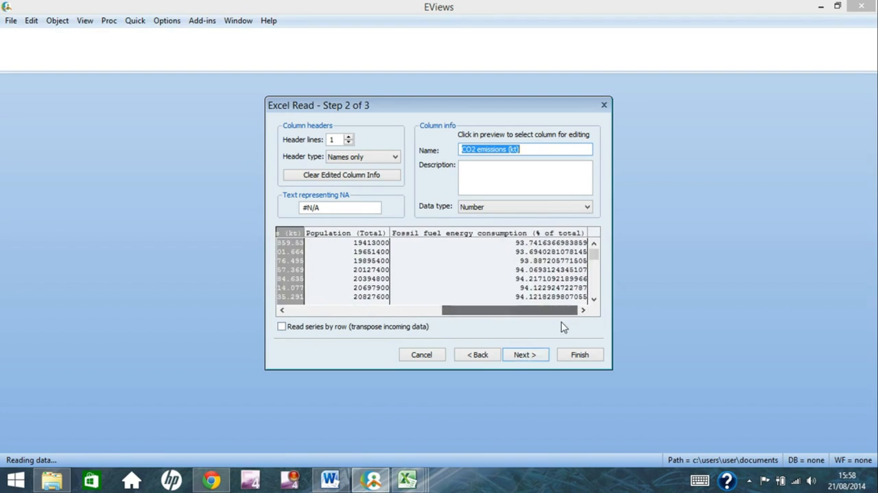
{"action": "left_click", "coordinate": [324, 261]}
{"action": "left_click", "coordinate": [473, 258]}
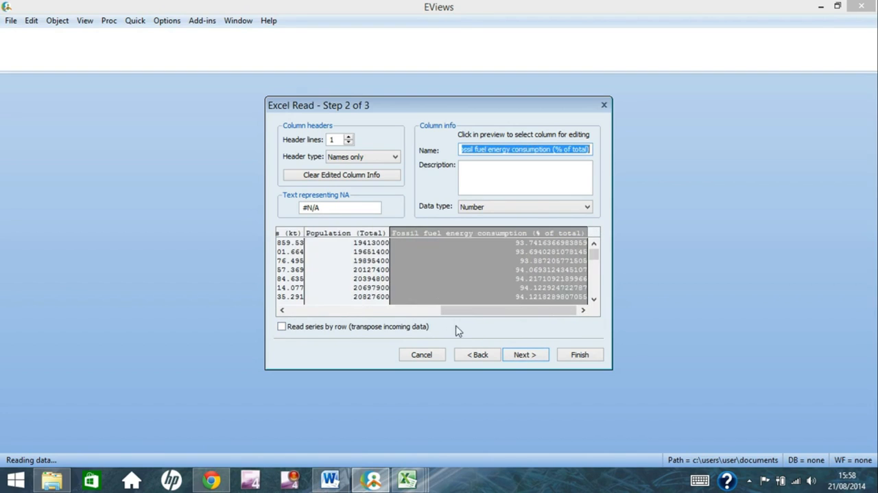
Finish the panel import with the Dated Panel structure, country as cross section ID series and year as date series
{"action": "left_click", "coordinate": [524, 355]}
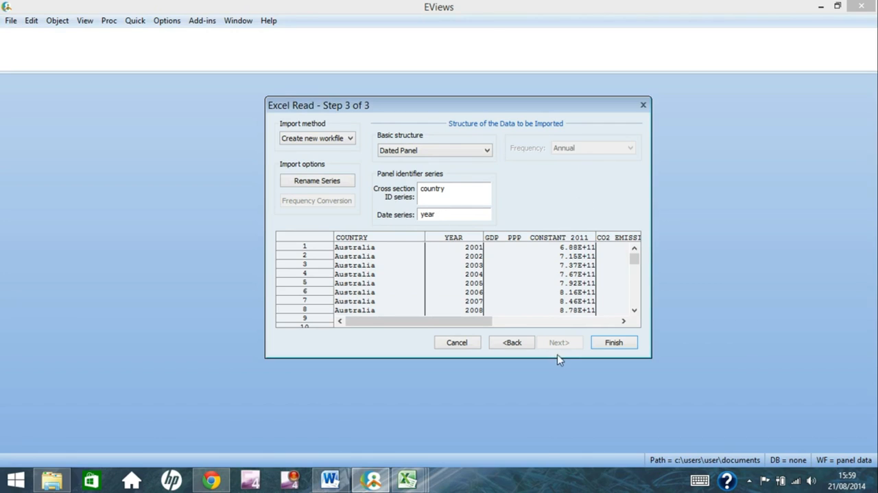
{"action": "left_click", "coordinate": [612, 342]}
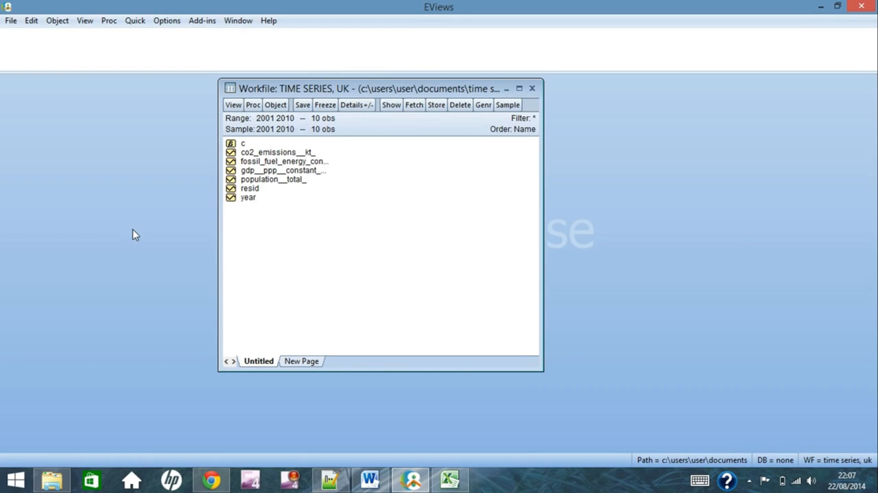
Rename the co2_emissions__kt_ series in the Time Series, UK workfile as co2
{"action": "right_click", "coordinate": [288, 158]}
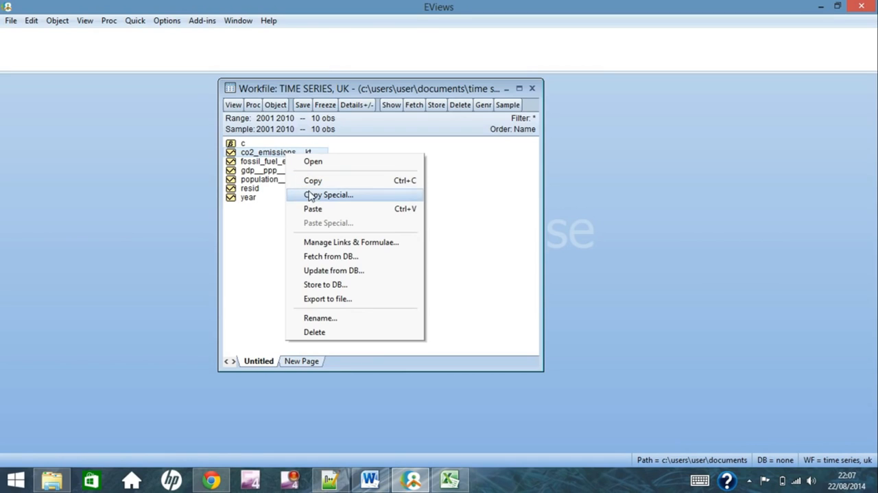
{"action": "left_click", "coordinate": [334, 321]}
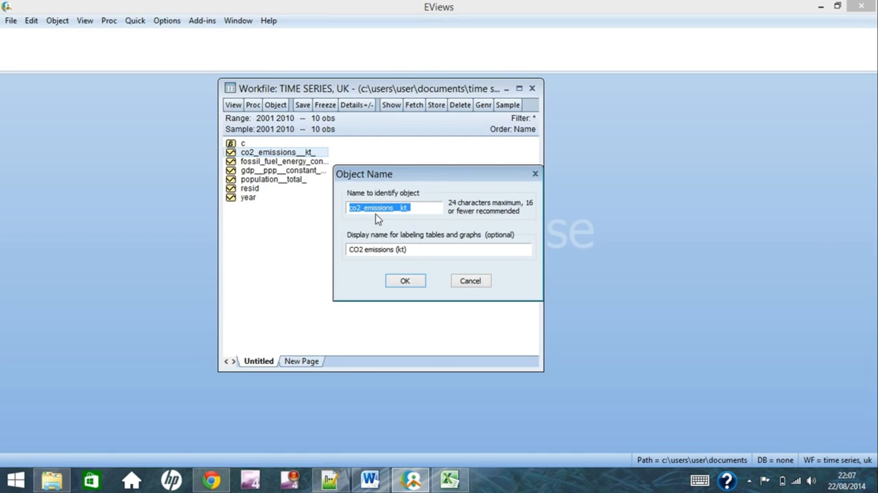
{"action": "type", "text": "co2"}
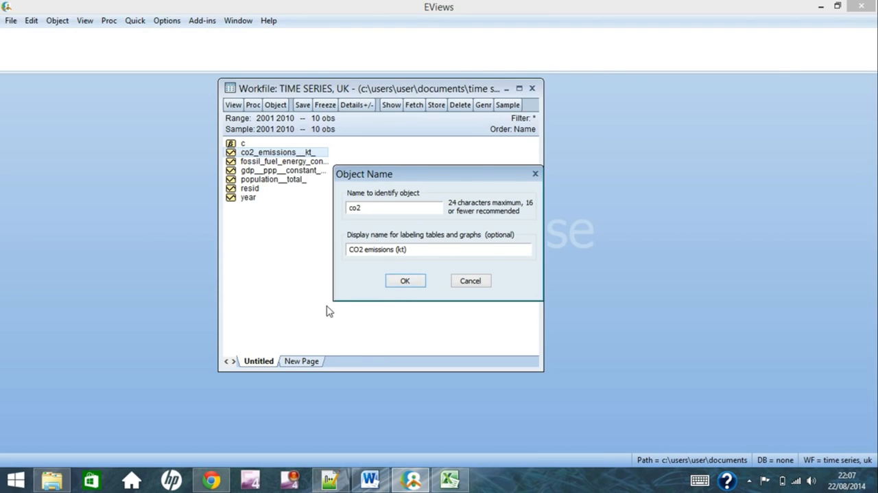
{"action": "left_click", "coordinate": [405, 281]}
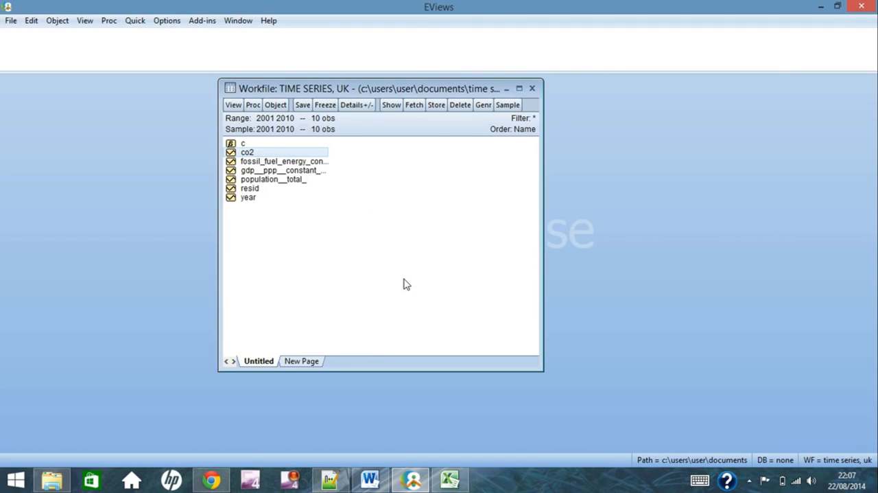
Switch to the Time Series, UK spreadsheet in Excel, check the CO2 emissions column header, and return to EViews
{"action": "left_click", "coordinate": [453, 482]}
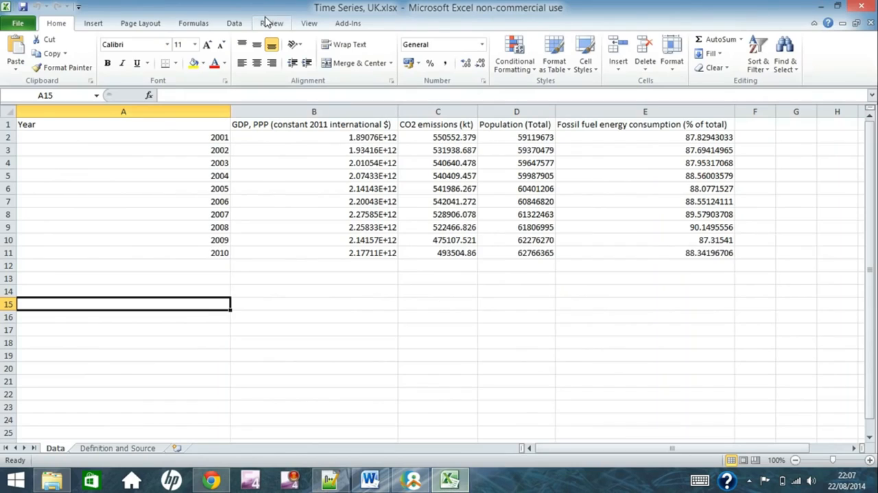
{"action": "left_click", "coordinate": [424, 124]}
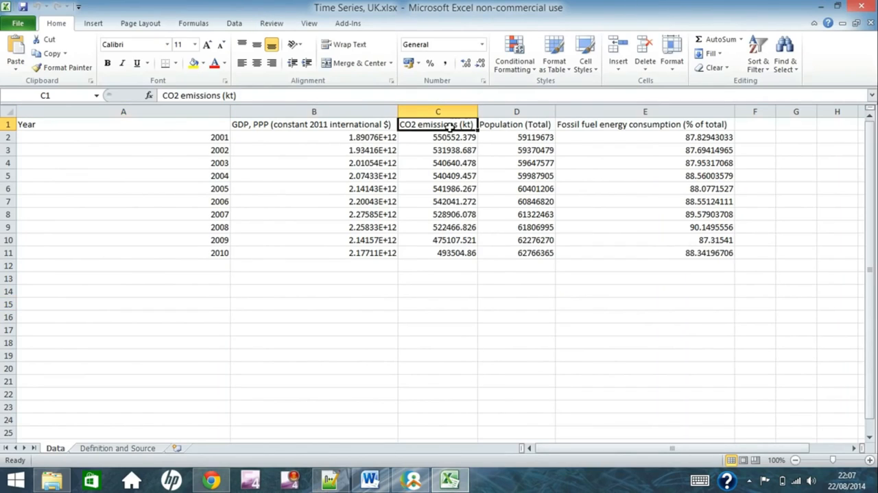
{"action": "left_click", "coordinate": [417, 481]}
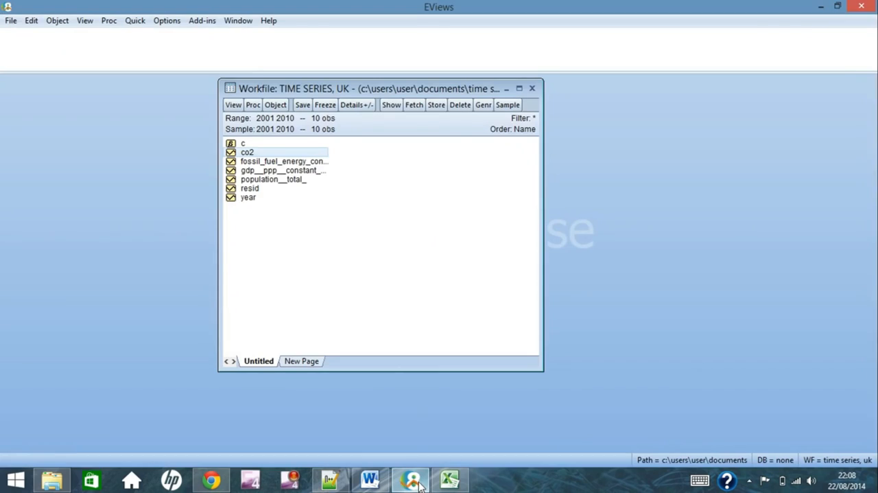
Rename the fossil fuel energy consumption series in the Time Series, UK workfile as fossil
{"action": "right_click", "coordinate": [277, 160]}
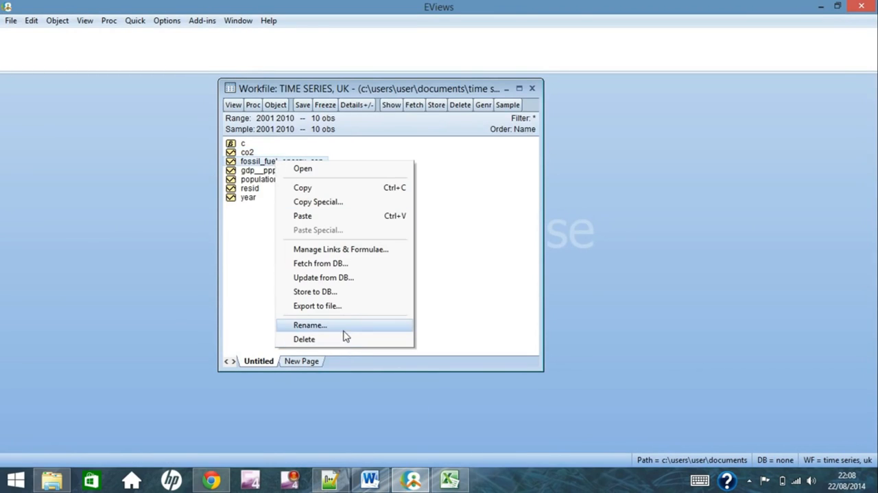
{"action": "left_click", "coordinate": [345, 328]}
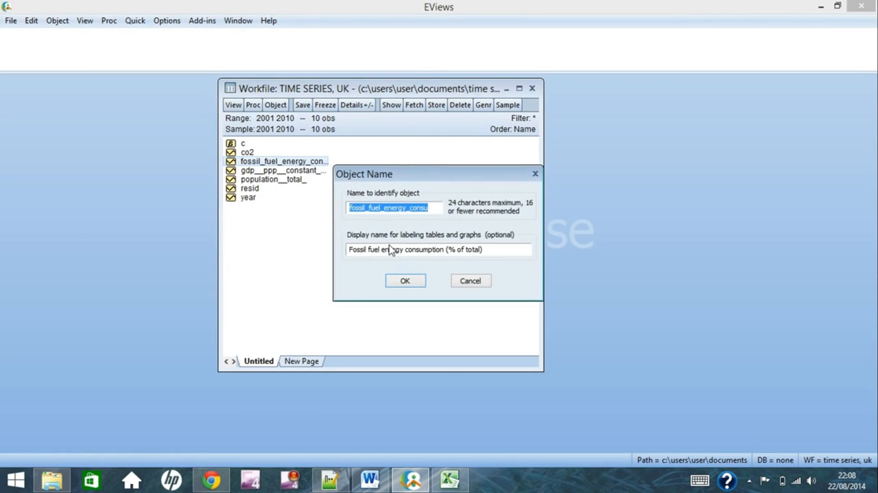
{"action": "type", "text": "fo"}
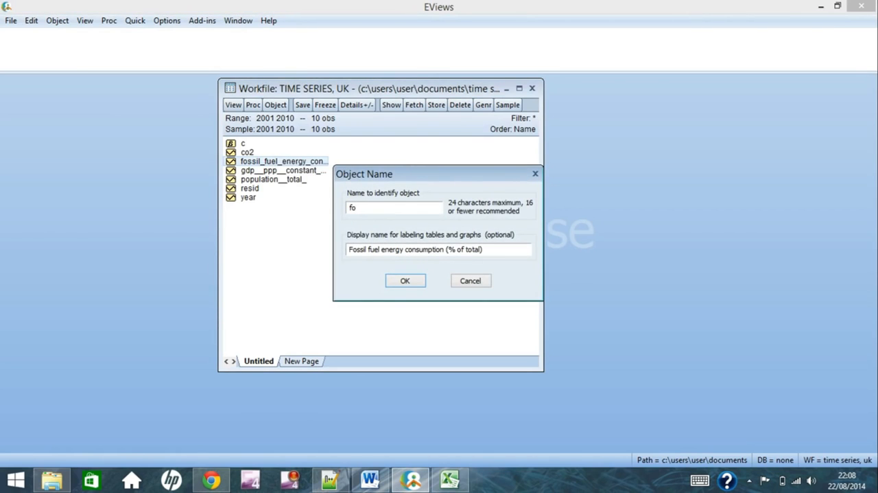
{"action": "type", "text": "ssil"}
{"action": "key", "text": "Return"}
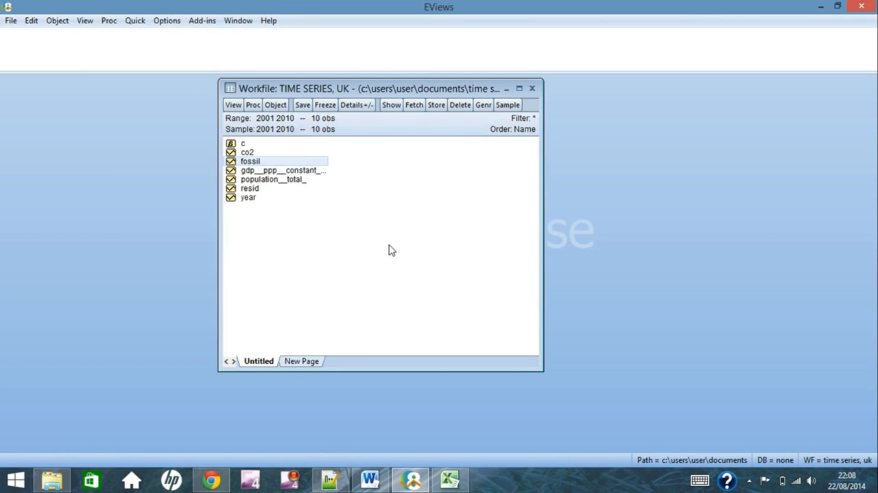
Rename the gdp__ppp__constant series in the Time Series, UK workfile as gdp
{"action": "right_click", "coordinate": [310, 176]}
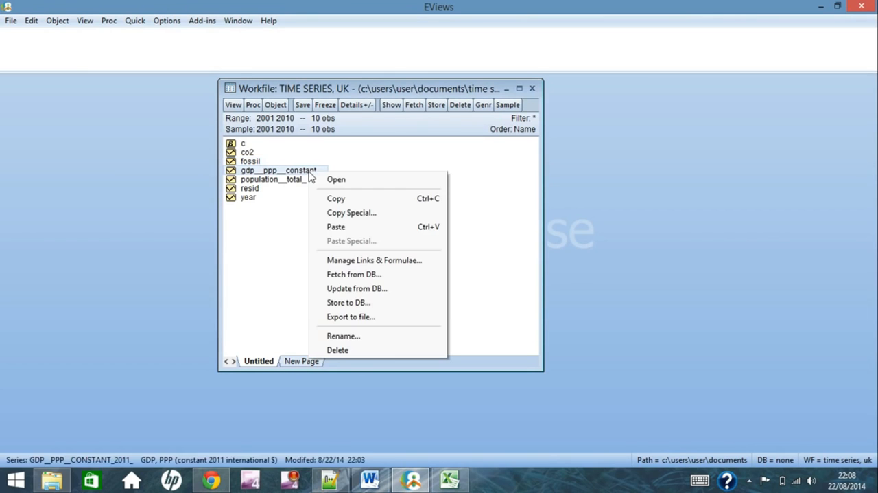
{"action": "left_click", "coordinate": [345, 337]}
{"action": "type", "text": "gdp"}
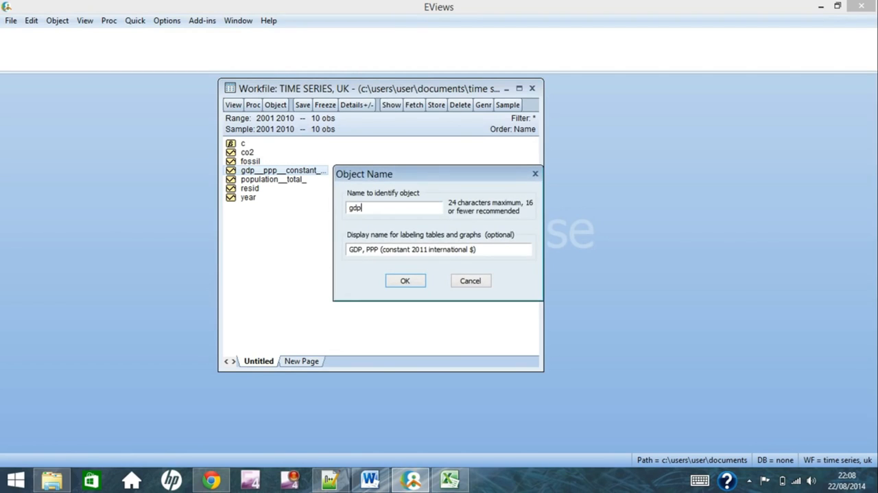
{"action": "key", "text": "Return"}
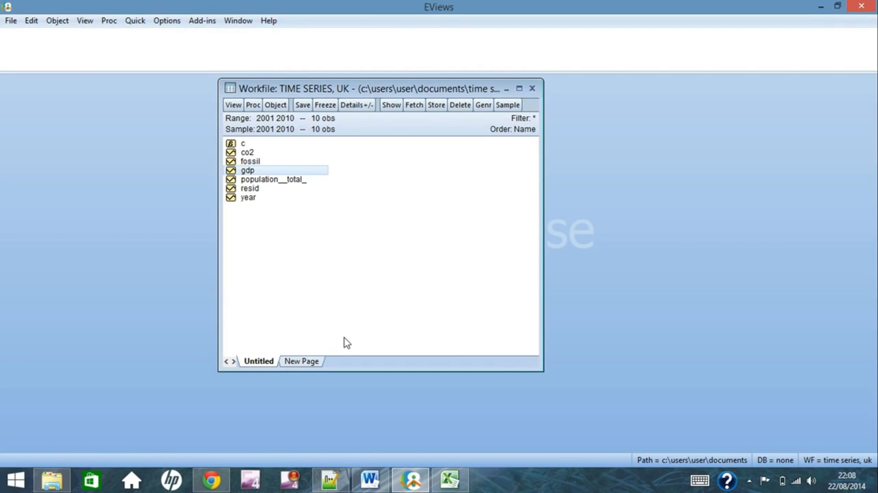
Rename the population__total_ series in the Time Series, UK workfile as pop
{"action": "right_click", "coordinate": [283, 183]}
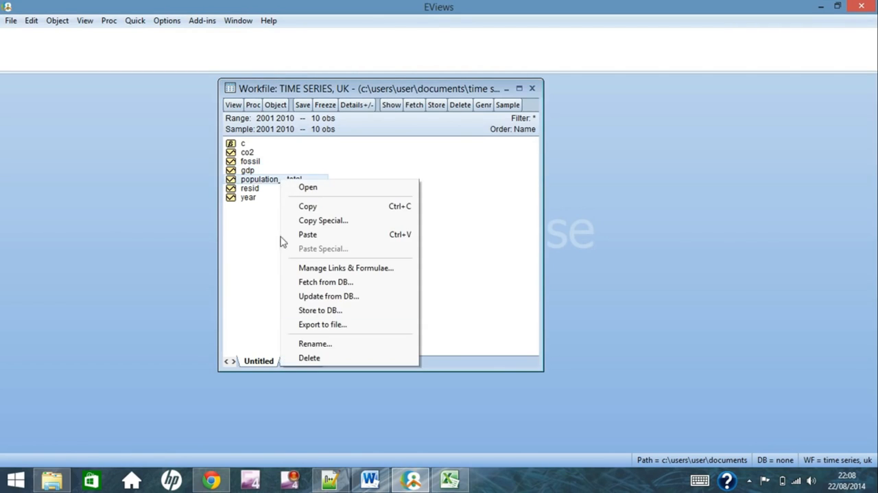
{"action": "left_click", "coordinate": [315, 343]}
{"action": "type", "text": "pop"}
{"action": "key", "text": "Return"}
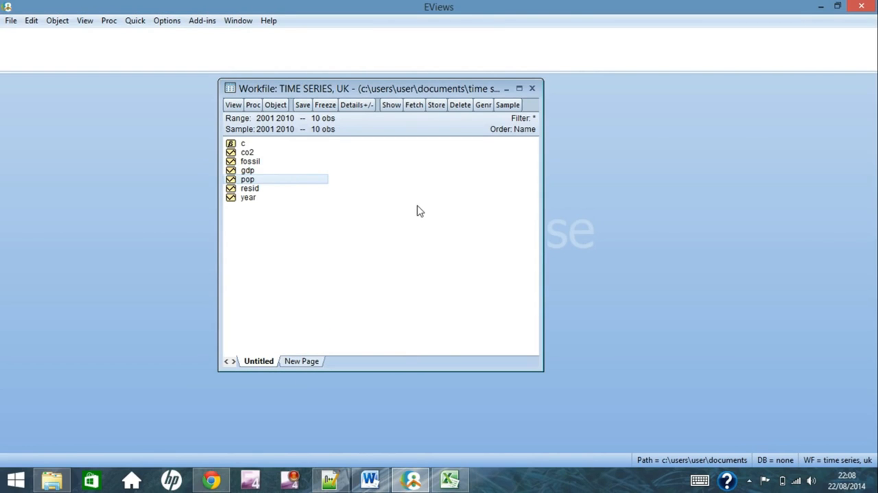
{"action": "left_click", "coordinate": [389, 215]}
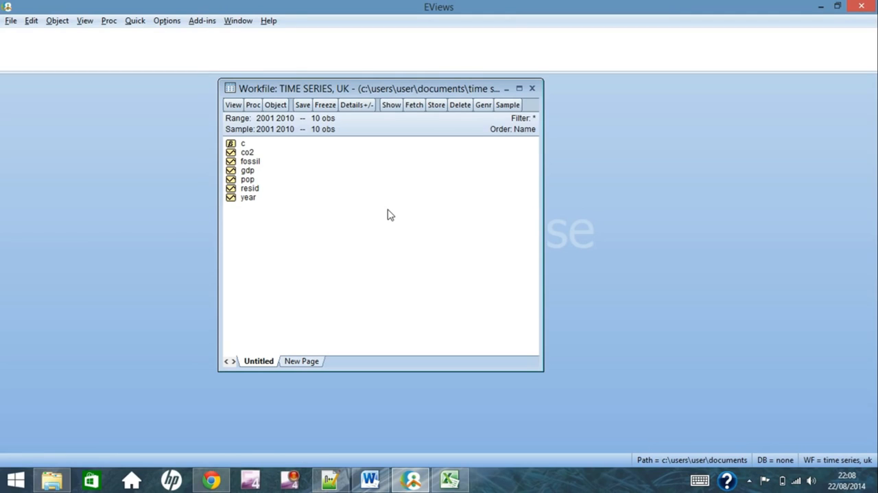
Generate the natural logarithm of GDP as a new series with the equation lngdp = log(gdp) for the sample 2001 2010
{"action": "left_click", "coordinate": [483, 106]}
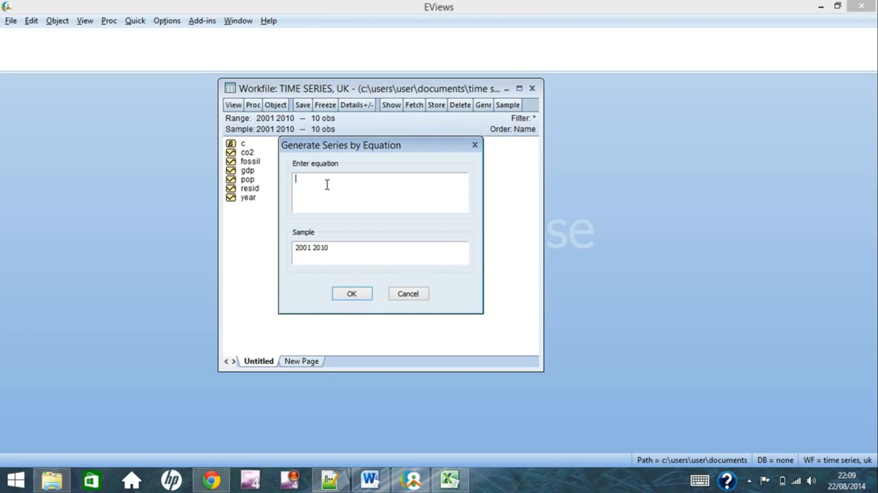
{"action": "type", "text": "lngdp "}
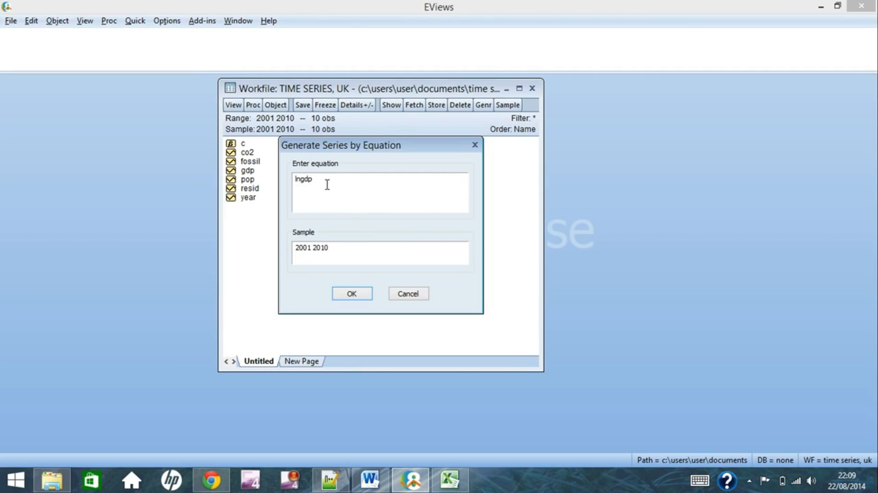
{"action": "type", "text": "="}
{"action": "type", "text": " log"}
{"action": "type", "text": "()"}
{"action": "type", "text": "gdp)"}
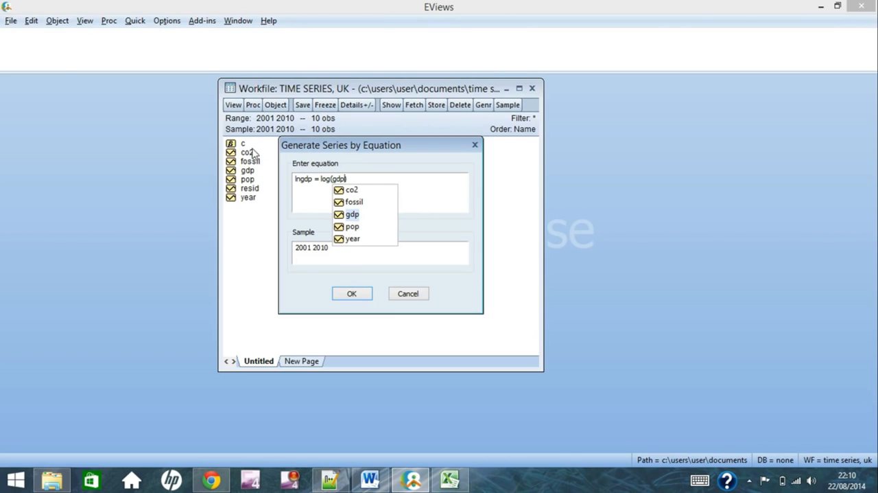
{"action": "left_click", "coordinate": [382, 178]}
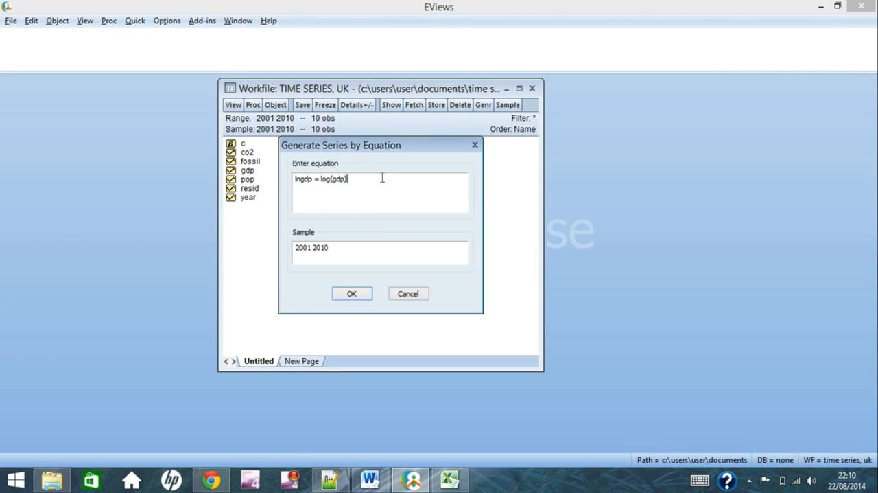
{"action": "left_click", "coordinate": [351, 295]}
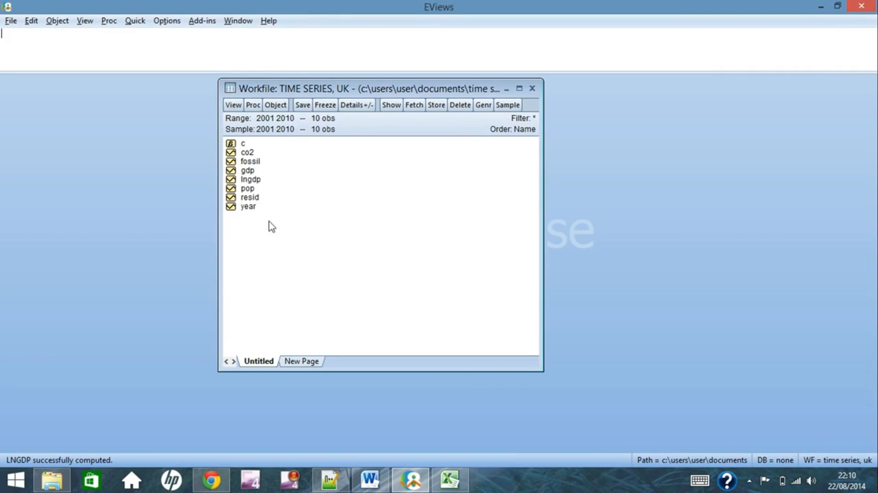
Open the lngdp series to check its yearly values, and close it again
{"action": "double_click", "coordinate": [251, 181]}
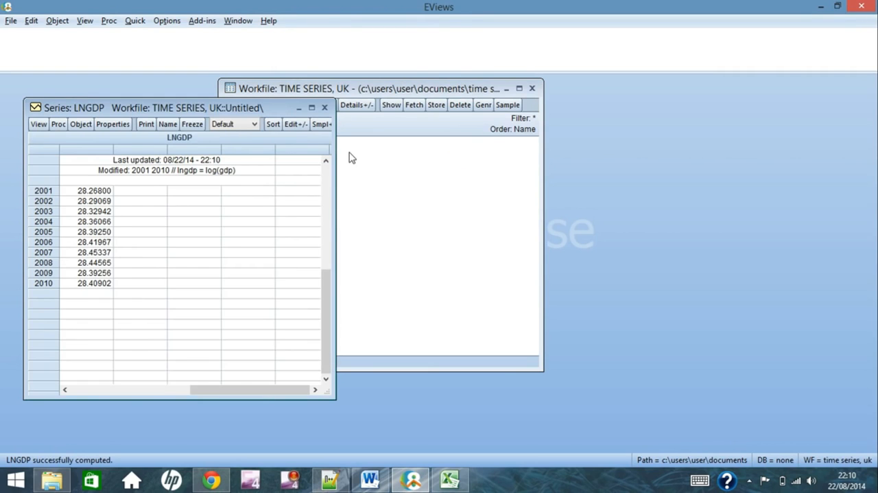
{"action": "left_click", "coordinate": [325, 108]}
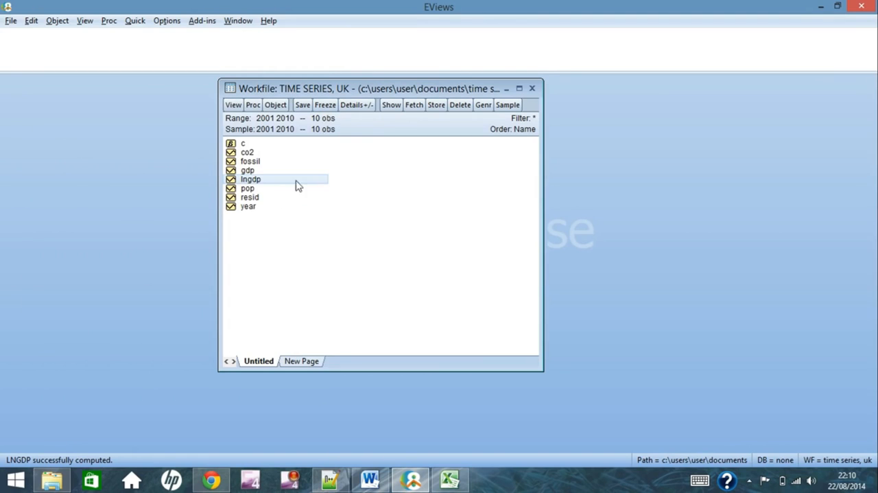
{"action": "left_click", "coordinate": [288, 224]}
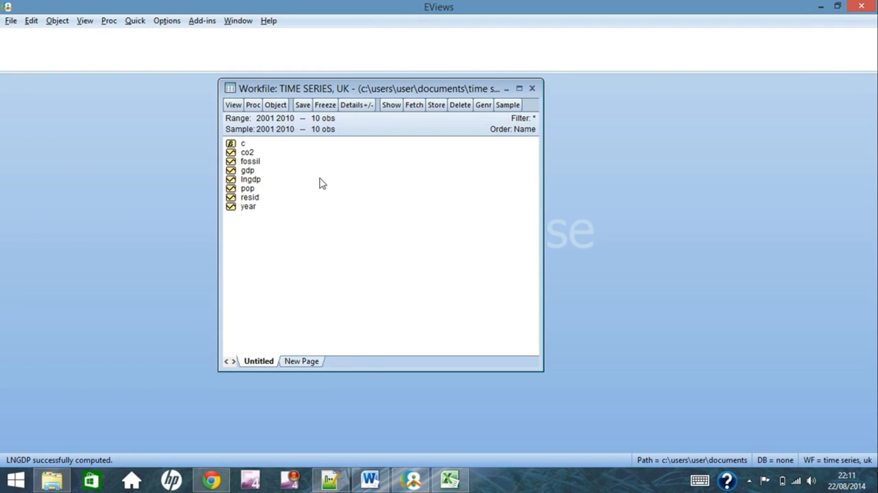
Generate the first difference of GDP as a new series with the equation gdpd1 = d(gdp)
{"action": "left_click", "coordinate": [484, 106]}
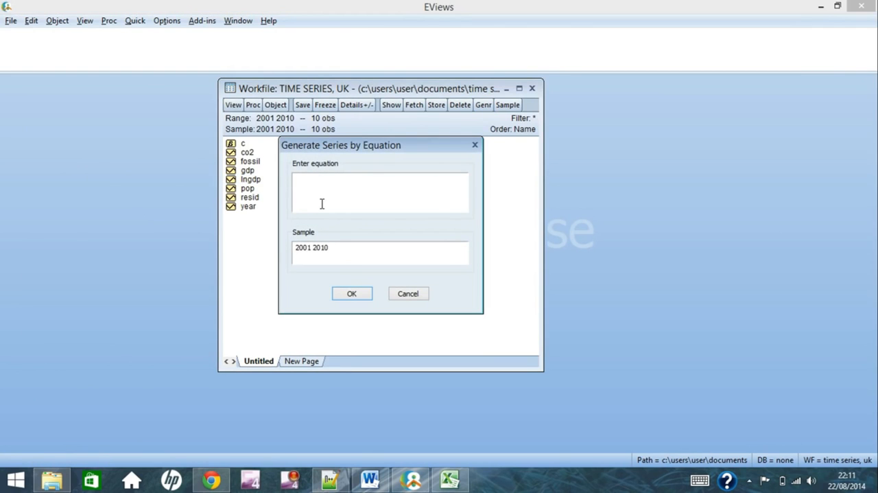
{"action": "type", "text": "gdp"}
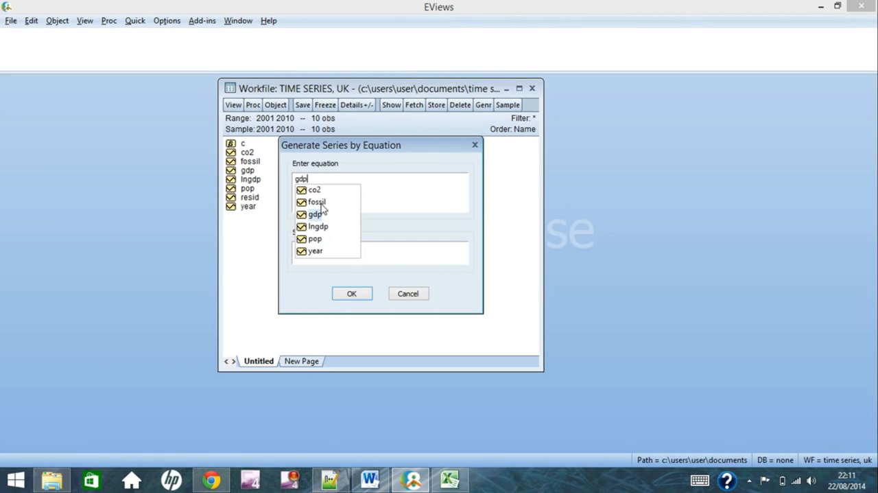
{"action": "type", "text": "d1 = "}
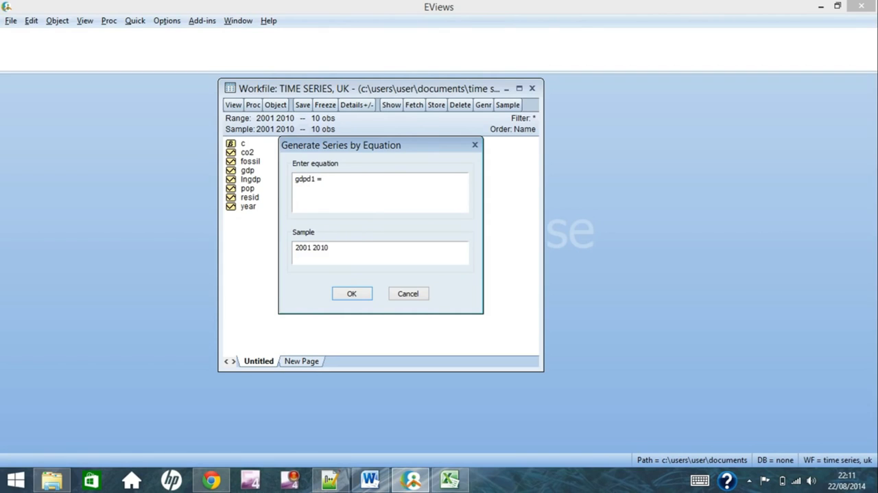
{"action": "type", "text": "d"}
{"action": "type", "text": "()"}
{"action": "type", "text": "gdp"}
{"action": "left_click", "coordinate": [351, 295]}
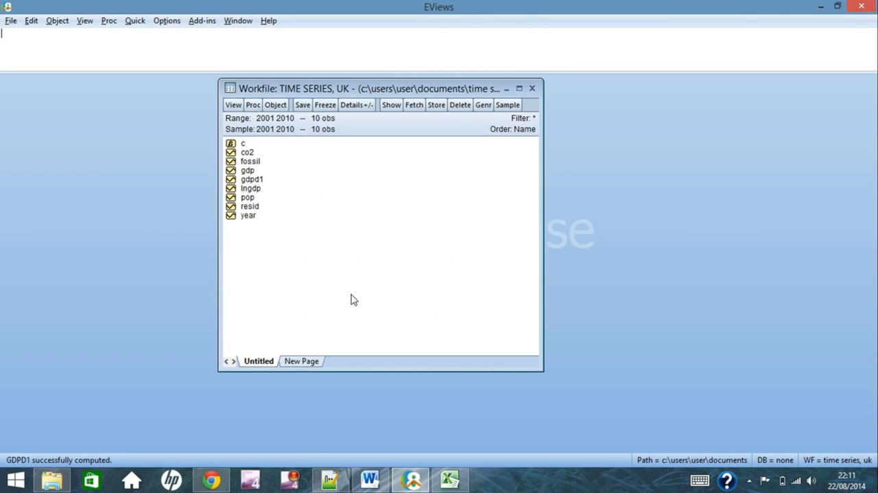
Open the gdpd1 series to check the first-difference values, and close it again
{"action": "double_click", "coordinate": [252, 179]}
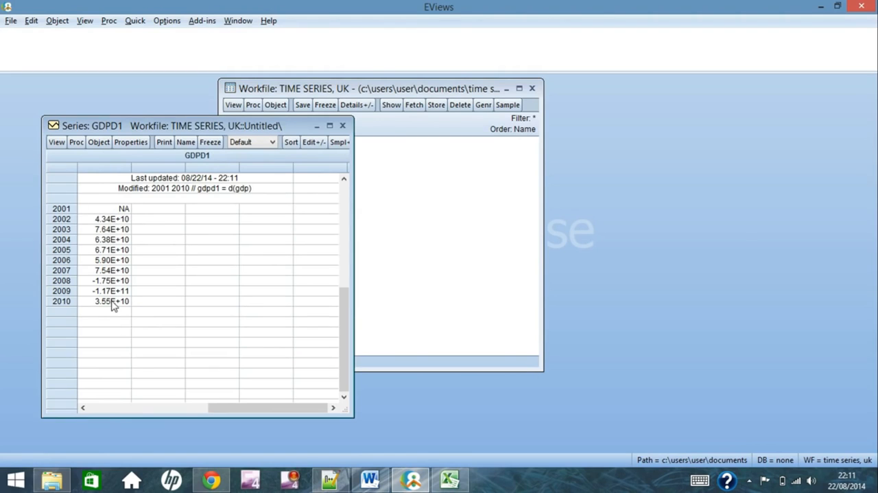
{"action": "left_click", "coordinate": [343, 127]}
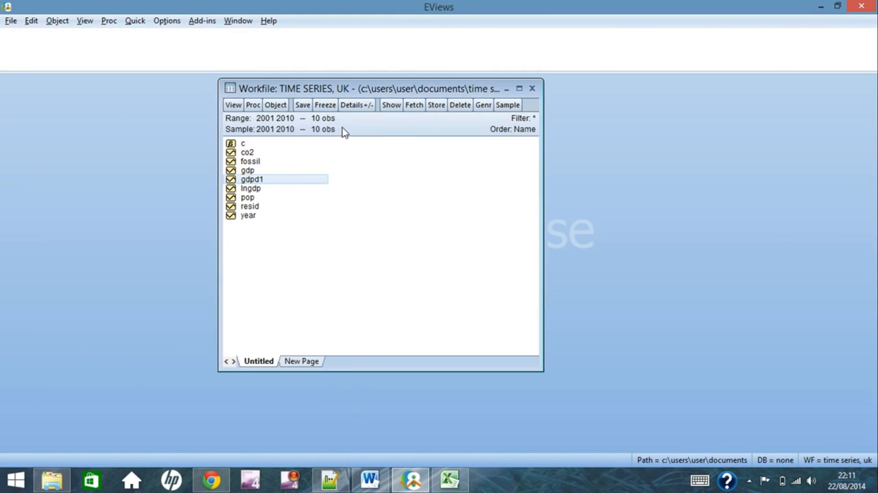
{"action": "left_click", "coordinate": [299, 275]}
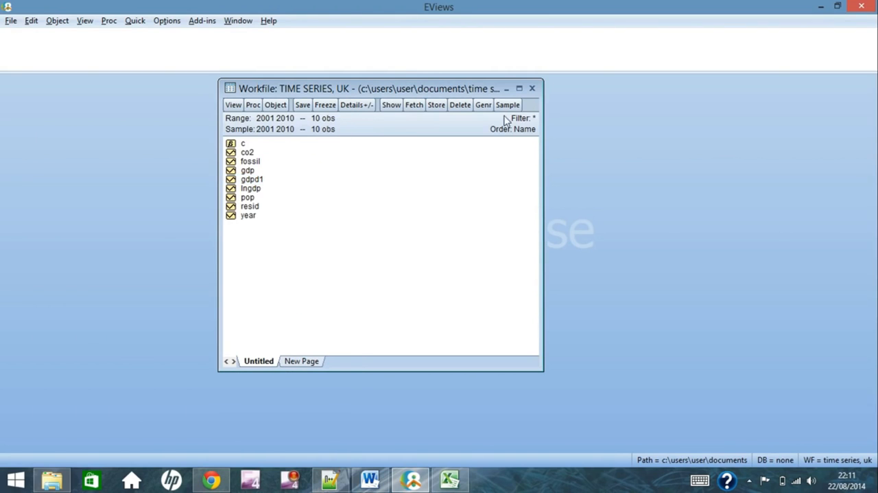
Generate the second difference of GDP with the equation gdpd2 = d(gdp,2), and check the new series' values
{"action": "left_click", "coordinate": [484, 104]}
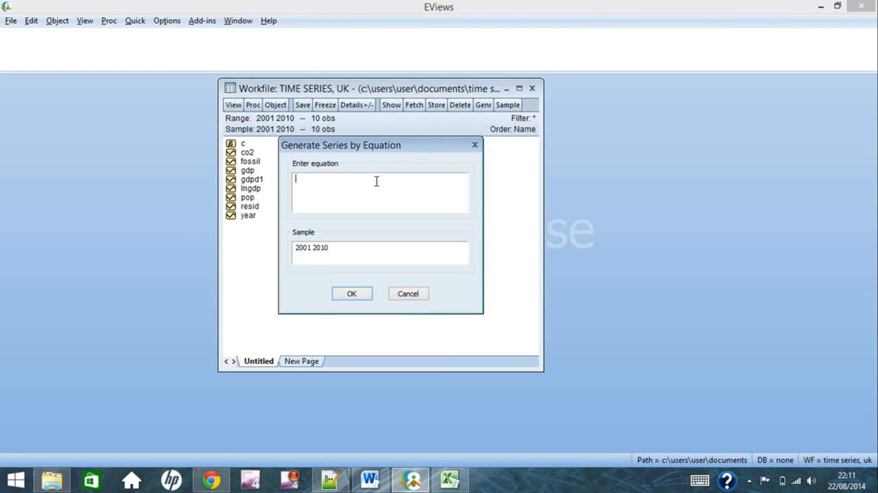
{"action": "type", "text": "gdp"}
{"action": "type", "text": "d2"}
{"action": "type", "text": " ="}
{"action": "type", "text": " d()"}
{"action": "type", "text": "gdp"}
{"action": "type", "text": ","}
{"action": "type", "text": "2"}
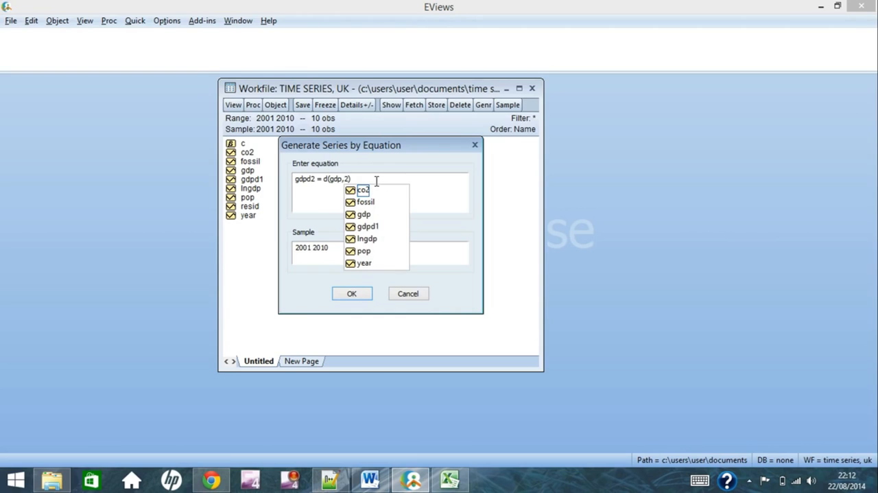
{"action": "left_click", "coordinate": [361, 295]}
{"action": "double_click", "coordinate": [252, 188]}
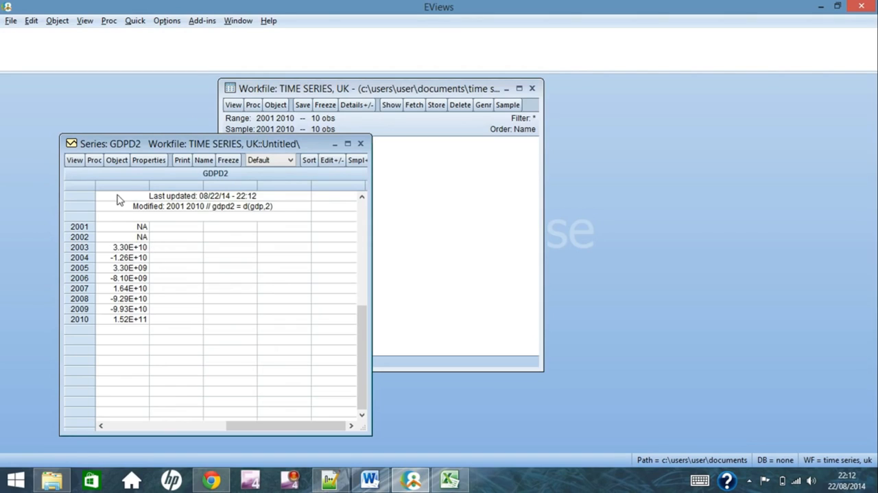
{"action": "left_click", "coordinate": [360, 145]}
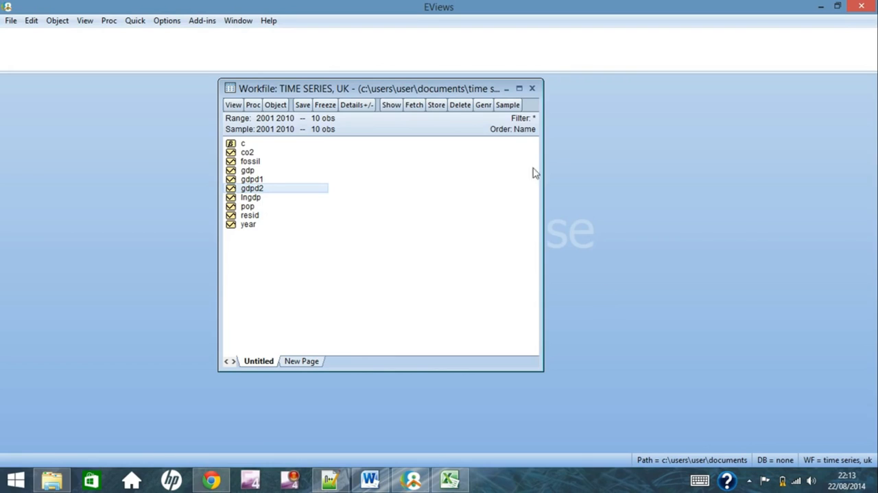
Generate the square of GDP as a new series with the equation gdp2 = gdp^2, and check the new series' values
{"action": "left_click", "coordinate": [484, 105]}
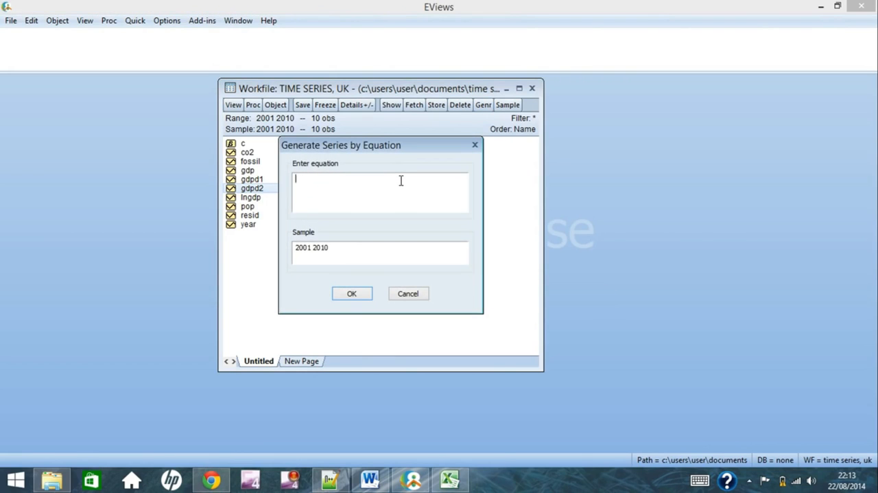
{"action": "type", "text": "gdp2"}
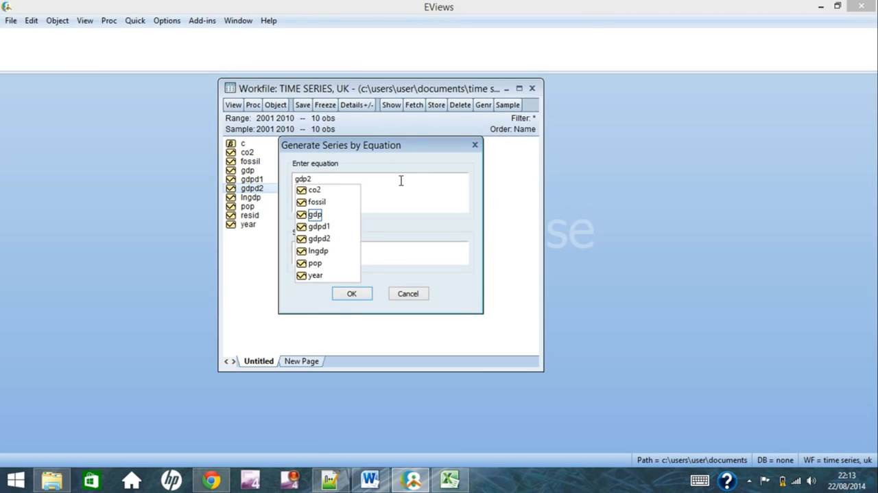
{"action": "left_click", "coordinate": [402, 181]}
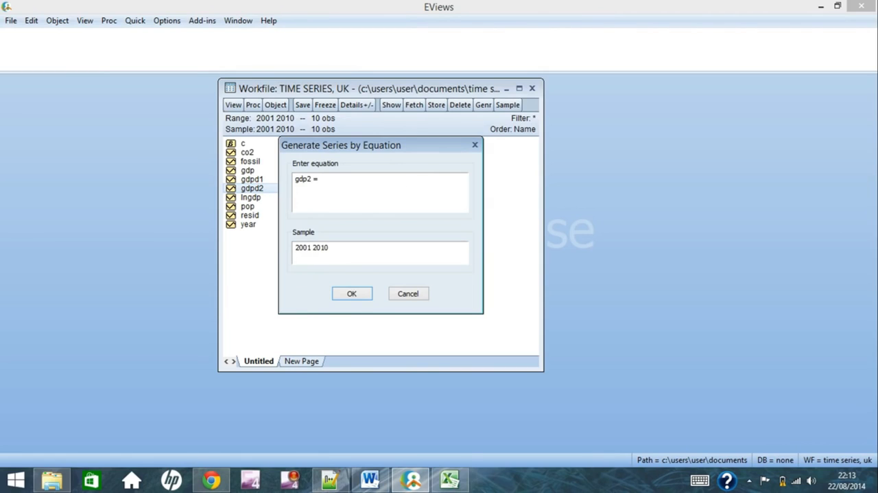
{"action": "type", "text": "= gdp"}
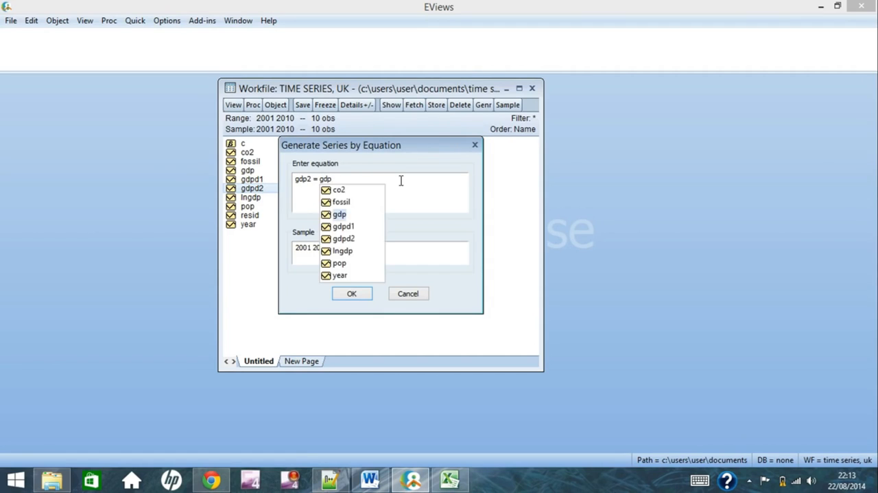
{"action": "type", "text": "^2"}
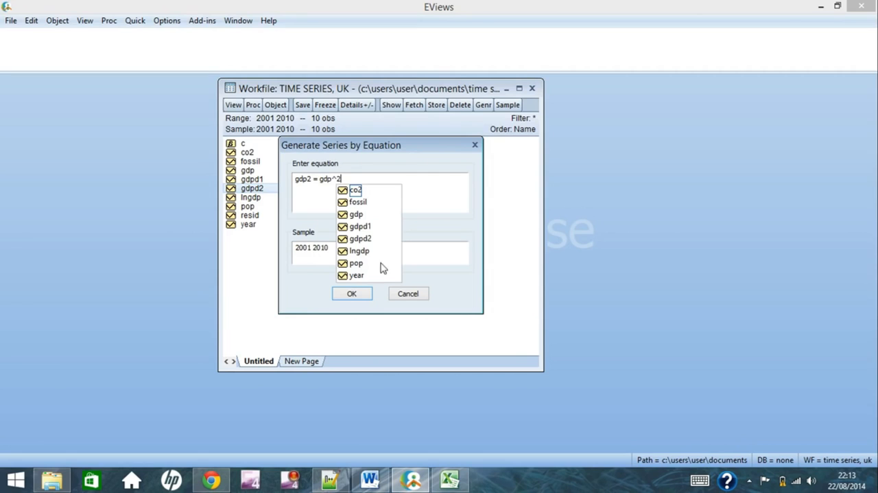
{"action": "left_click", "coordinate": [358, 294]}
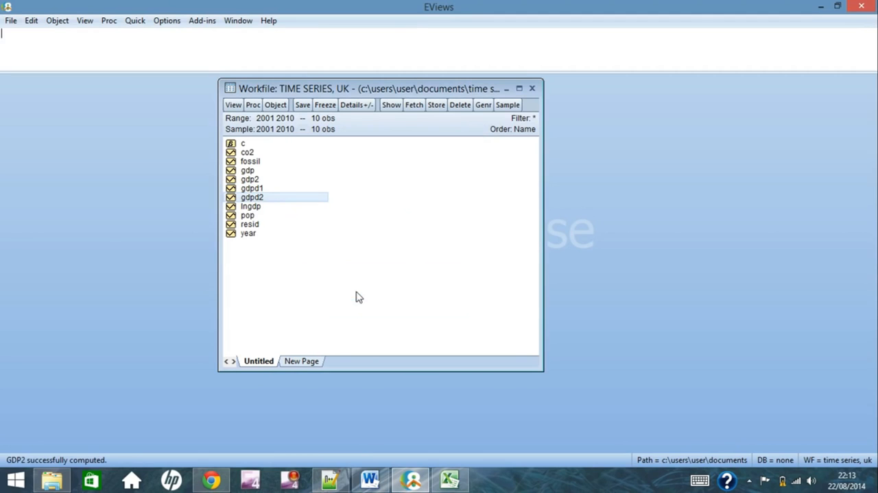
{"action": "double_click", "coordinate": [260, 181]}
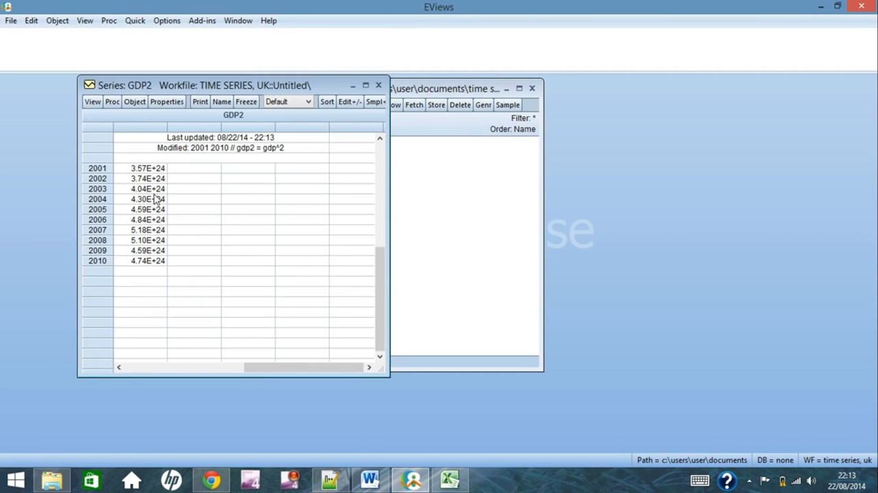
{"action": "left_click", "coordinate": [378, 85]}
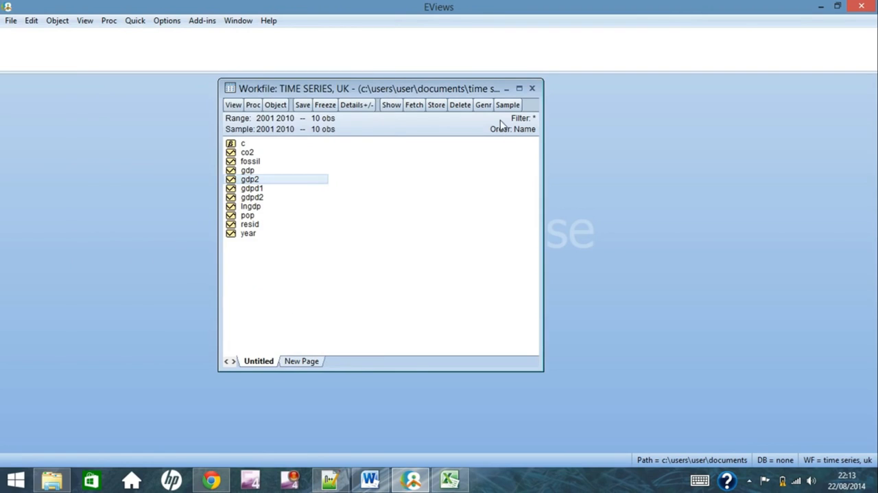
Generate the cube of GDP as a new series with the equation gdp3 = gdp^3, and check the new series' values
{"action": "left_click", "coordinate": [484, 105]}
{"action": "type", "text": "gdp3"}
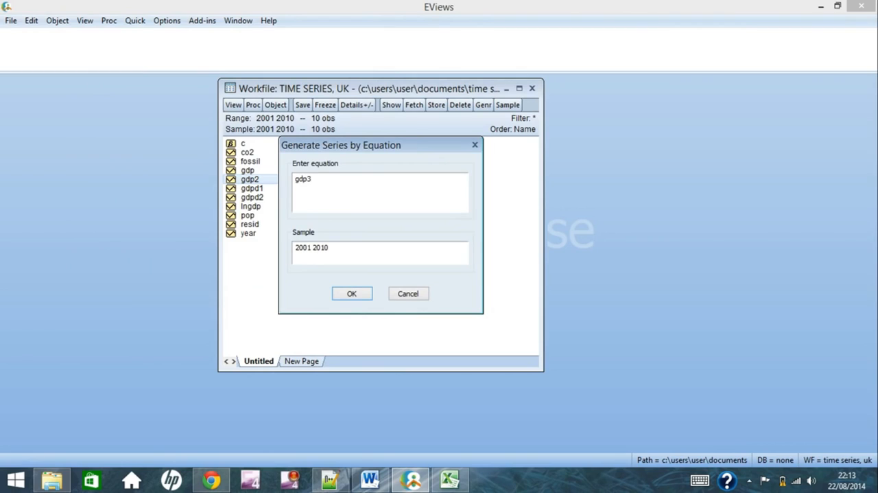
{"action": "type", "text": " = gdp^3"}
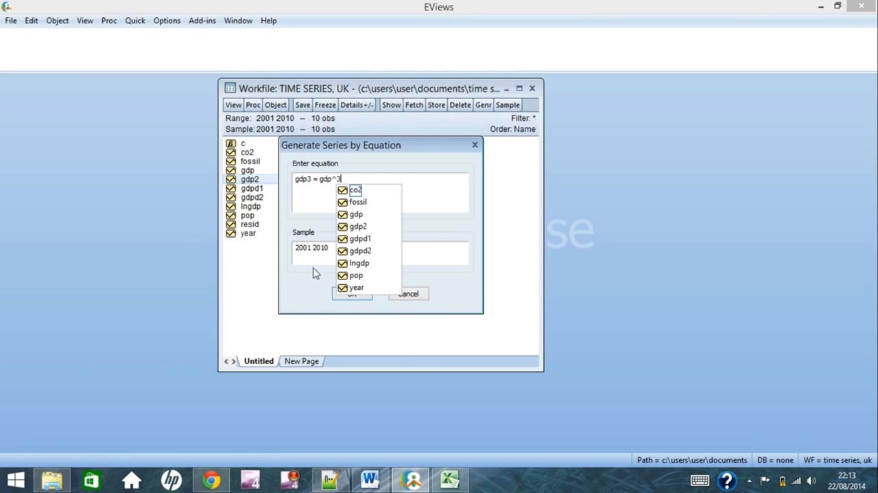
{"action": "left_click", "coordinate": [339, 297]}
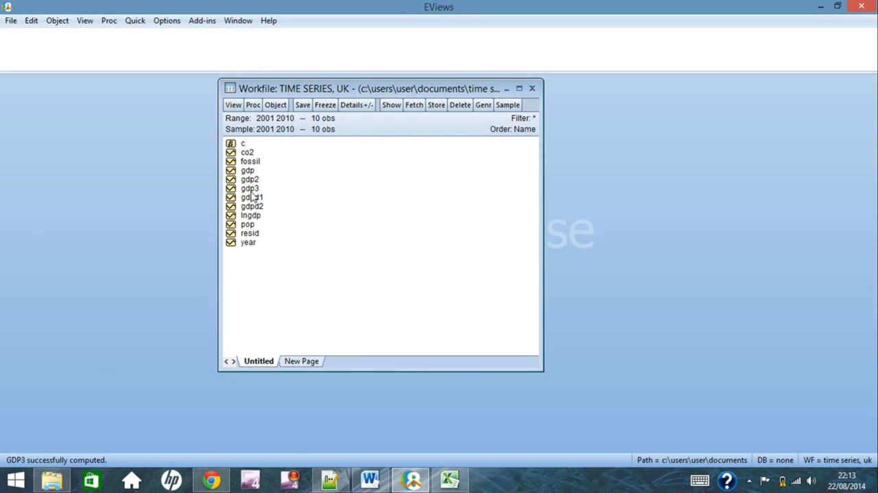
{"action": "double_click", "coordinate": [251, 187]}
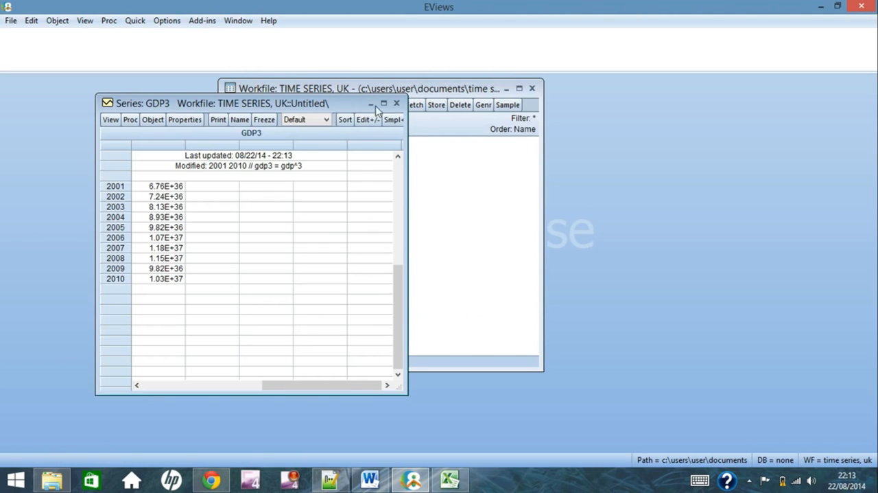
{"action": "left_click", "coordinate": [395, 103]}
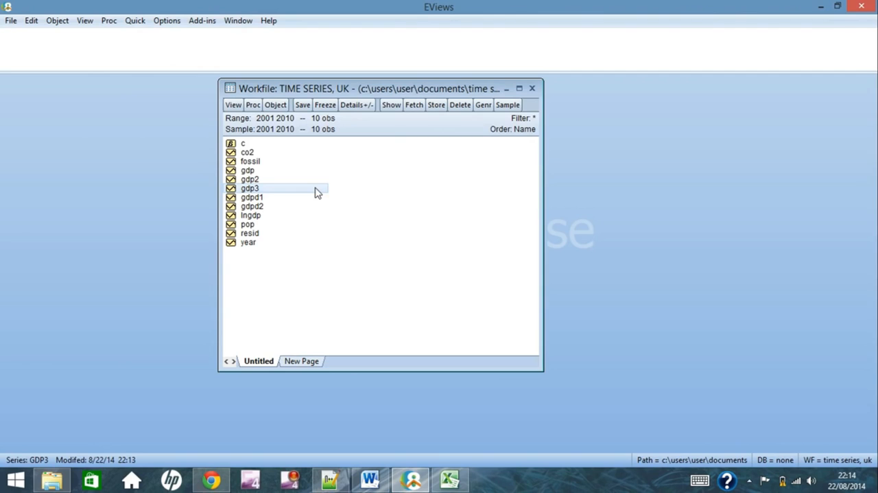
Generate GDP per capita as a new series with the equation gdppc = gdp/pop, and select it in the workfile
{"action": "left_click", "coordinate": [483, 105]}
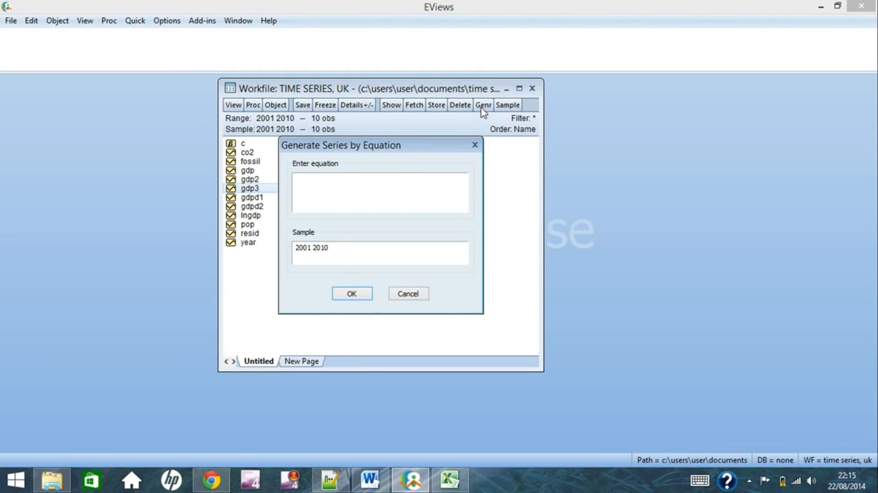
{"action": "type", "text": "gdppc = gdp/pop"}
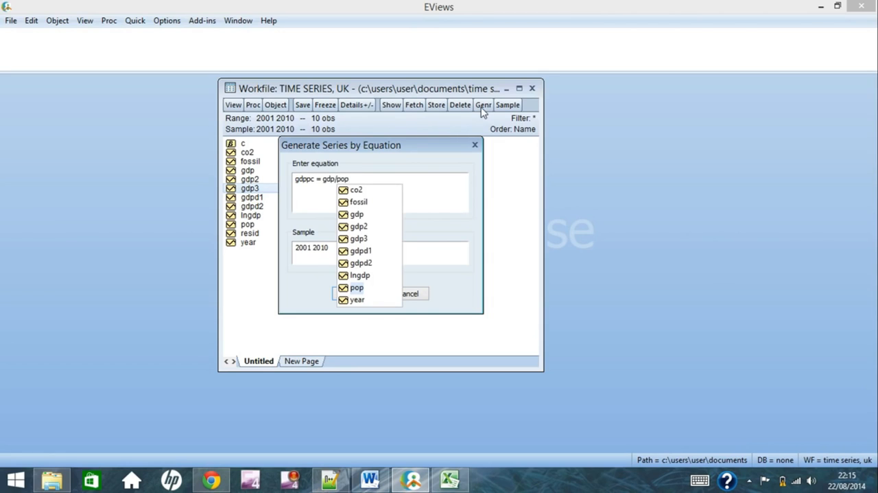
{"action": "left_click", "coordinate": [432, 189]}
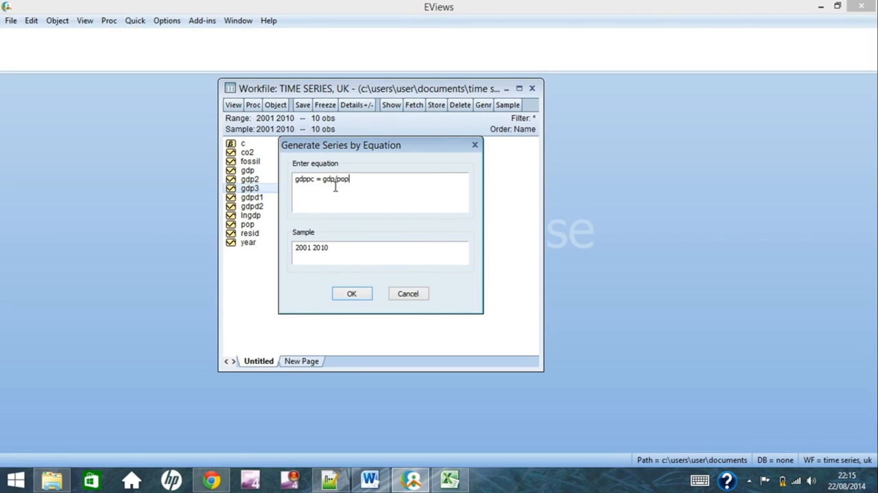
{"action": "left_click", "coordinate": [352, 295]}
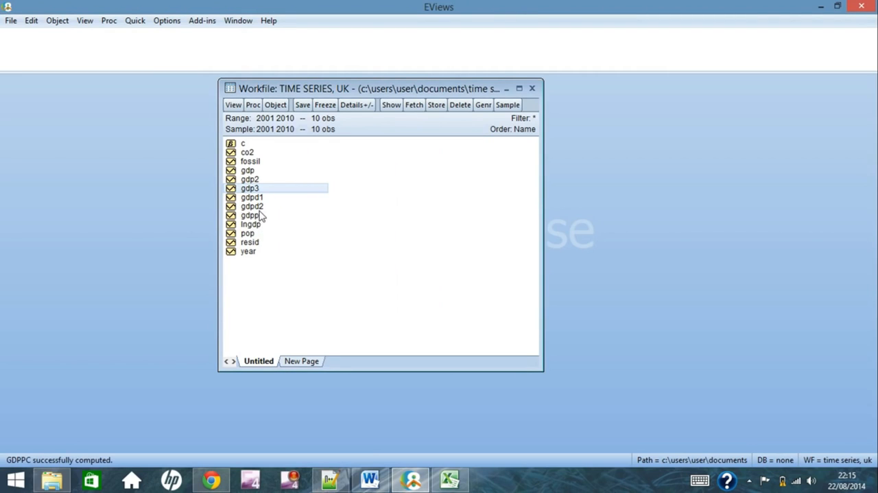
{"action": "left_click", "coordinate": [259, 215]}
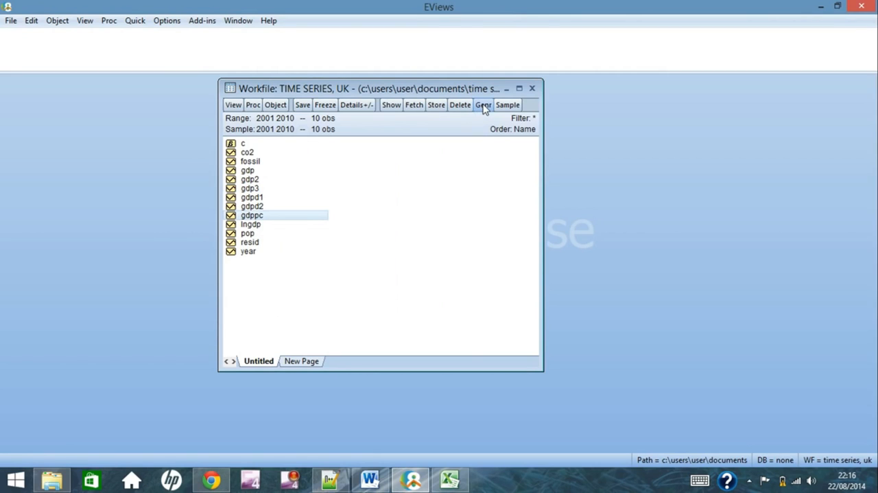
{"action": "left_click", "coordinate": [483, 105]}
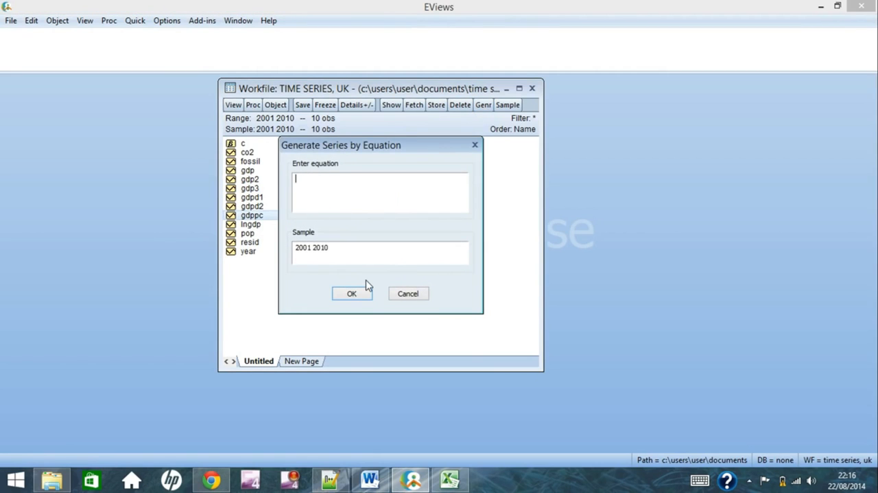
{"action": "type", "text": "g"}
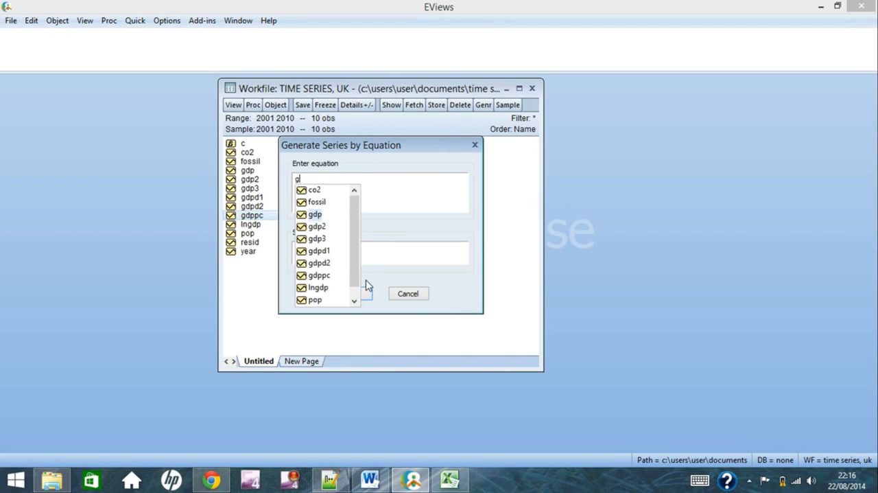
{"action": "key", "text": "BackSpace"}
{"action": "type", "text": "dp"}
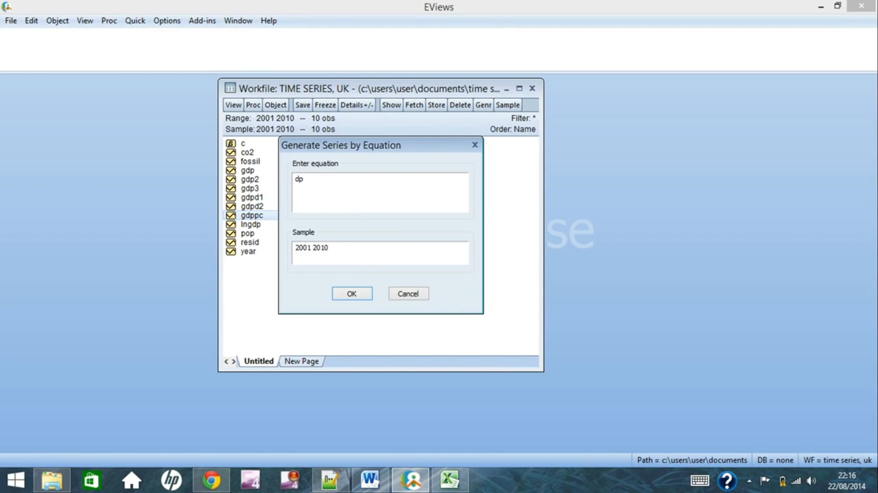
{"action": "key", "text": "BackSpace"}
{"action": "key", "text": "BackSpace"}
{"action": "type", "text": "gdp"}
{"action": "type", "text": "pop"}
{"action": "type", "text": " +"}
{"action": "type", "text": " gdp"}
{"action": "type", "text": "*"}
{"action": "type", "text": "pop"}
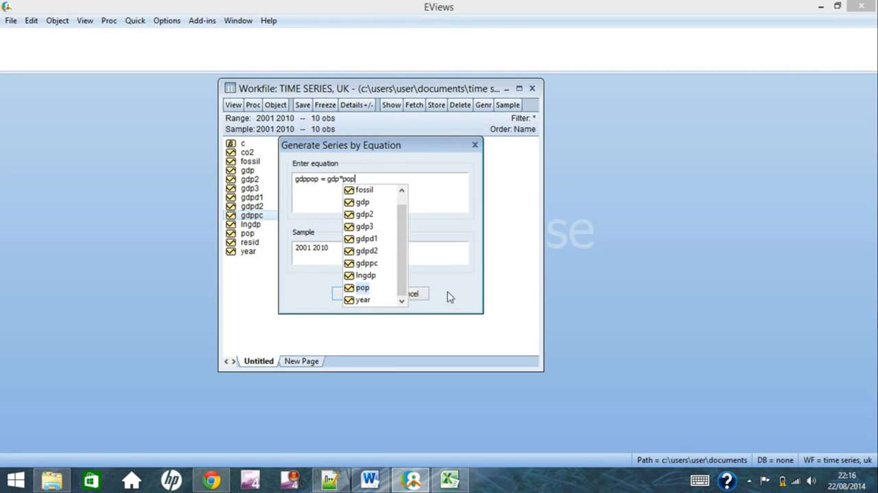
{"action": "left_click", "coordinate": [427, 297]}
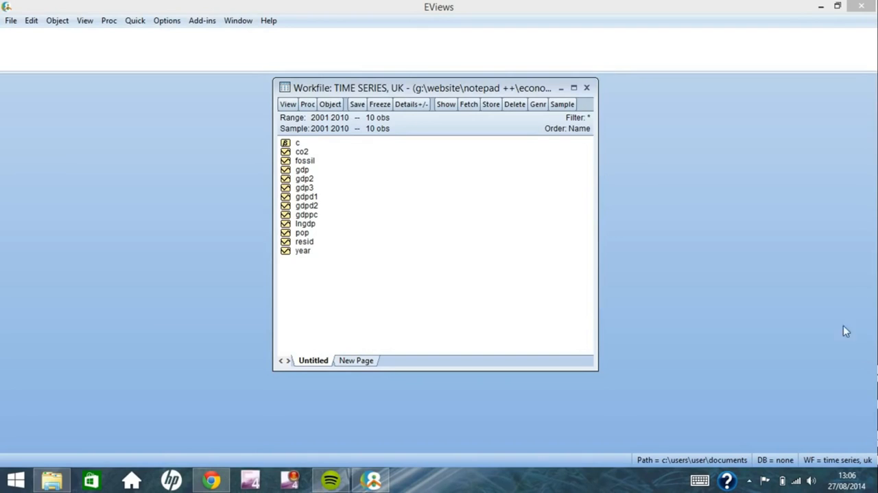
Generate a new dummy series with the equation spike = 0 over the sample 2001 2010
{"action": "left_click", "coordinate": [539, 107]}
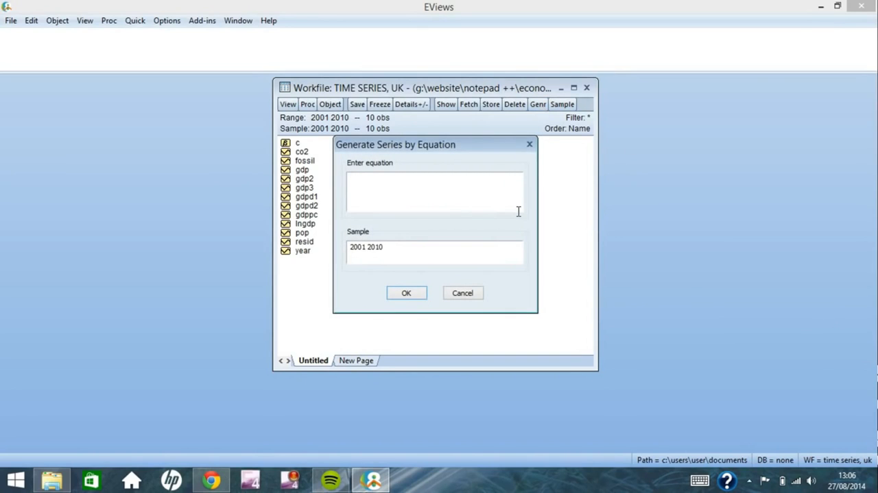
{"action": "type", "text": "spike = 0"}
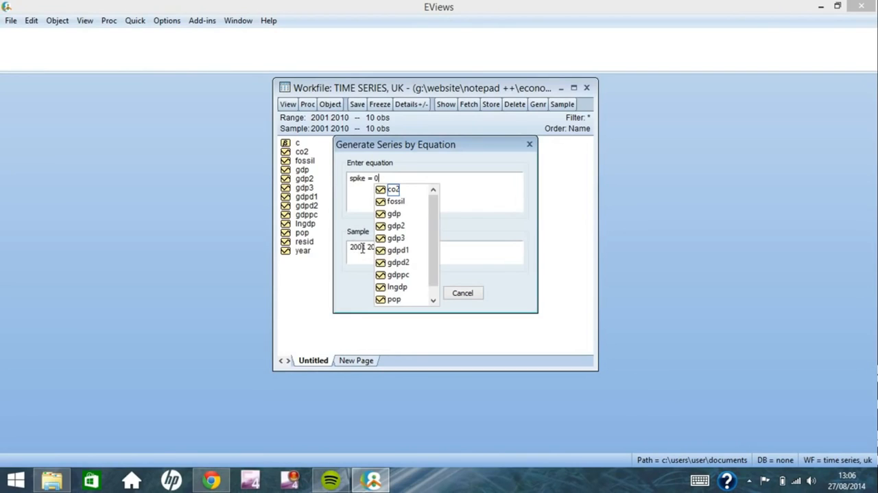
{"action": "left_click", "coordinate": [363, 248]}
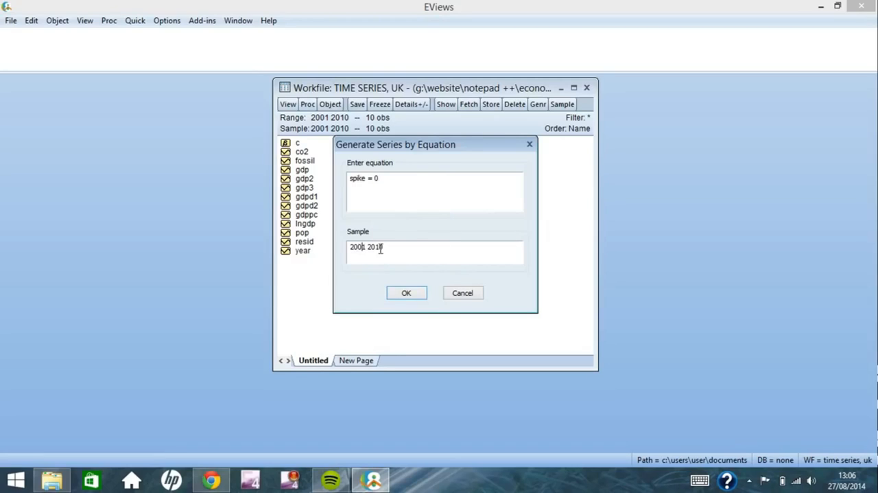
{"action": "left_click", "coordinate": [406, 296]}
{"action": "left_click", "coordinate": [406, 293]}
Open the spike series for editing and set its 2005 value to 1
{"action": "double_click", "coordinate": [304, 252]}
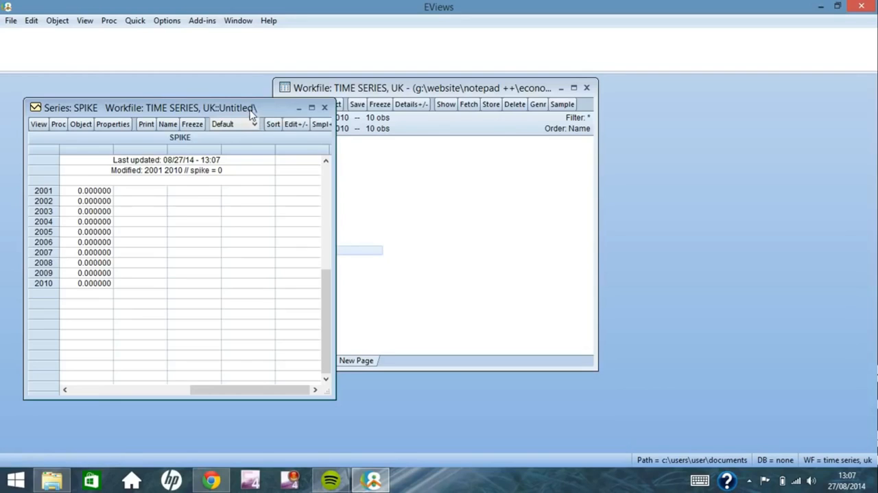
{"action": "left_click", "coordinate": [300, 126]}
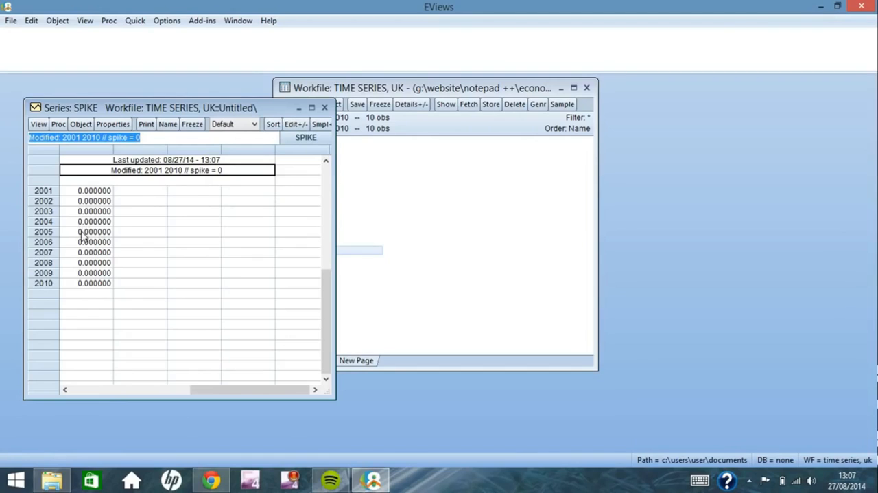
{"action": "left_click", "coordinate": [83, 235]}
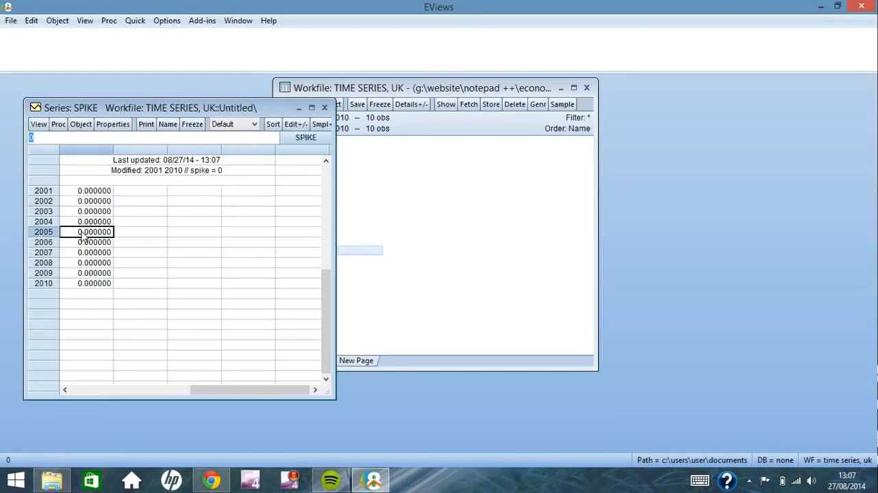
{"action": "type", "text": "1"}
{"action": "key", "text": "Return"}
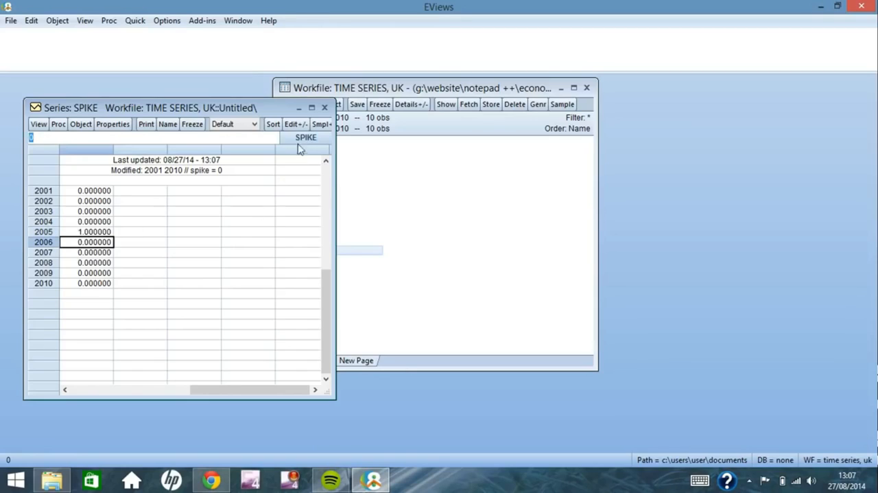
{"action": "key", "text": "Up"}
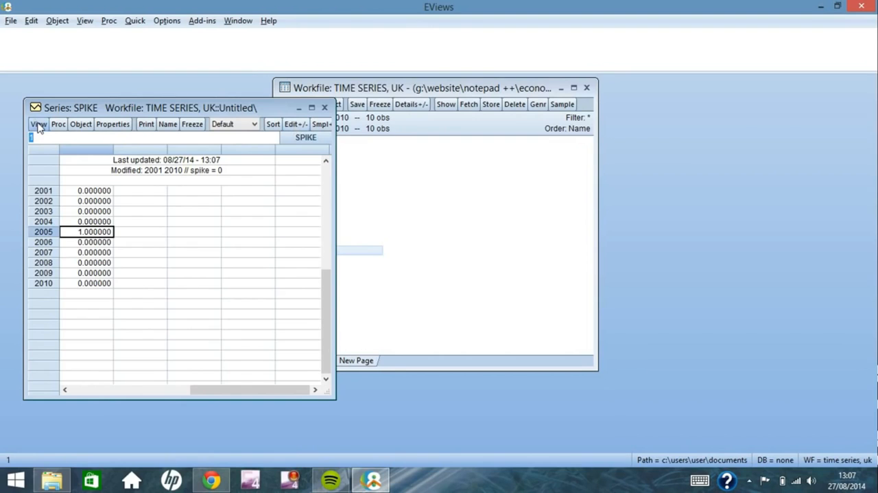
View the spike series as a basic Line & Symbol graph of the raw data, and close the series
{"action": "left_click", "coordinate": [39, 124]}
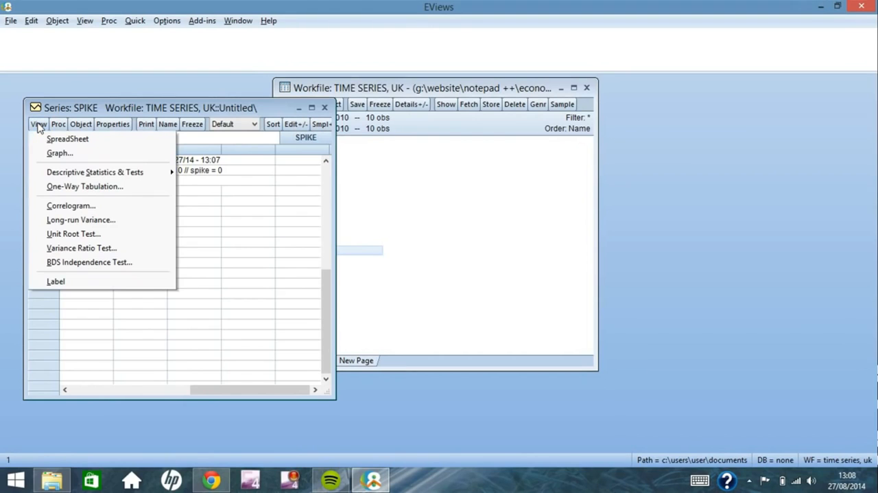
{"action": "left_click", "coordinate": [65, 153]}
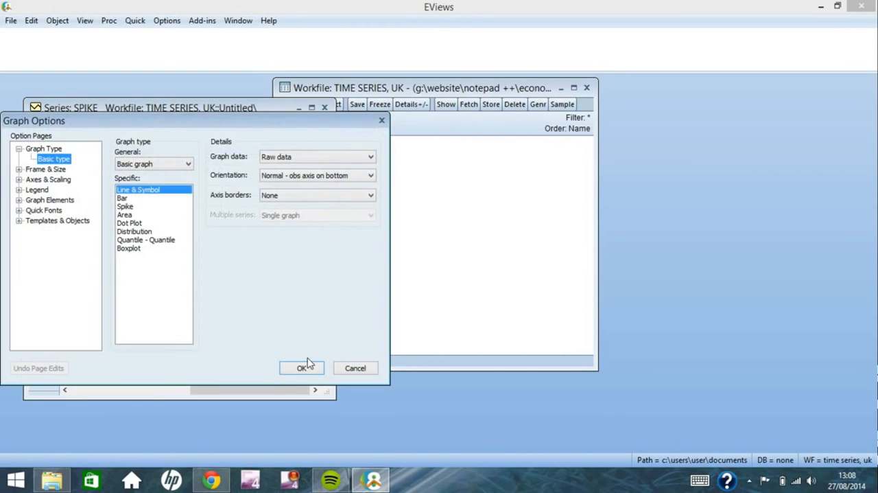
{"action": "left_click", "coordinate": [302, 369]}
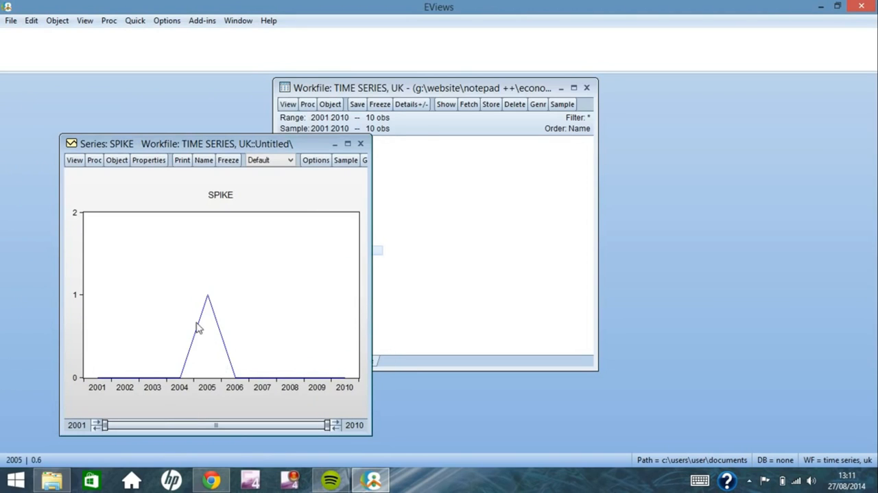
{"action": "left_click", "coordinate": [360, 144]}
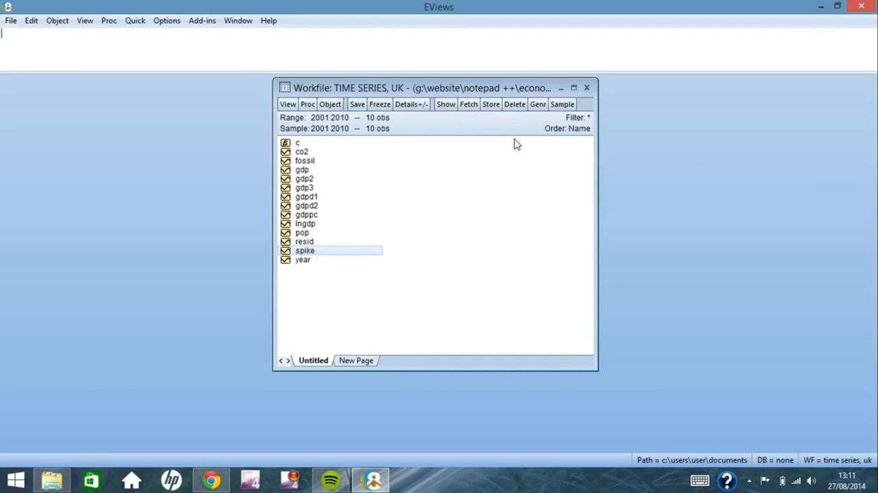
Generate a new dummy series with the equation shift = 0 over the sample 2001 2010, and check its values
{"action": "left_click", "coordinate": [537, 105]}
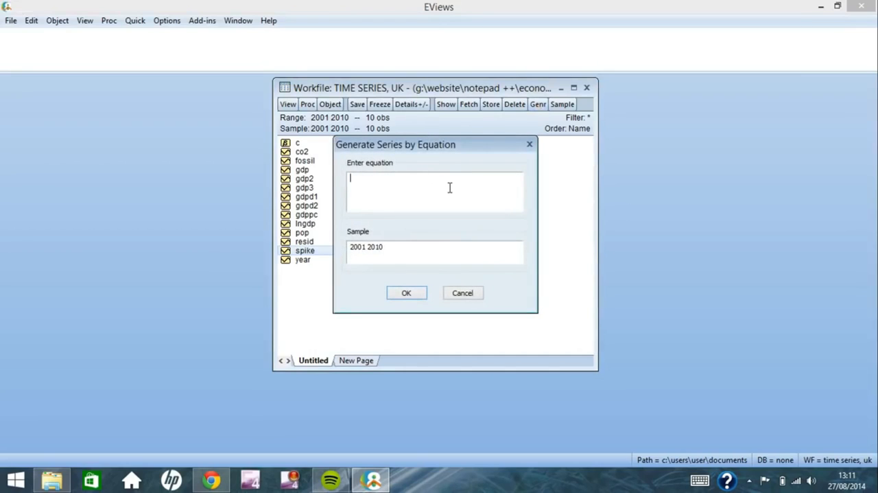
{"action": "type", "text": "shift = 0"}
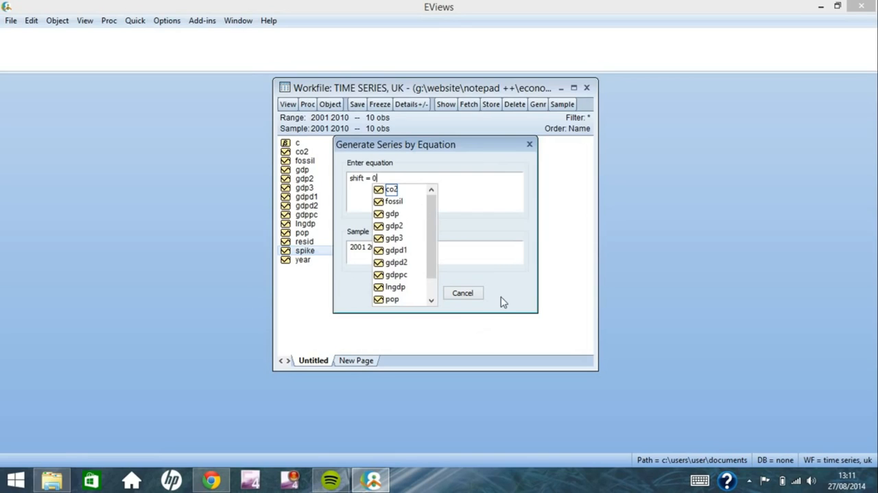
{"action": "key", "text": "Return"}
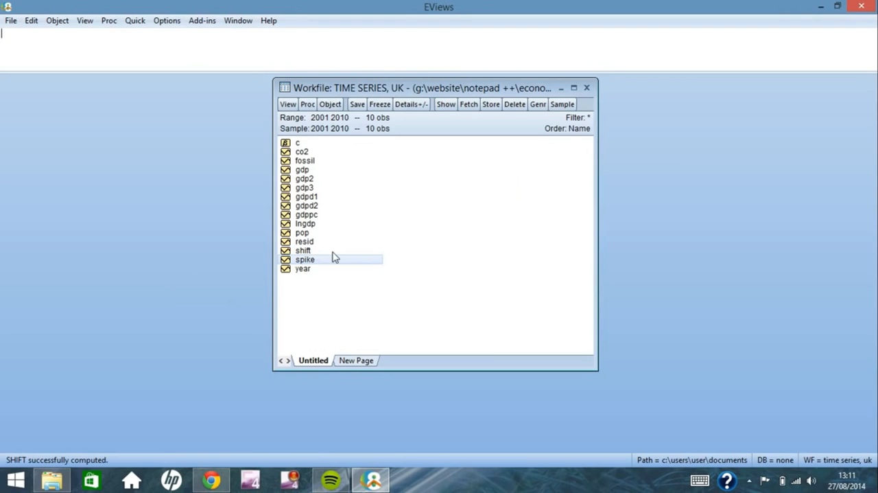
{"action": "double_click", "coordinate": [303, 250]}
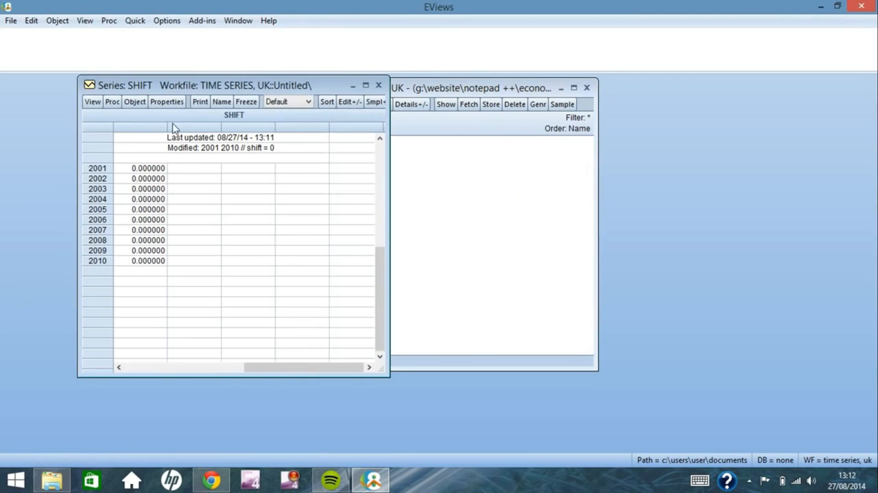
{"action": "left_click", "coordinate": [378, 86]}
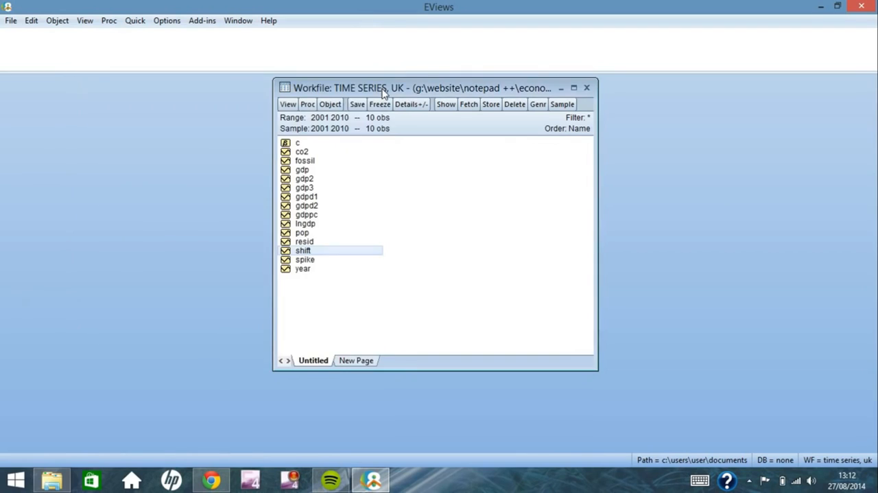
Regenerate the shift series with the equation shift = 1 over the sample 2005 2010, and check its values
{"action": "left_click", "coordinate": [538, 104]}
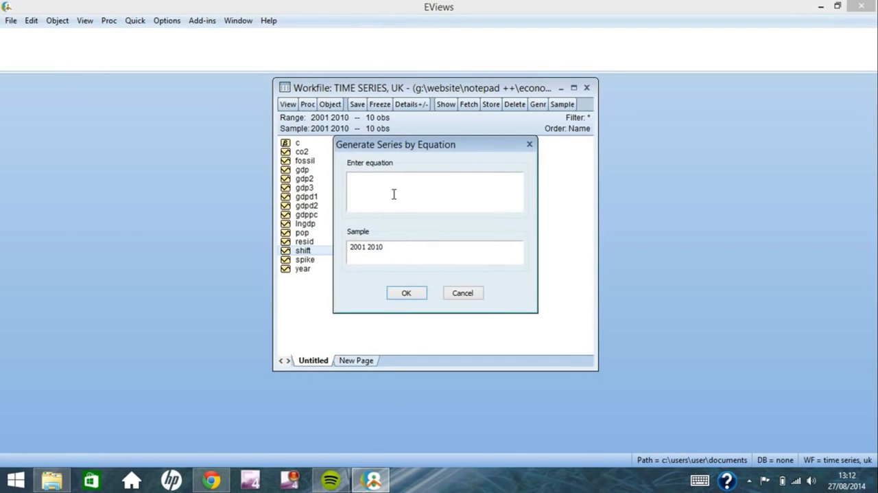
{"action": "type", "text": "shift = 1"}
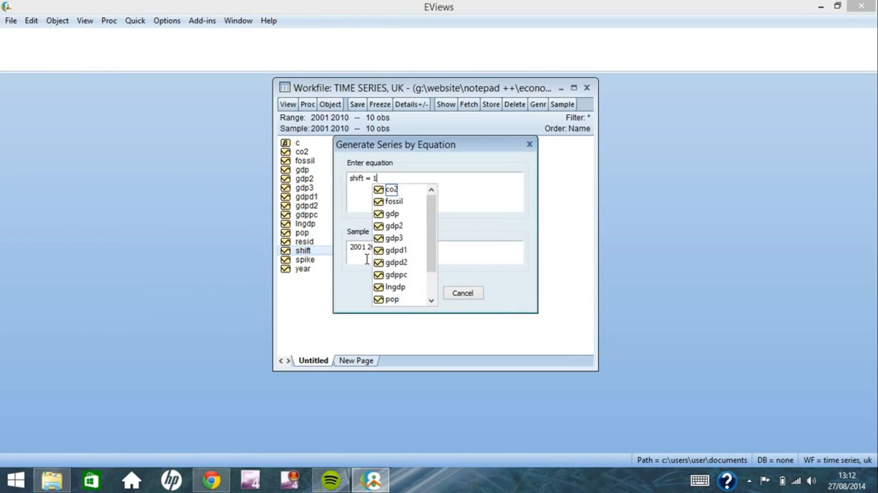
{"action": "left_click", "coordinate": [368, 252]}
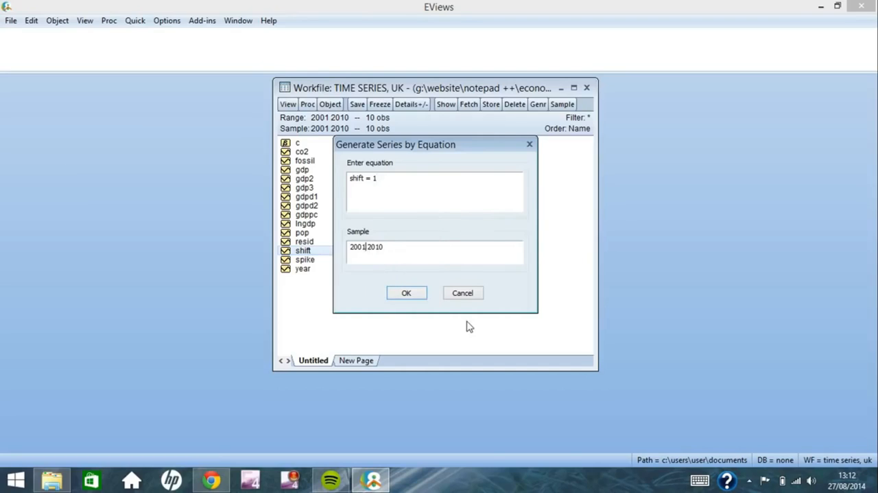
{"action": "key", "text": "BackSpace"}
{"action": "type", "text": "5"}
{"action": "left_click", "coordinate": [405, 293]}
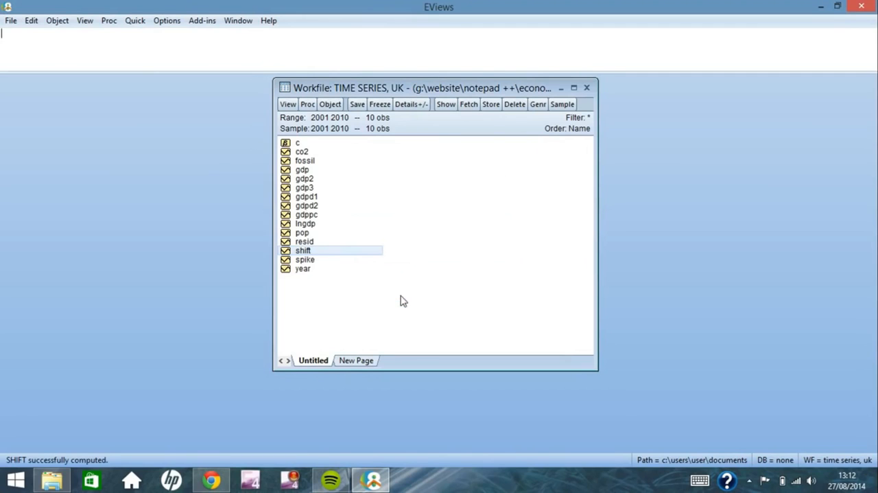
{"action": "double_click", "coordinate": [338, 252]}
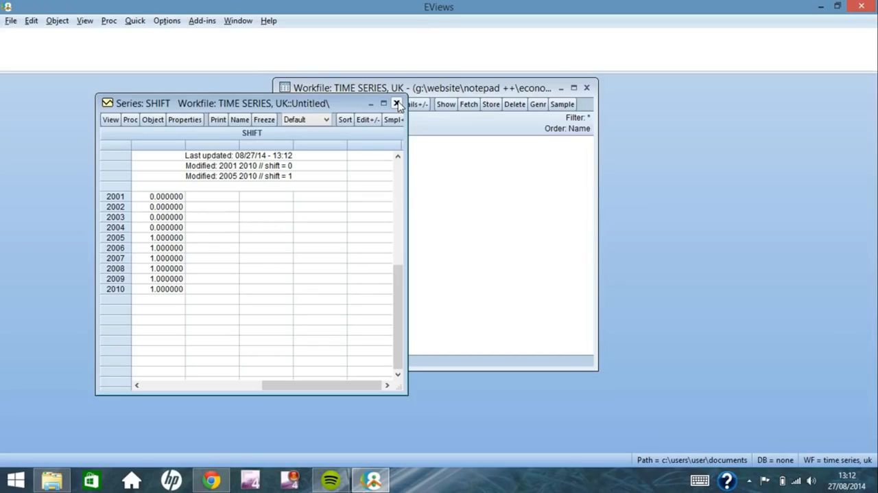
{"action": "left_click", "coordinate": [396, 104]}
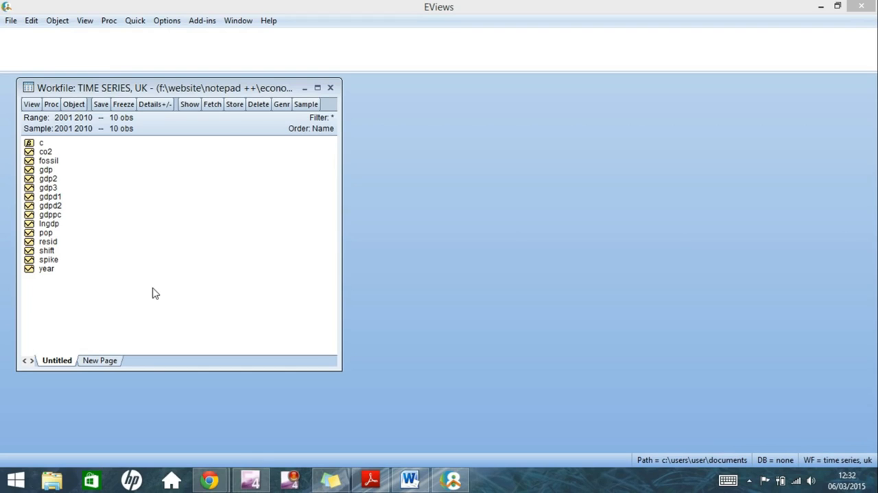
Open the pop series beside the workfile window and bring up its graph options
{"action": "left_click", "coordinate": [400, 289]}
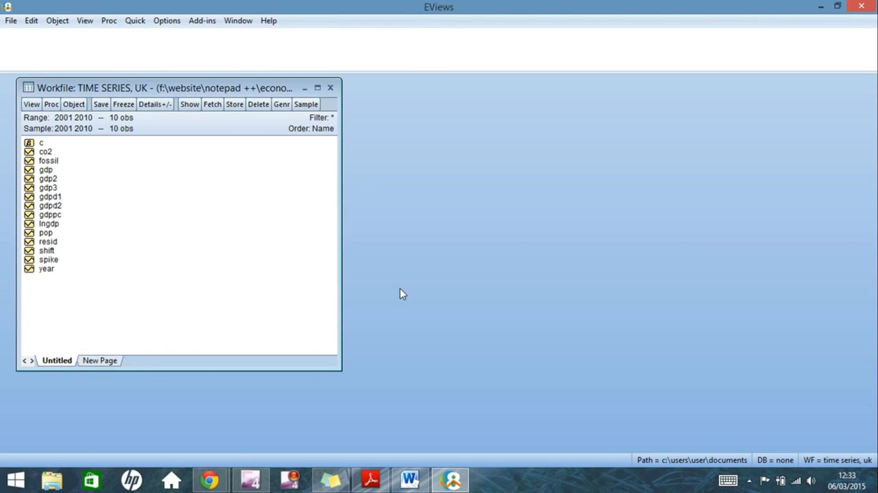
{"action": "double_click", "coordinate": [68, 237]}
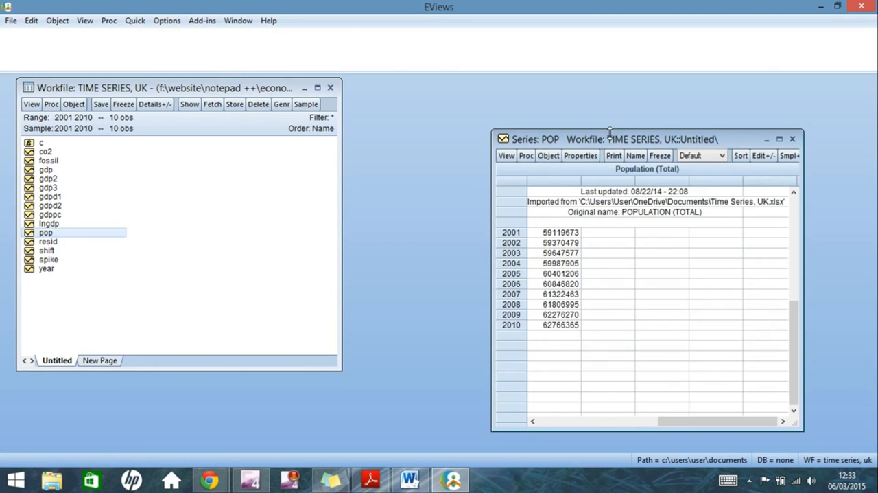
{"action": "left_click_drag", "start_coordinate": [612, 136], "coordinate": [467, 82]}
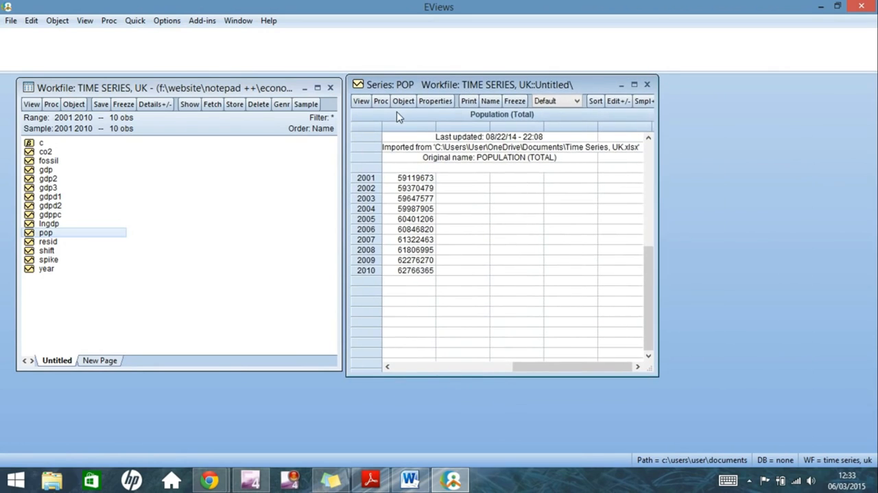
{"action": "left_click", "coordinate": [361, 101]}
{"action": "left_click", "coordinate": [364, 129]}
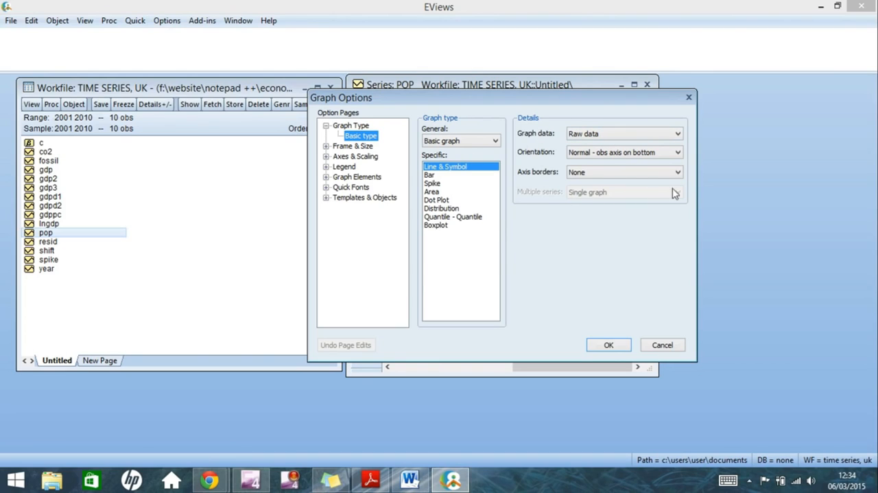
Examine the available graph data, orientation, axis border and data scaling options for the population graph
{"action": "left_click", "coordinate": [677, 134]}
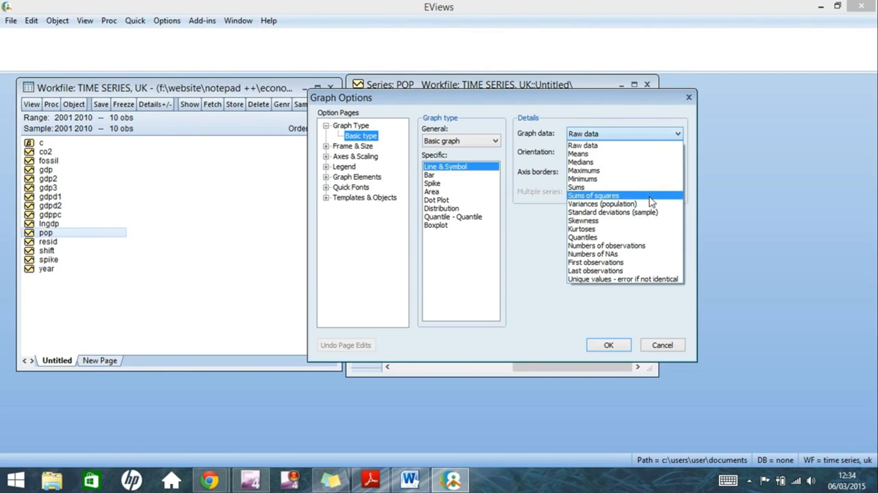
{"action": "left_click", "coordinate": [677, 133]}
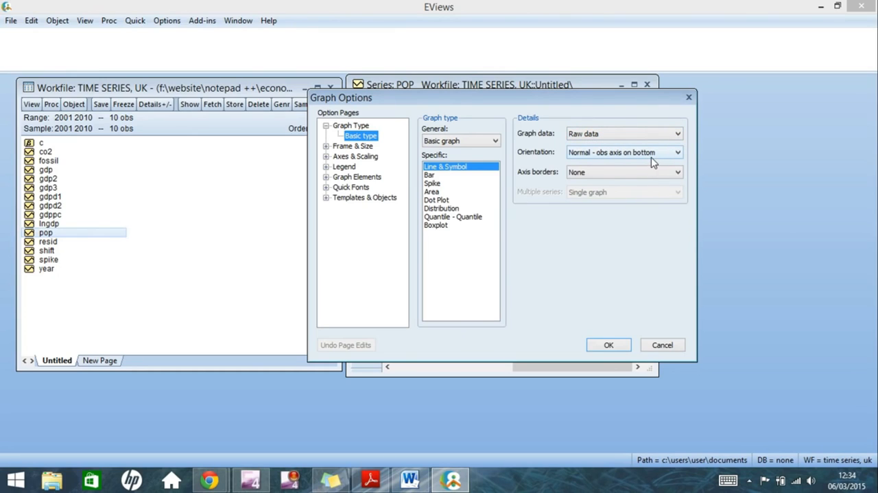
{"action": "left_click", "coordinate": [613, 155]}
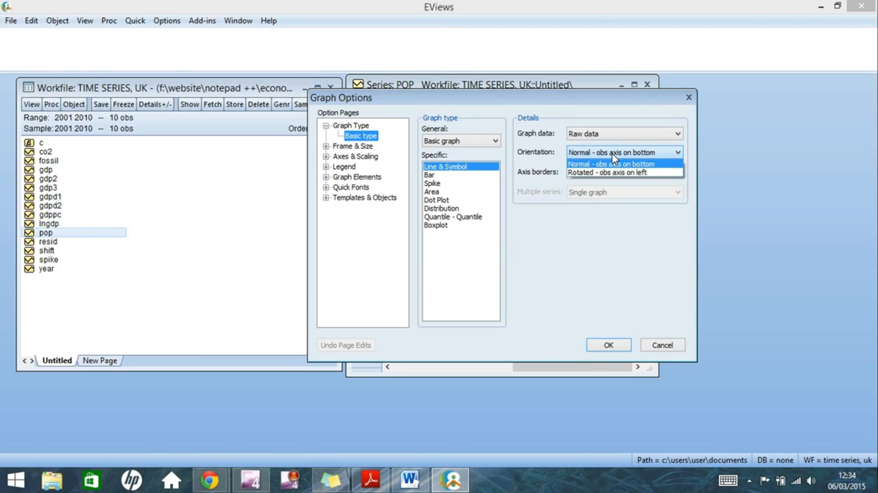
{"action": "left_click", "coordinate": [662, 154]}
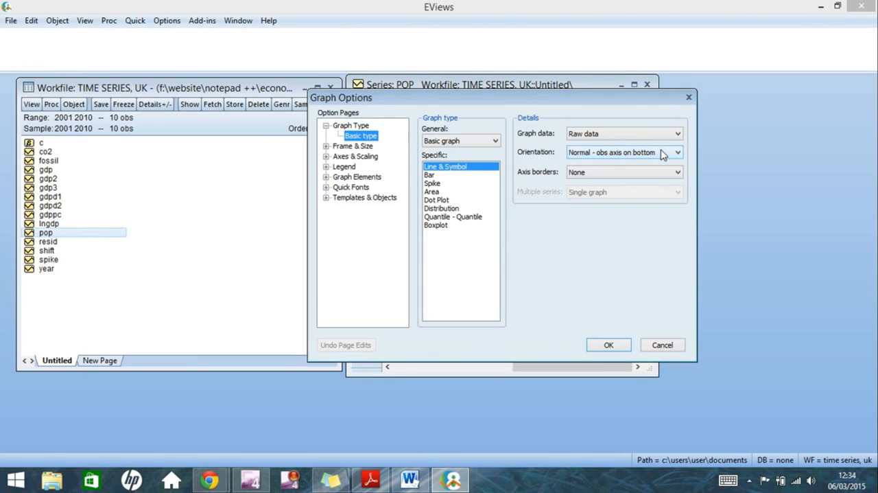
{"action": "left_click", "coordinate": [653, 172]}
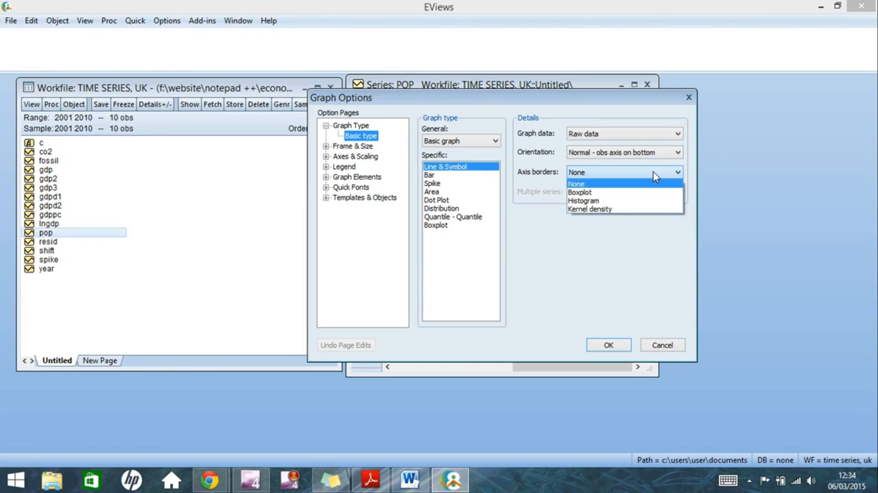
{"action": "left_click", "coordinate": [653, 170]}
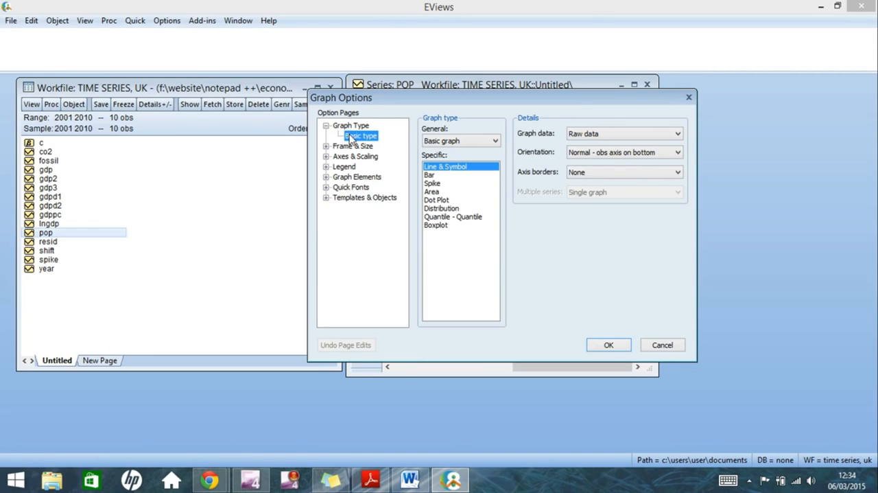
{"action": "left_click", "coordinate": [354, 158]}
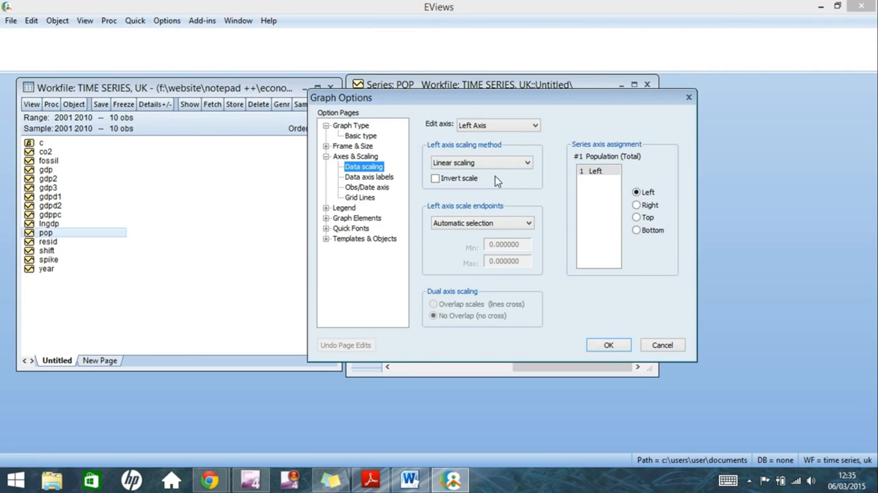
{"action": "double_click", "coordinate": [357, 127]}
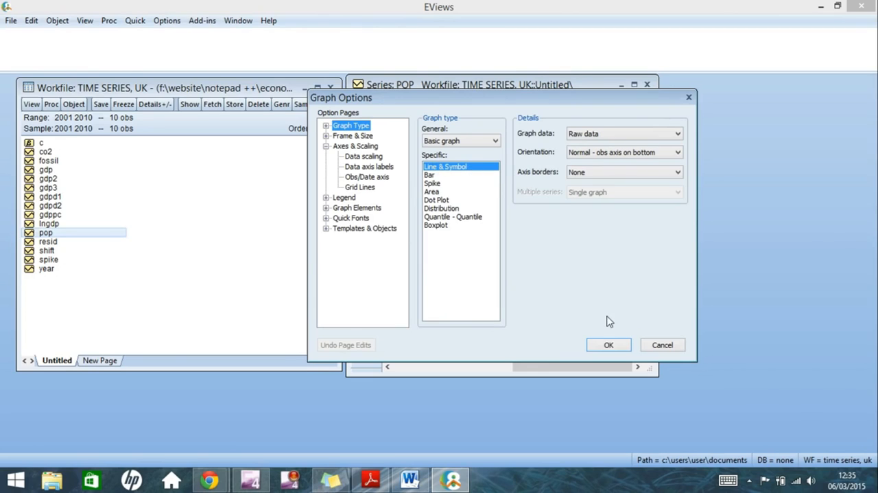
Plot the population raw data as a basic Line & Symbol graph and copy it to the clipboard
{"action": "left_click", "coordinate": [609, 345]}
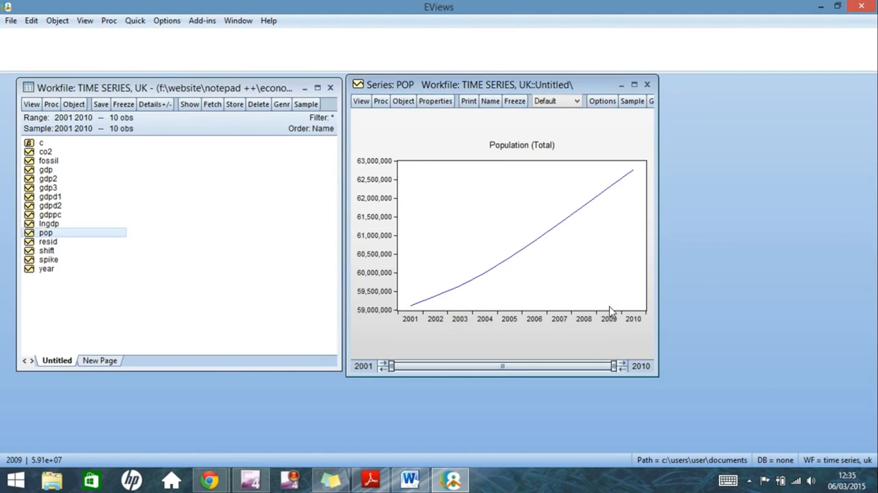
{"action": "right_click", "coordinate": [601, 253]}
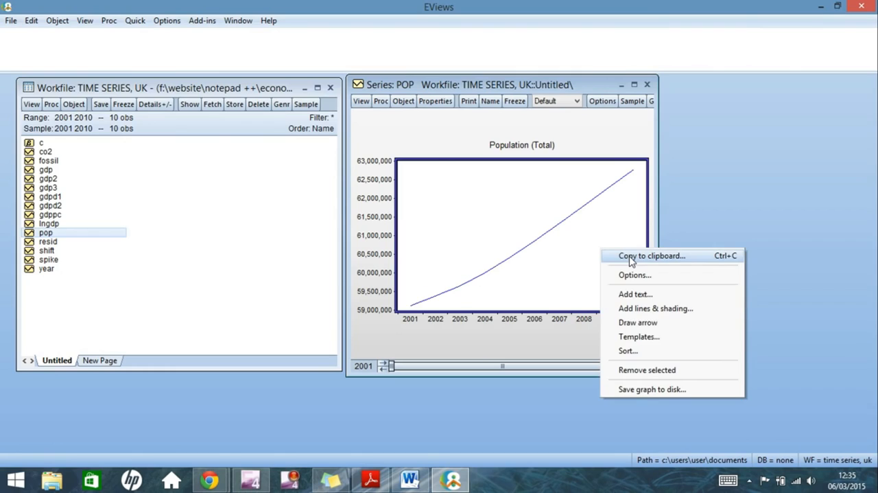
{"action": "left_click", "coordinate": [630, 258]}
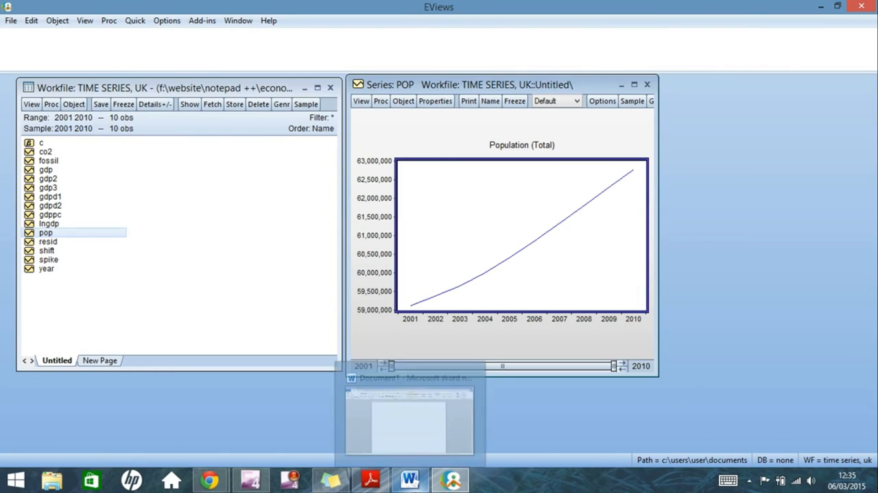
Switch to Microsoft Word, paste the population graph into the blank document and select it
{"action": "left_click", "coordinate": [411, 479]}
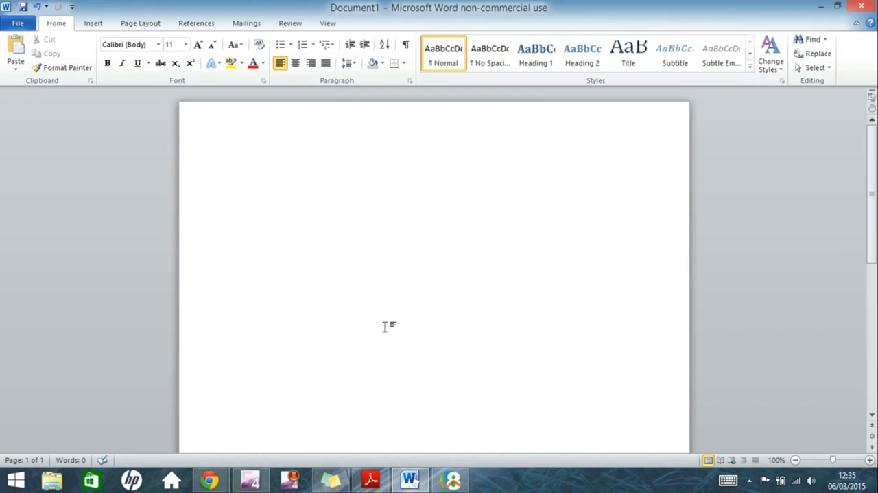
{"action": "key", "text": "ctrl+v"}
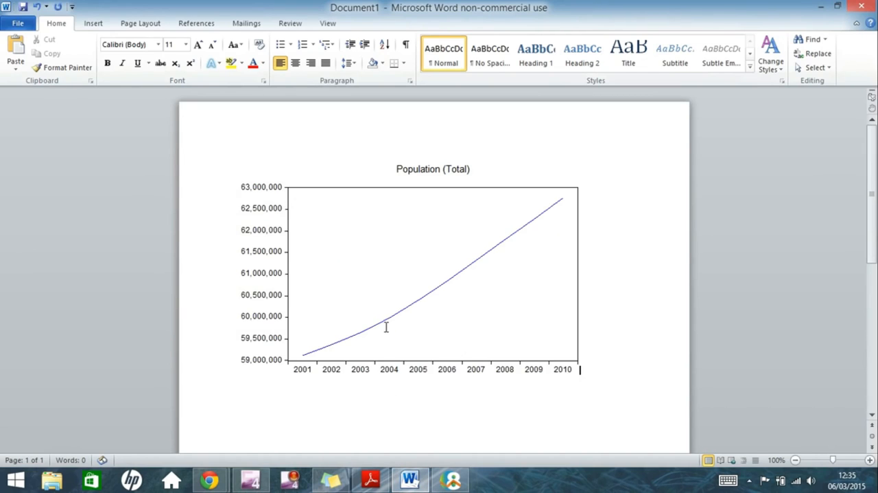
{"action": "left_click", "coordinate": [540, 243]}
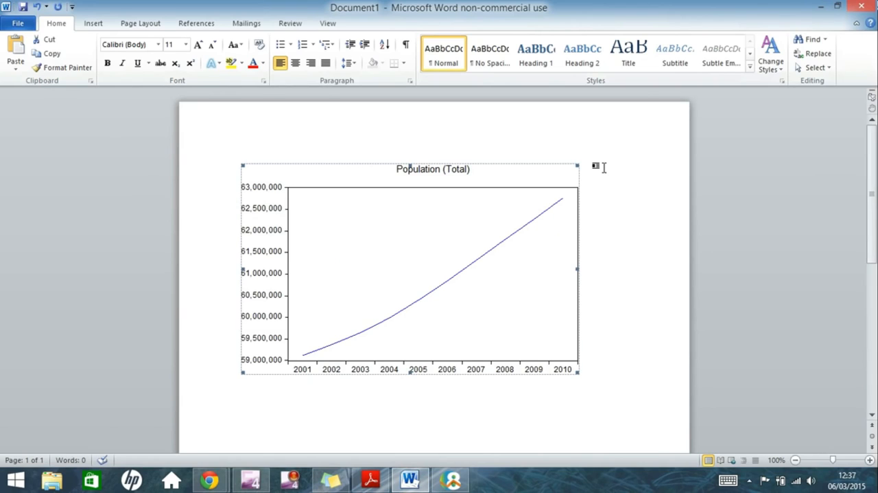
Switch back to EViews, close the pop graph, then reopen the pop series to check its view and close it
{"action": "left_click", "coordinate": [452, 479]}
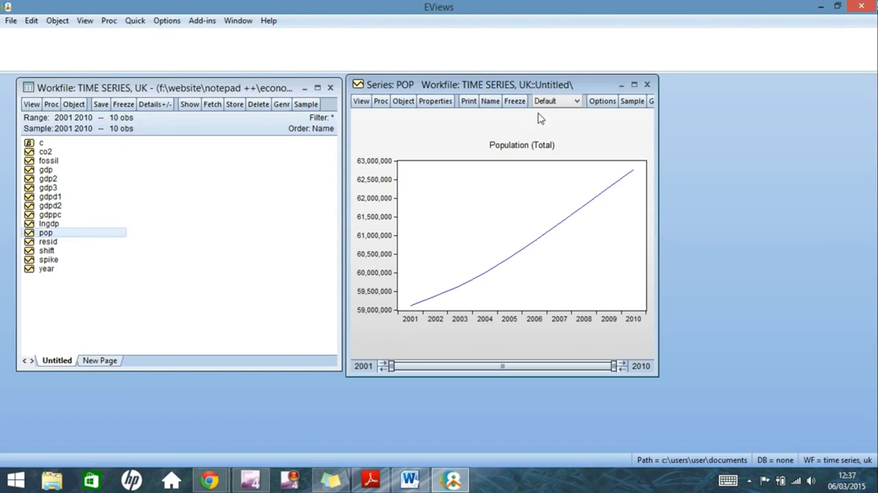
{"action": "left_click", "coordinate": [647, 85]}
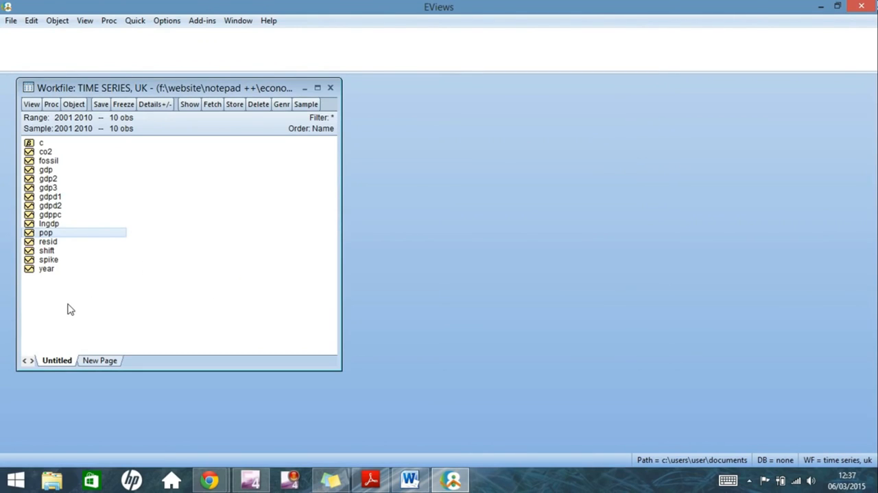
{"action": "mouse_move", "coordinate": [79, 237]}
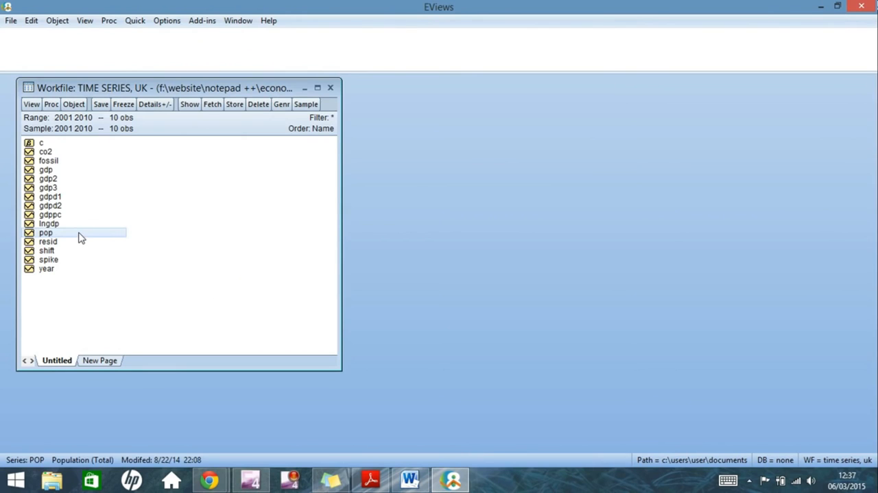
{"action": "double_click", "coordinate": [79, 237]}
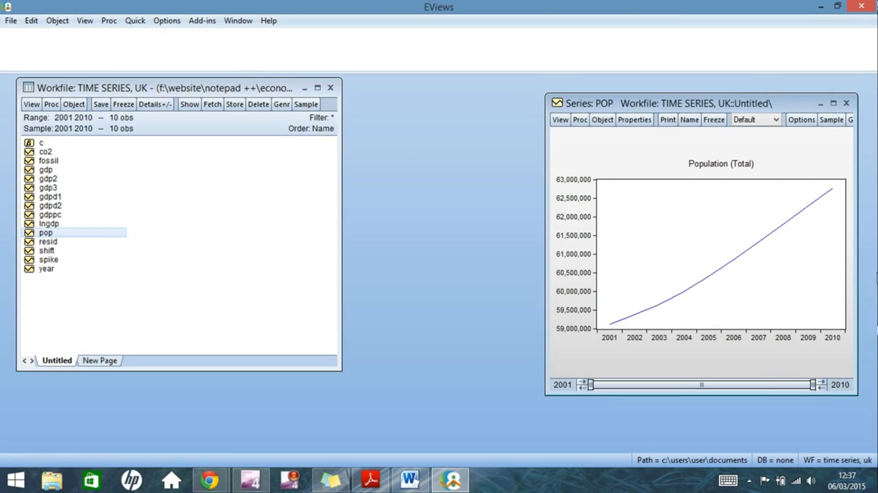
{"action": "left_click", "coordinate": [848, 103]}
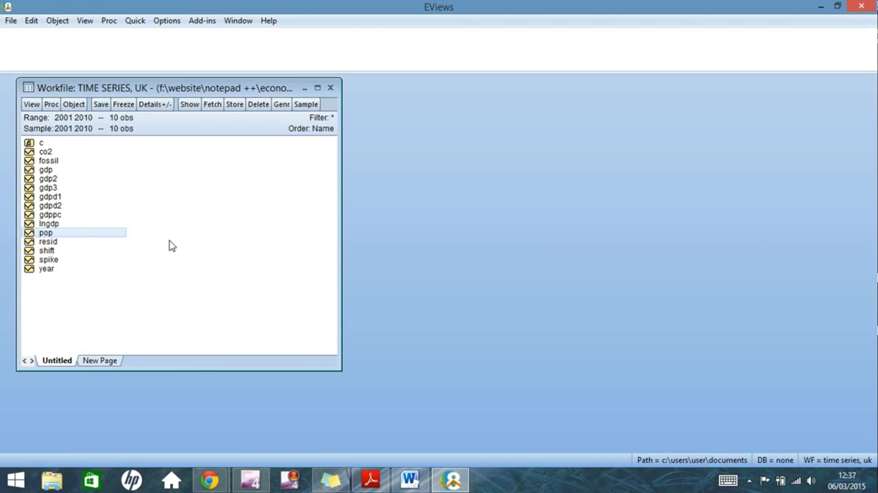
Open the pop and fossil series together as a group and place its window beside the workfile
{"action": "left_click", "coordinate": [61, 161], "text": "ctrl"}
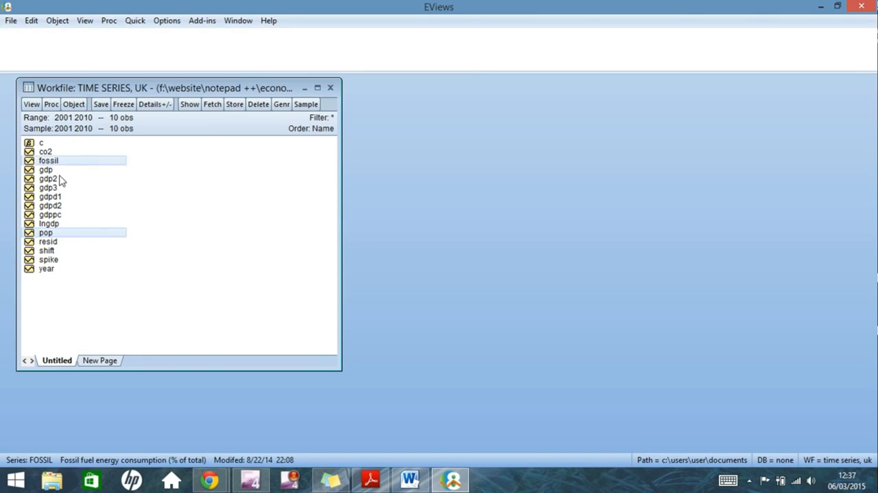
{"action": "left_click", "coordinate": [59, 179], "text": "ctrl"}
{"action": "left_click", "coordinate": [62, 198], "text": "ctrl"}
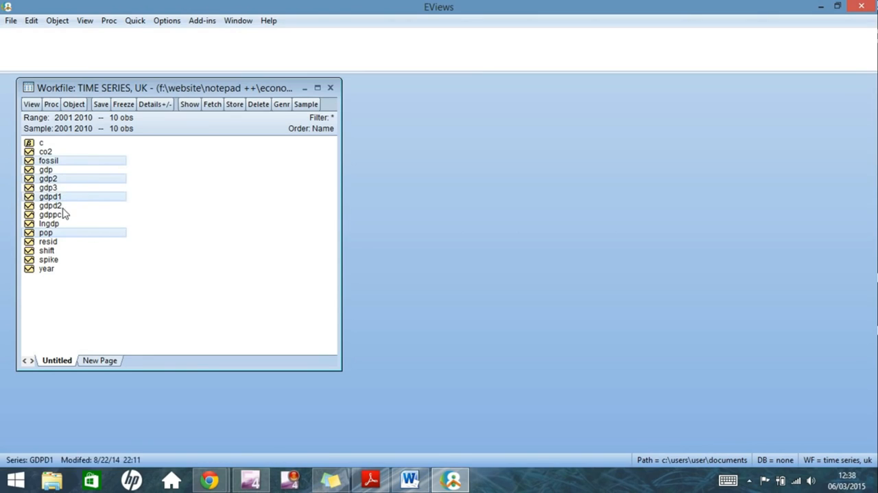
{"action": "left_click", "coordinate": [61, 207], "text": "ctrl"}
{"action": "left_click", "coordinate": [68, 208], "text": "ctrl"}
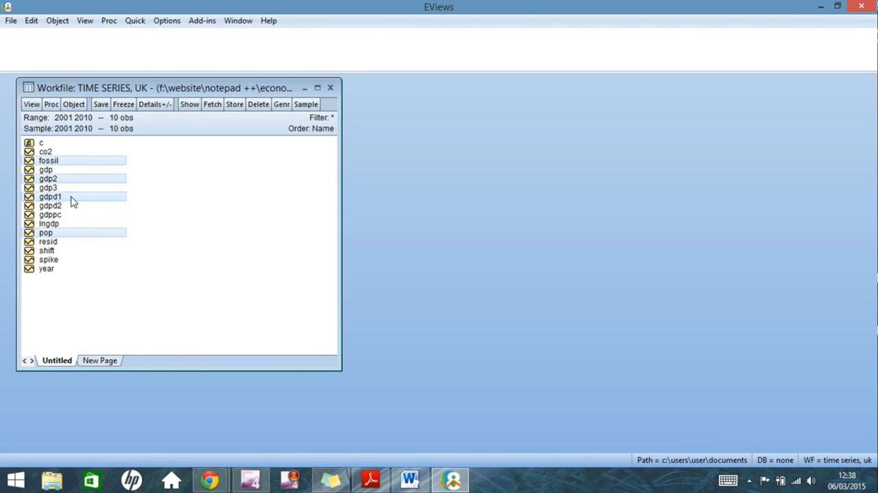
{"action": "left_click", "coordinate": [70, 197], "text": "ctrl"}
{"action": "left_click", "coordinate": [78, 180], "text": "ctrl"}
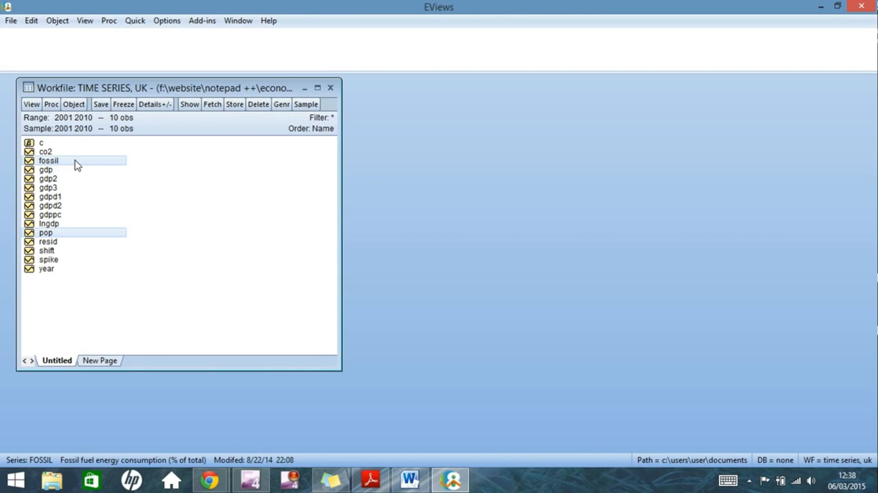
{"action": "right_click", "coordinate": [76, 163]}
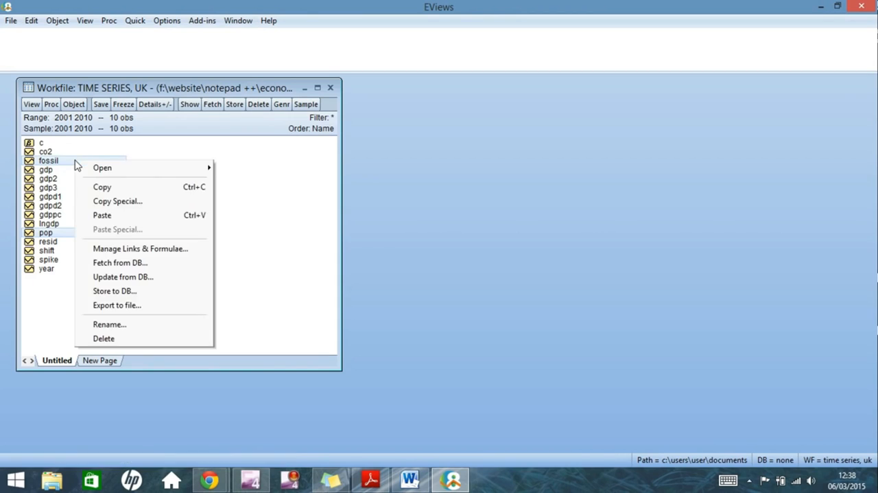
{"action": "mouse_move", "coordinate": [93, 169]}
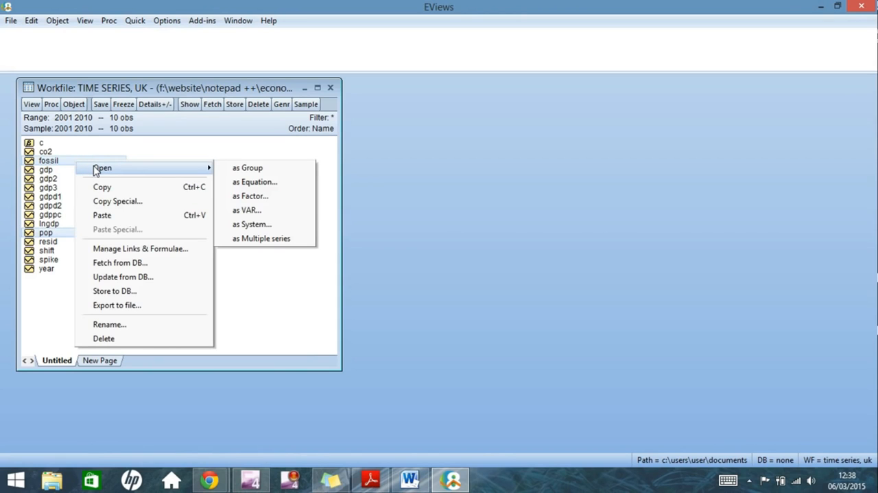
{"action": "left_click", "coordinate": [238, 172]}
{"action": "left_click_drag", "start_coordinate": [107, 121], "coordinate": [456, 87]}
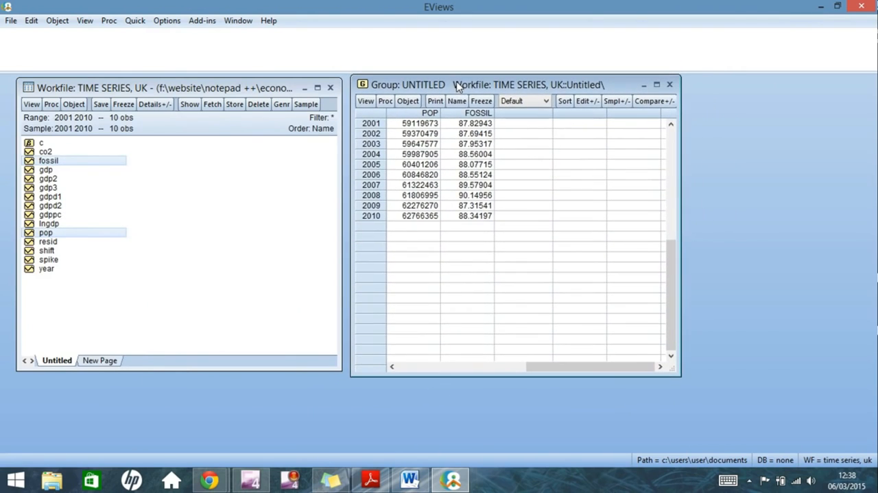
Plot the group's raw data as a basic Line & Symbol graph with both series in a single graph
{"action": "left_click", "coordinate": [366, 100]}
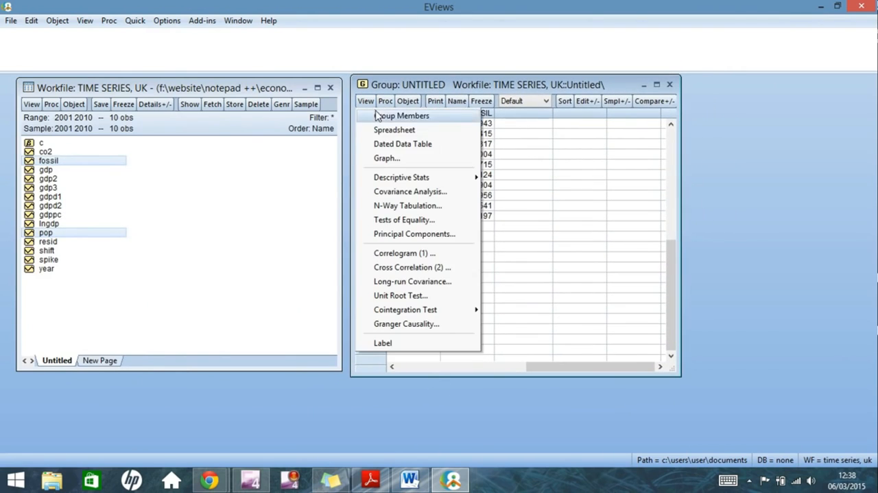
{"action": "left_click", "coordinate": [378, 155]}
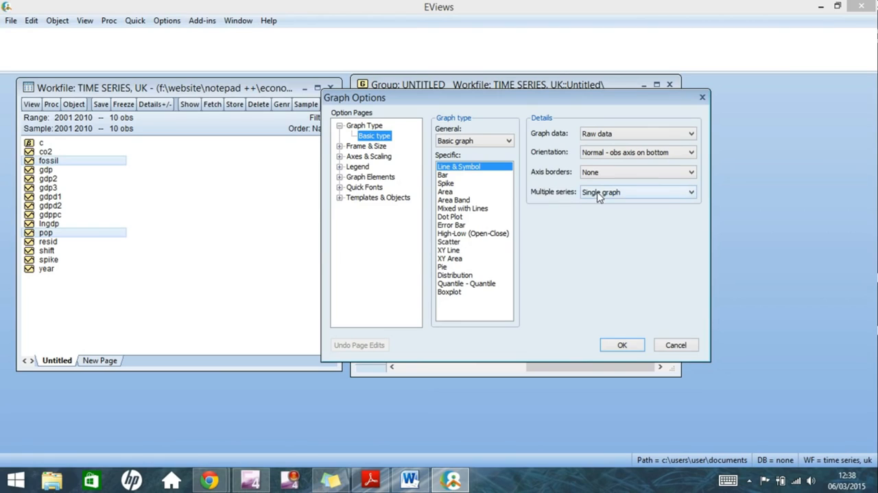
{"action": "left_click", "coordinate": [692, 193]}
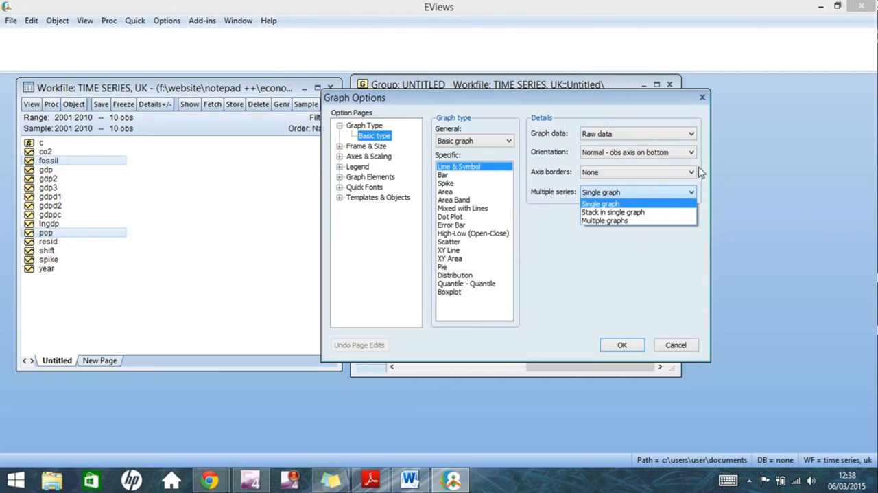
{"action": "left_click", "coordinate": [667, 205]}
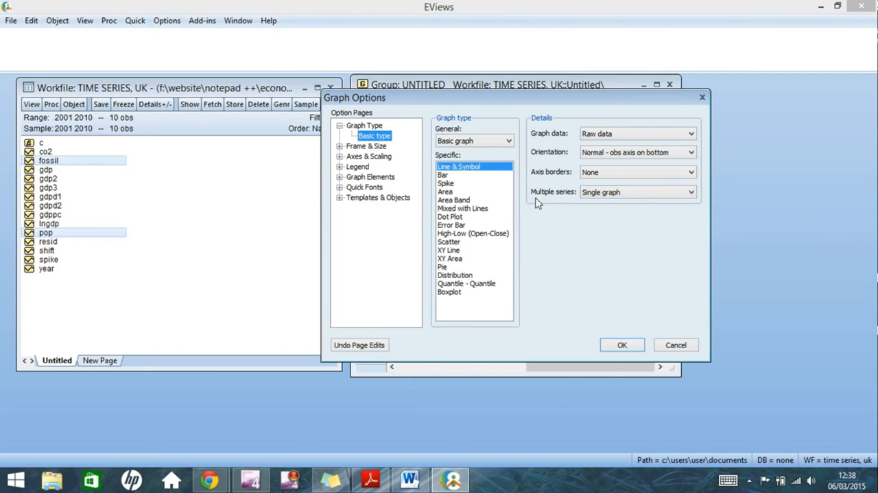
{"action": "left_click", "coordinate": [613, 345]}
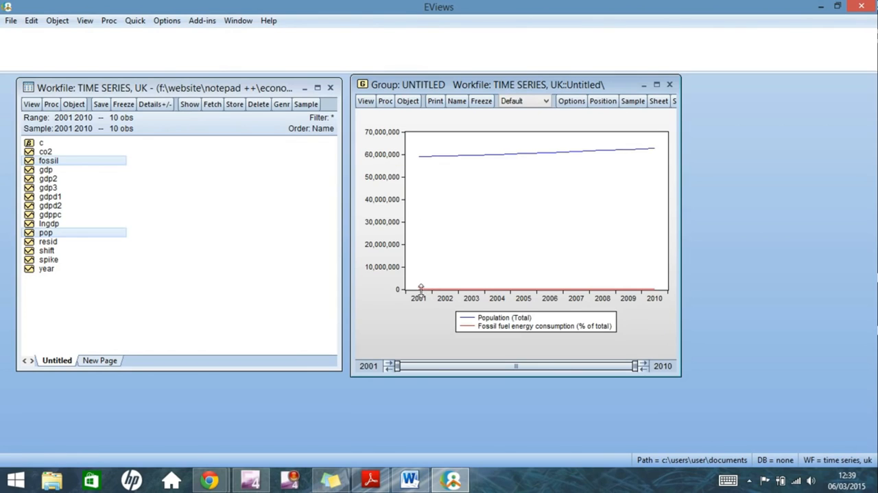
{"action": "mouse_move", "coordinate": [422, 290]}
{"action": "mouse_move", "coordinate": [493, 291]}
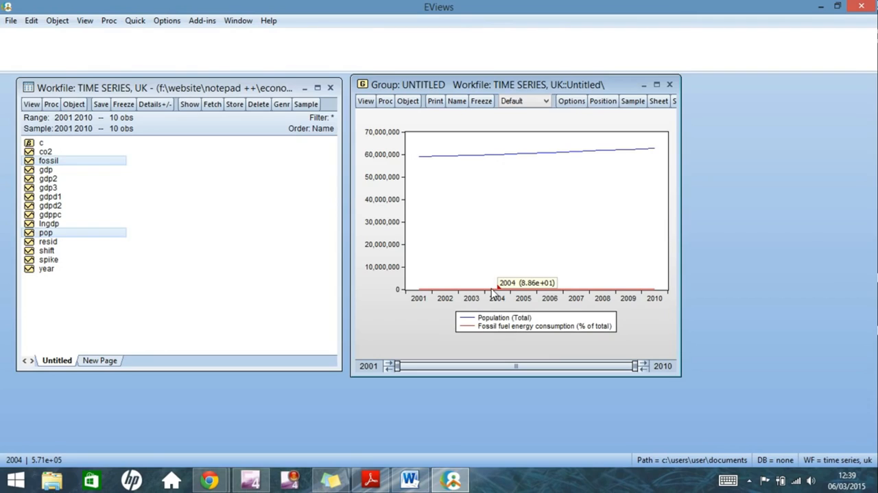
Assign the fossil fuel energy consumption series to the right axis, keeping the population series on the left axis
{"action": "left_click", "coordinate": [367, 103]}
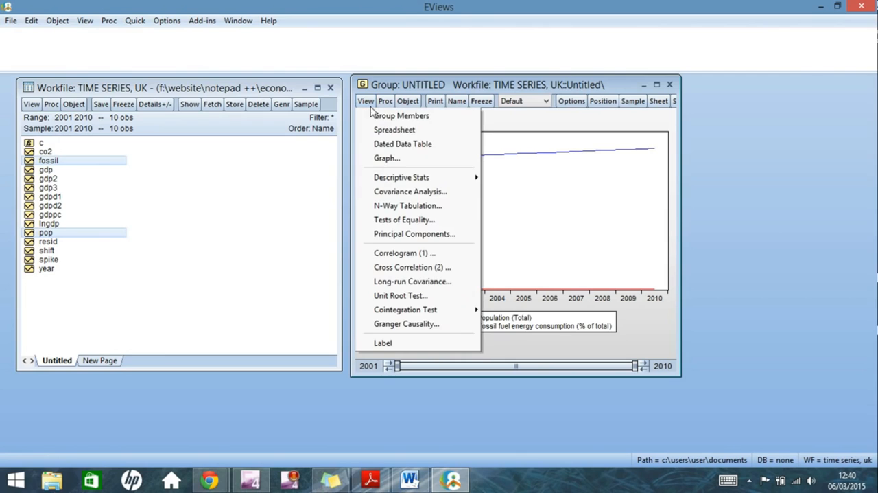
{"action": "left_click", "coordinate": [371, 158]}
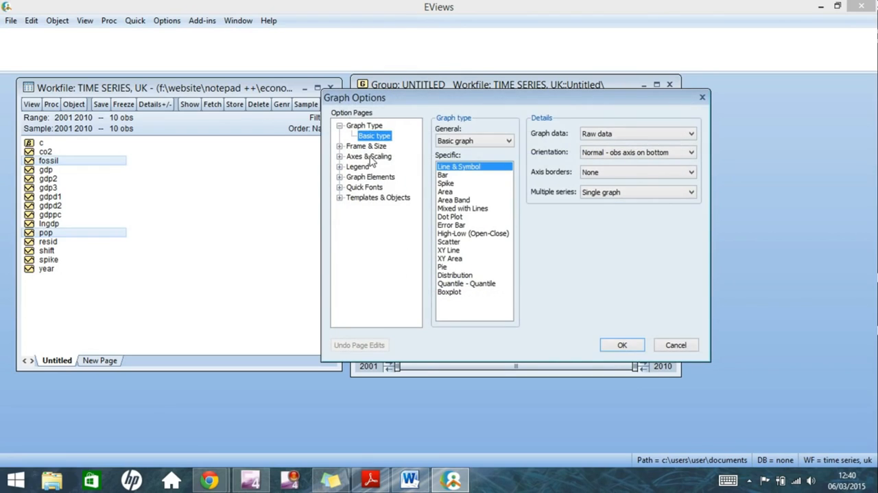
{"action": "left_click", "coordinate": [369, 157]}
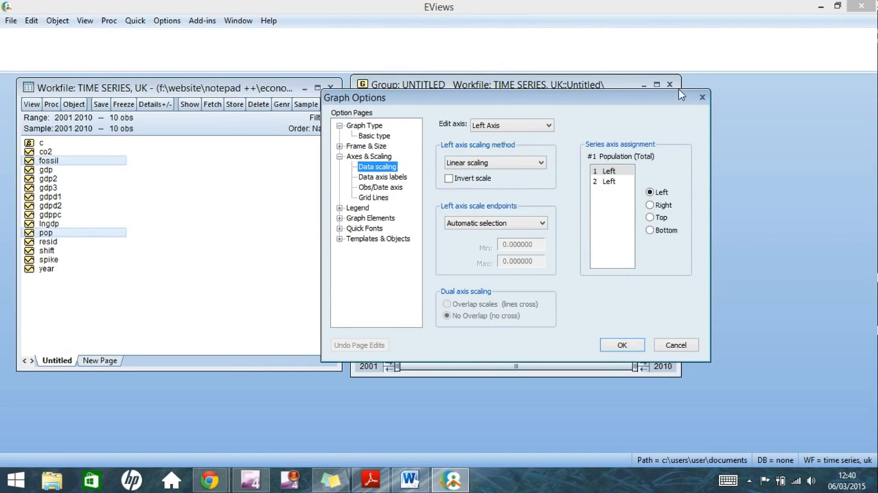
{"action": "left_click", "coordinate": [397, 164]}
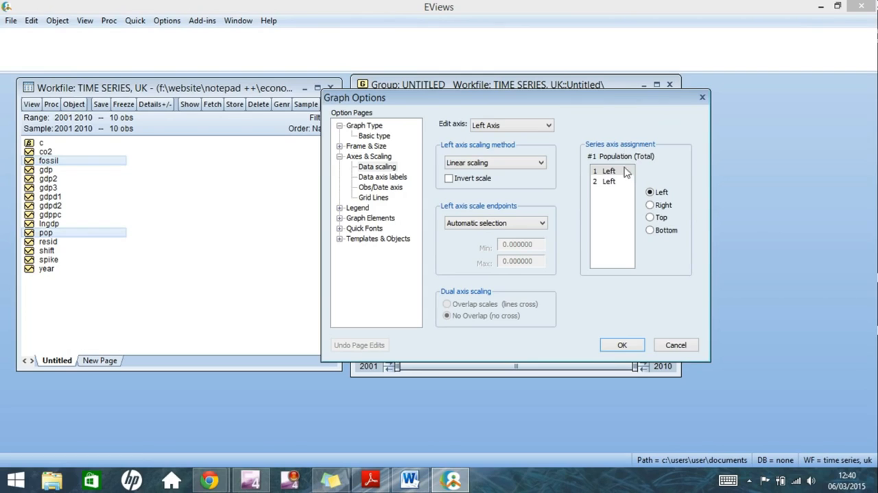
{"action": "left_click", "coordinate": [610, 181]}
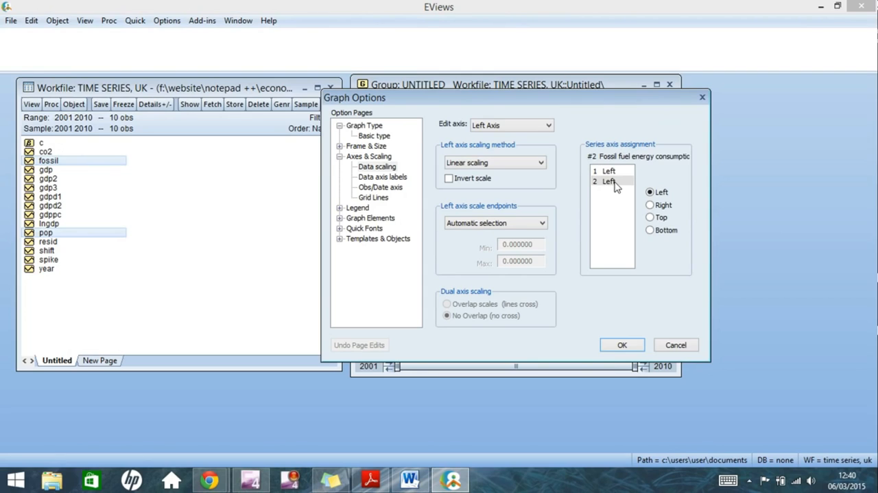
{"action": "left_click", "coordinate": [650, 206]}
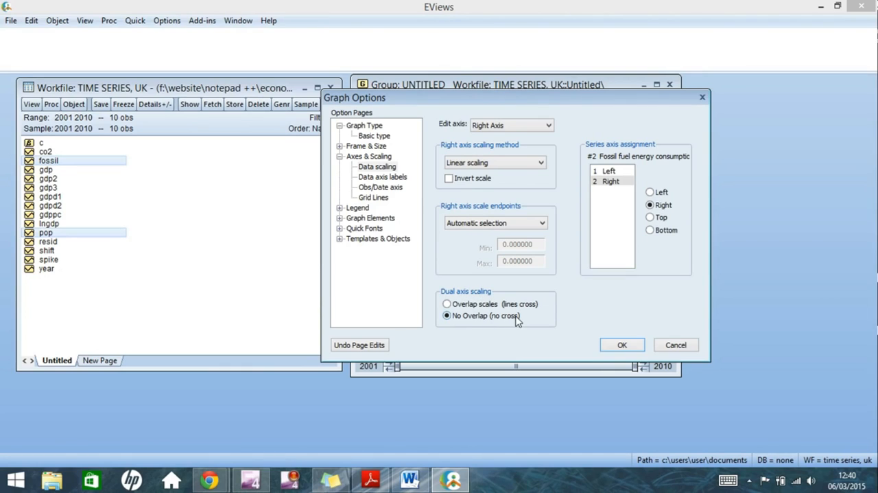
{"action": "left_click", "coordinate": [620, 345]}
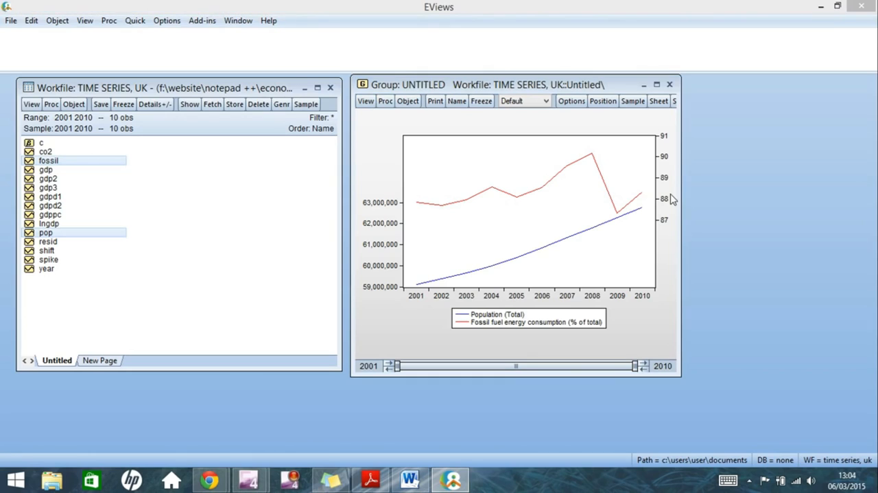
Set the line graph's dual axis scaling to Overlap scales (lines cross)
{"action": "left_click", "coordinate": [364, 102]}
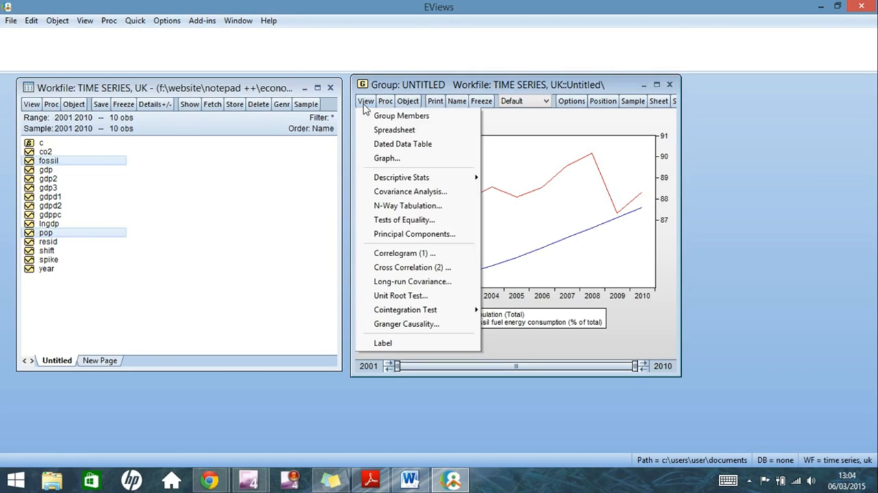
{"action": "left_click", "coordinate": [387, 157]}
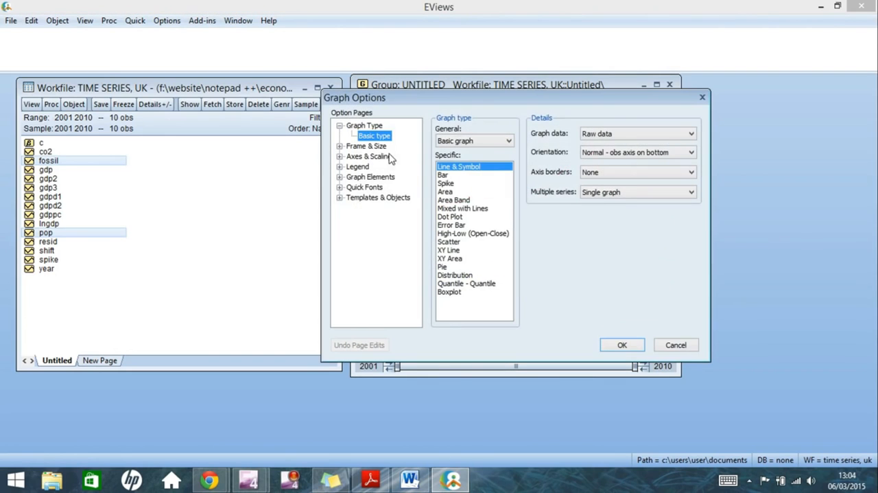
{"action": "left_click", "coordinate": [384, 158]}
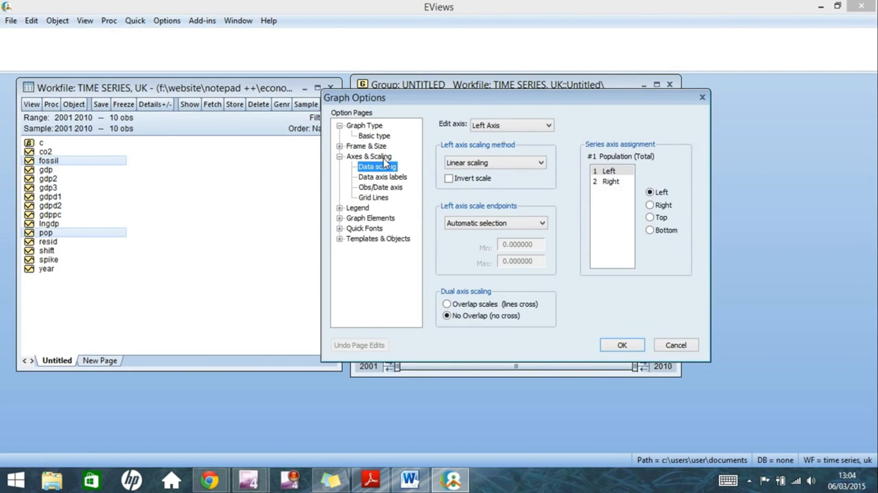
{"action": "left_click", "coordinate": [491, 306]}
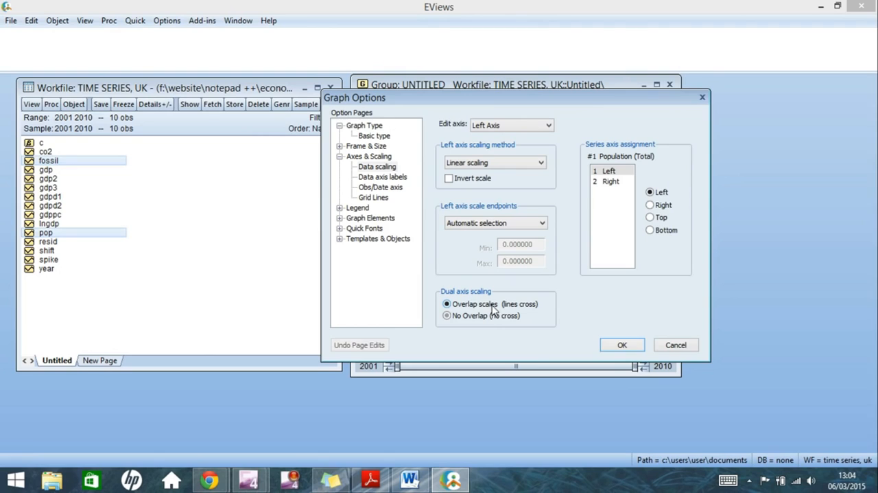
{"action": "left_click", "coordinate": [624, 345]}
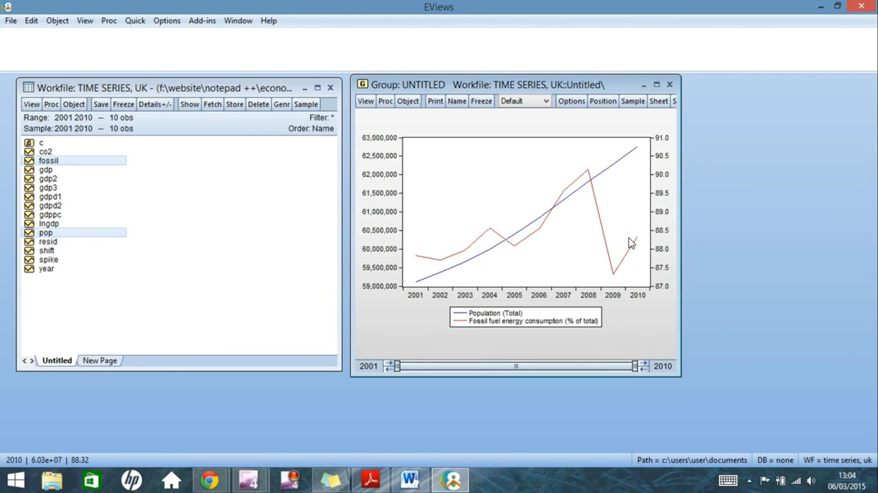
{"action": "mouse_move", "coordinate": [630, 243]}
Change the group's graph type to a basic Scatter plot of population and fossil fuel energy consumption
{"action": "left_click", "coordinate": [366, 101]}
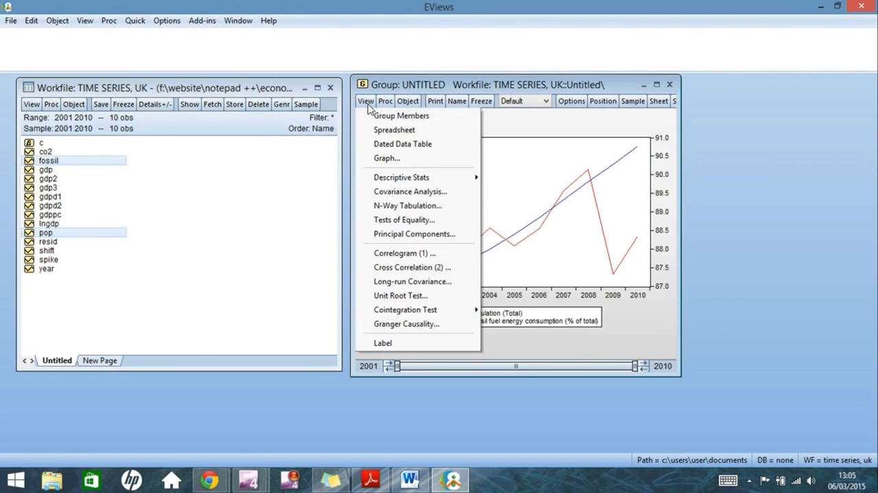
{"action": "left_click", "coordinate": [393, 158]}
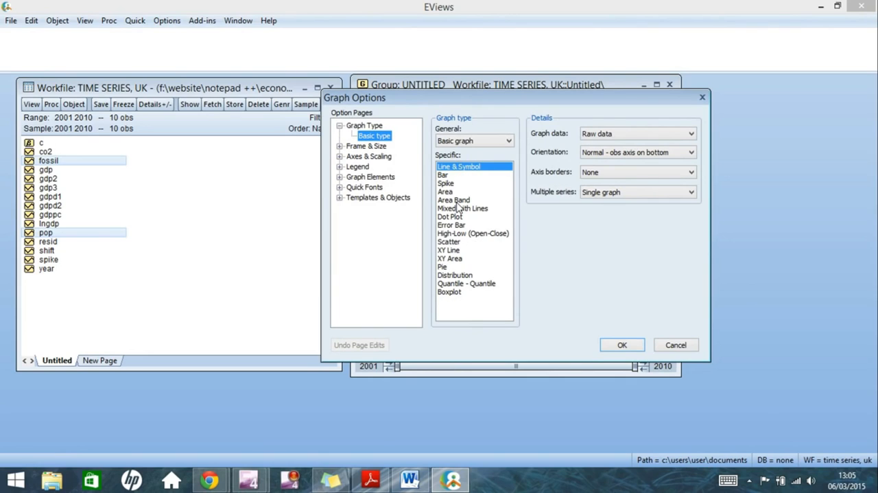
{"action": "left_click", "coordinate": [452, 242]}
{"action": "left_click", "coordinate": [620, 345]}
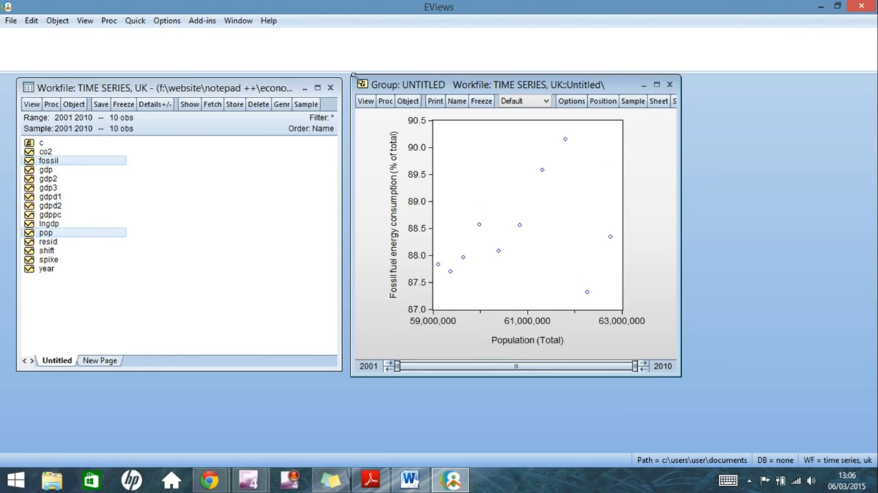
Assign the fossil fuel energy consumption series to the bottom axis of the scatter plot, swapping it with population
{"action": "left_click", "coordinate": [366, 103]}
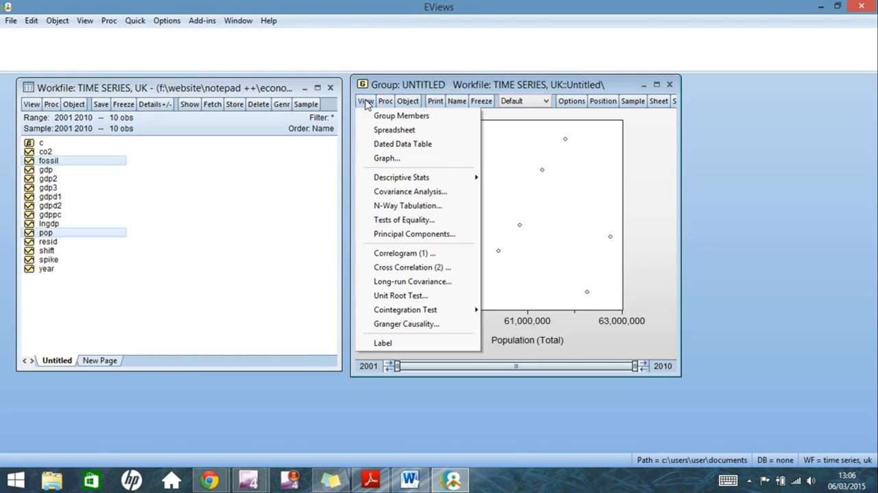
{"action": "left_click", "coordinate": [386, 157]}
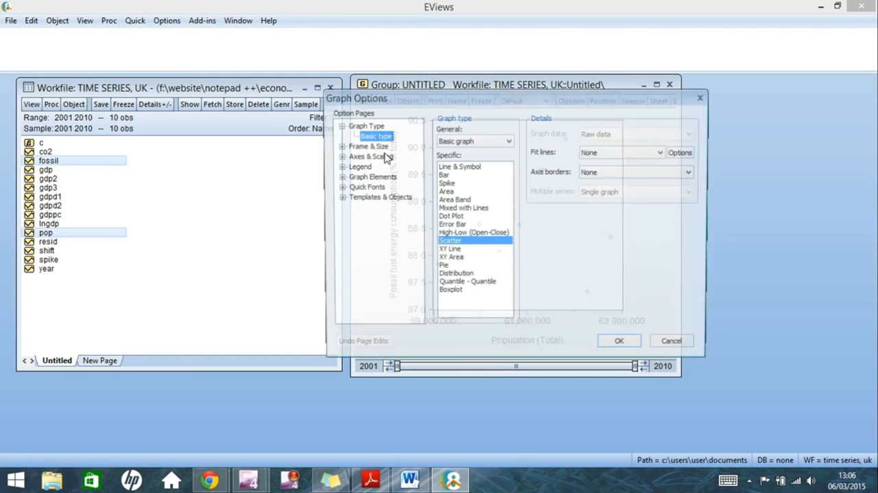
{"action": "left_click", "coordinate": [371, 156]}
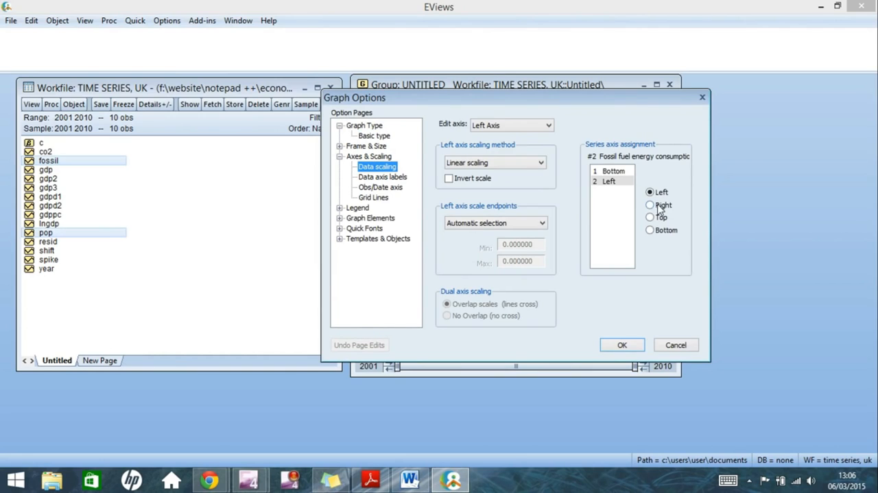
{"action": "left_click", "coordinate": [650, 230]}
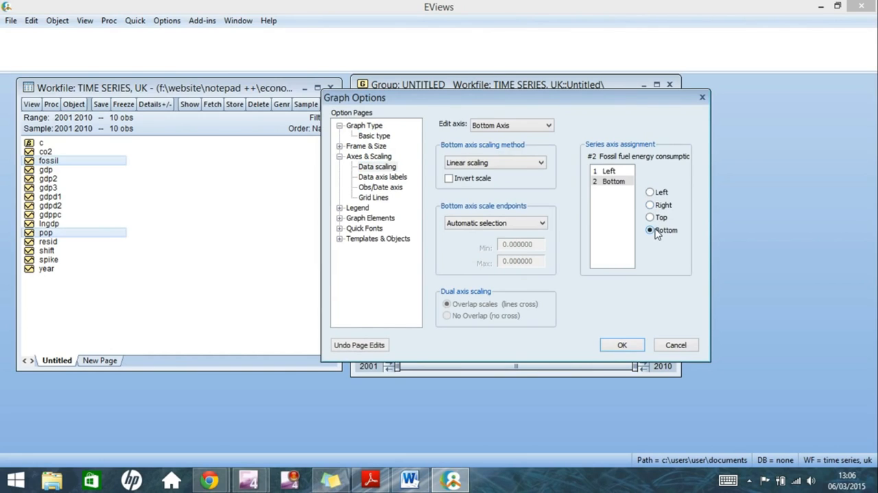
{"action": "left_click", "coordinate": [621, 347]}
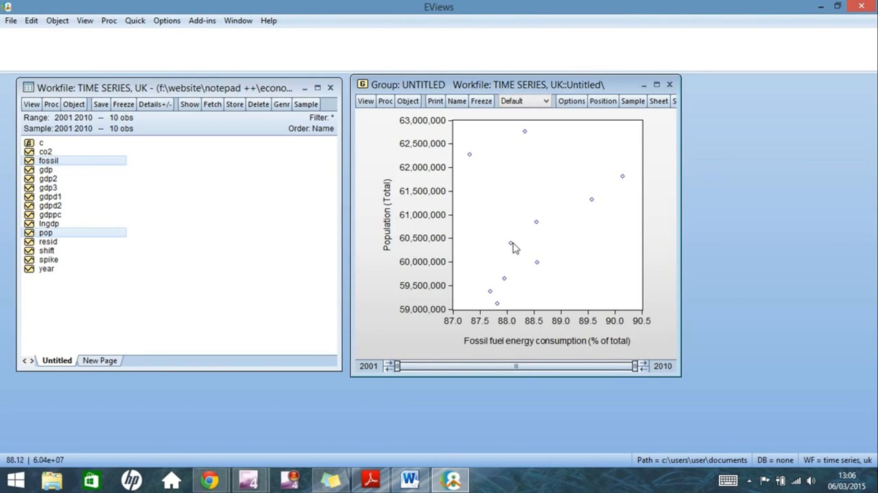
{"action": "mouse_move", "coordinate": [498, 305]}
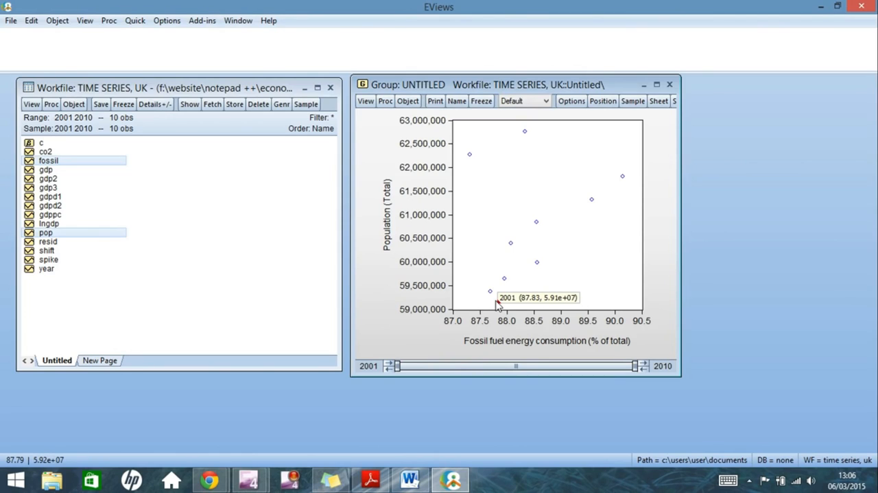
Add a Regression Line fit to the scatter plot of population and fossil fuel energy consumption
{"action": "left_click", "coordinate": [365, 101]}
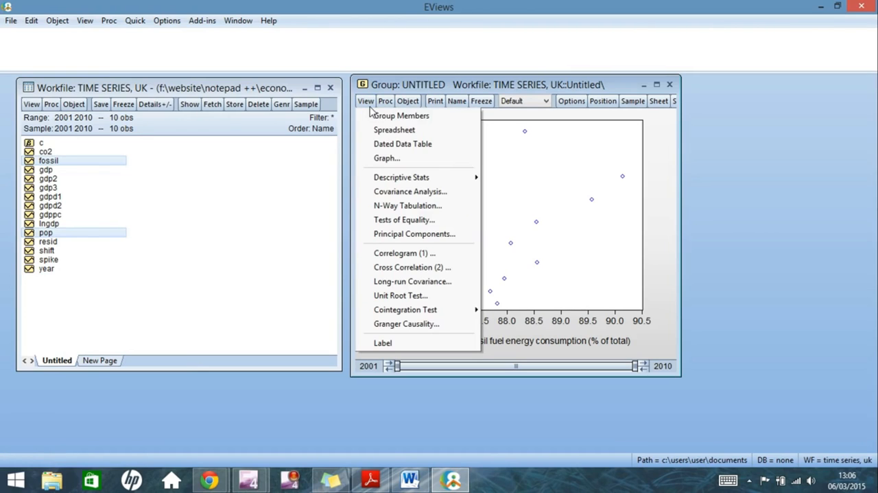
{"action": "left_click", "coordinate": [383, 158]}
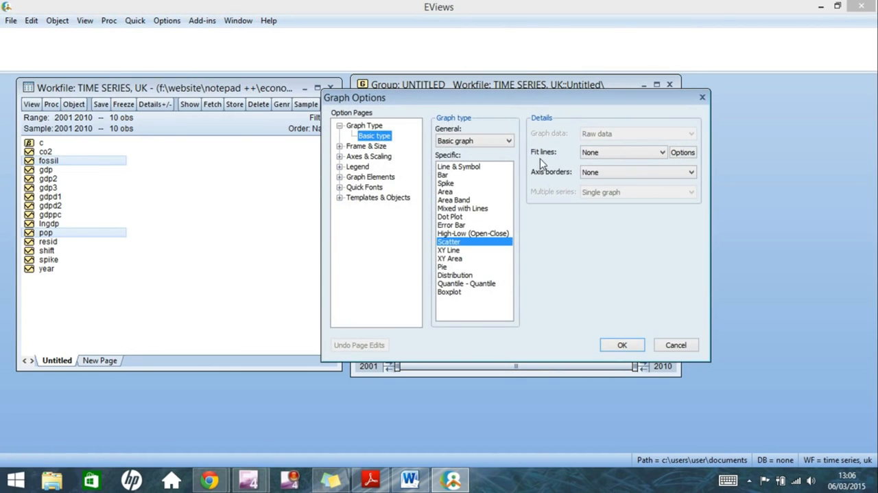
{"action": "left_click", "coordinate": [661, 154]}
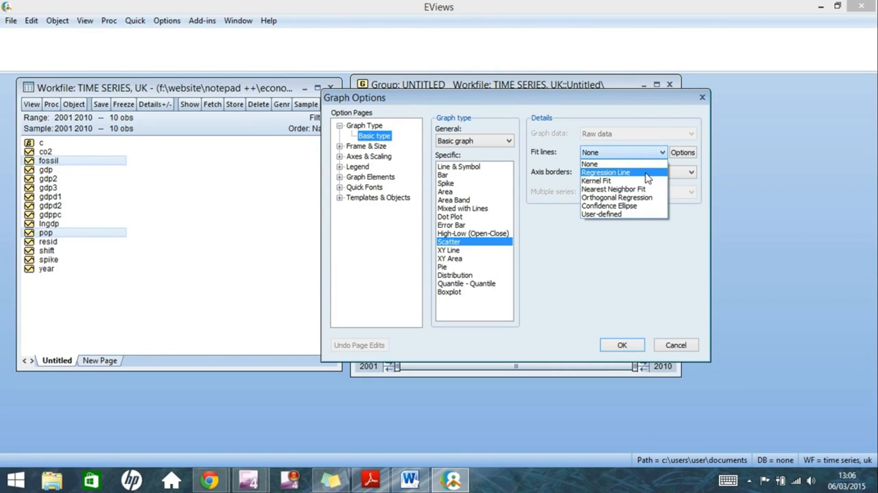
{"action": "left_click", "coordinate": [648, 178]}
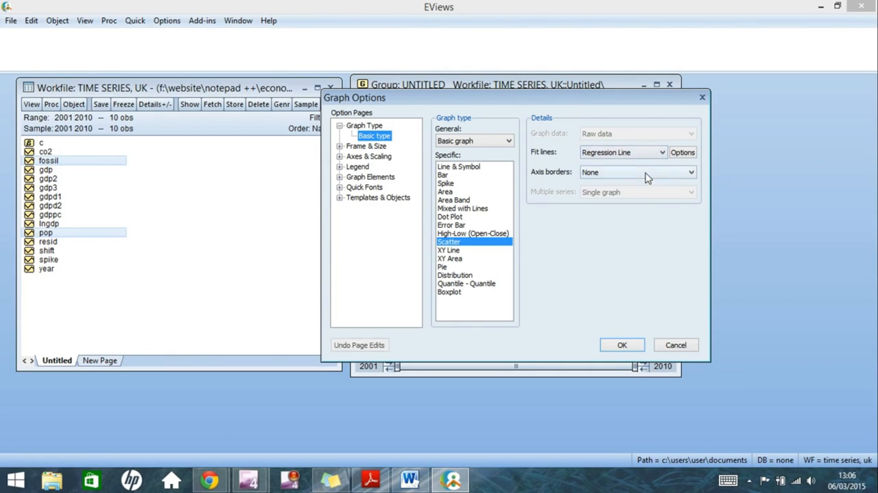
{"action": "left_click", "coordinate": [620, 345]}
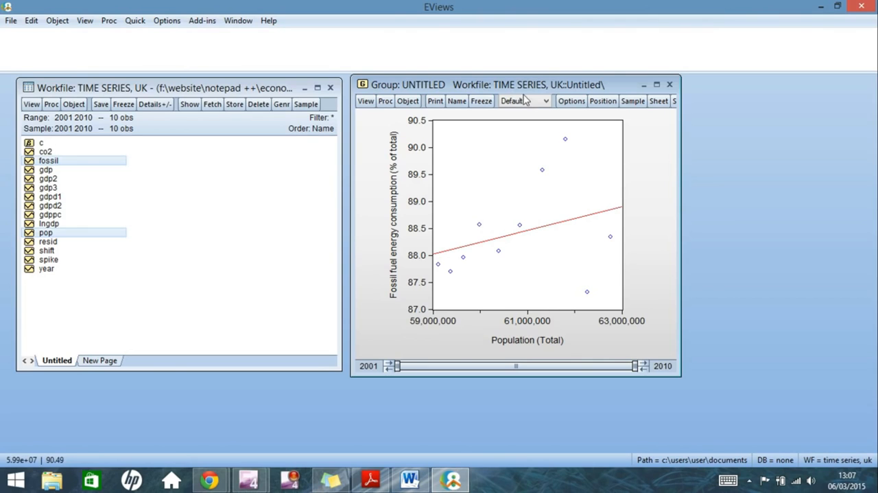
Close the untitled group, keeping it in the workfile under the name group01
{"action": "left_click", "coordinate": [669, 84]}
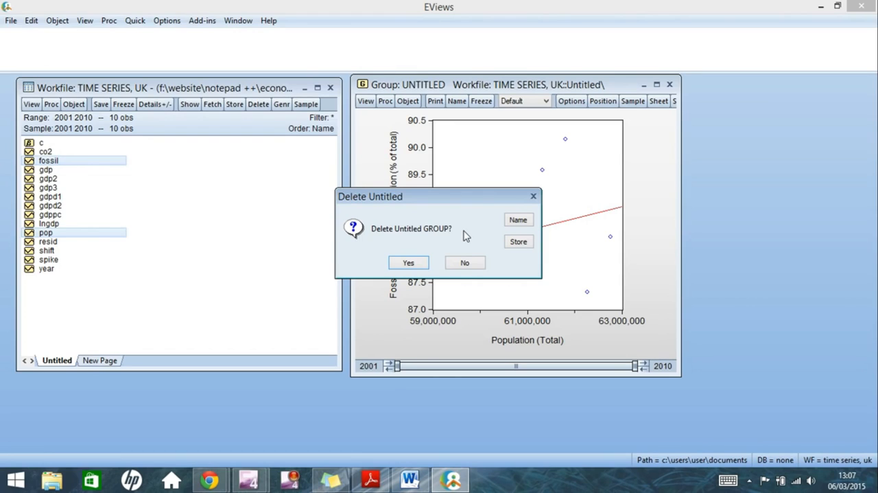
{"action": "left_click", "coordinate": [518, 221]}
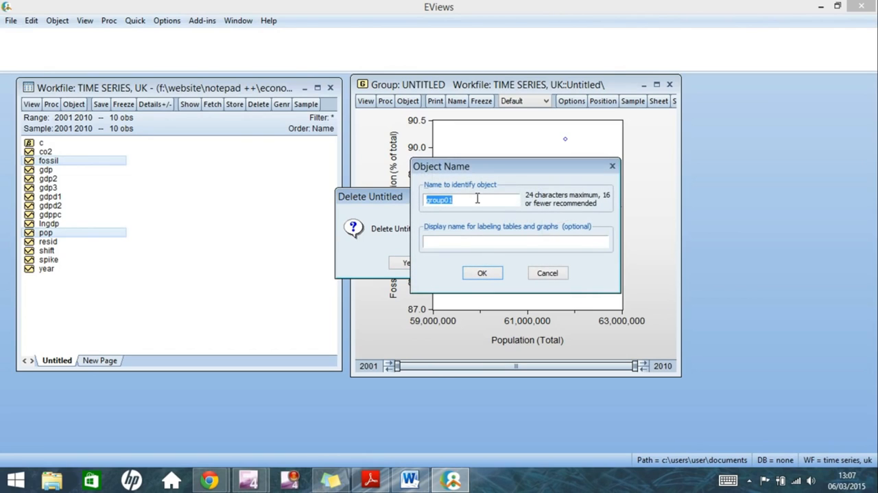
{"action": "left_click", "coordinate": [474, 275]}
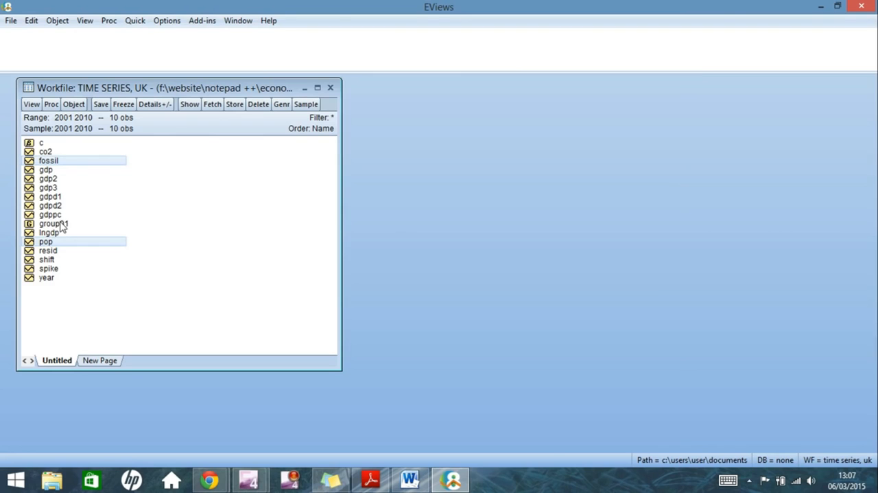
Reopen group01 from the workfile to check its saved scatter plot, and close it again
{"action": "left_click", "coordinate": [53, 224]}
{"action": "double_click", "coordinate": [60, 225]}
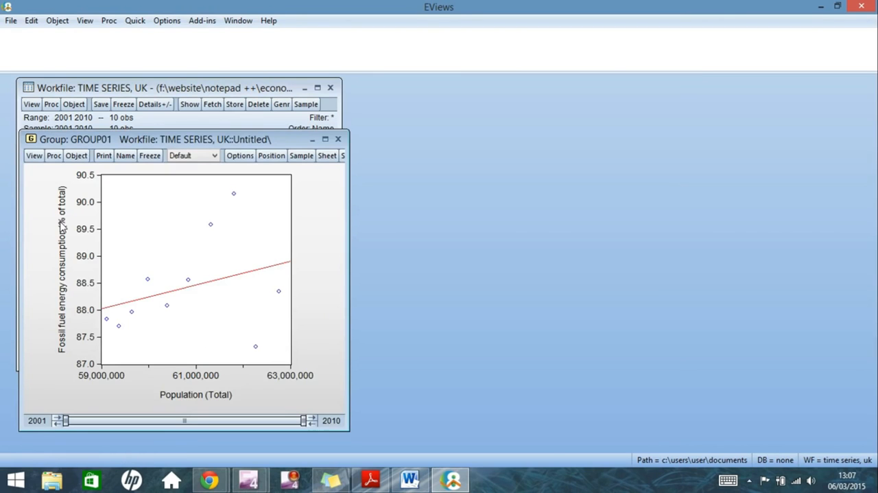
{"action": "left_click", "coordinate": [337, 138]}
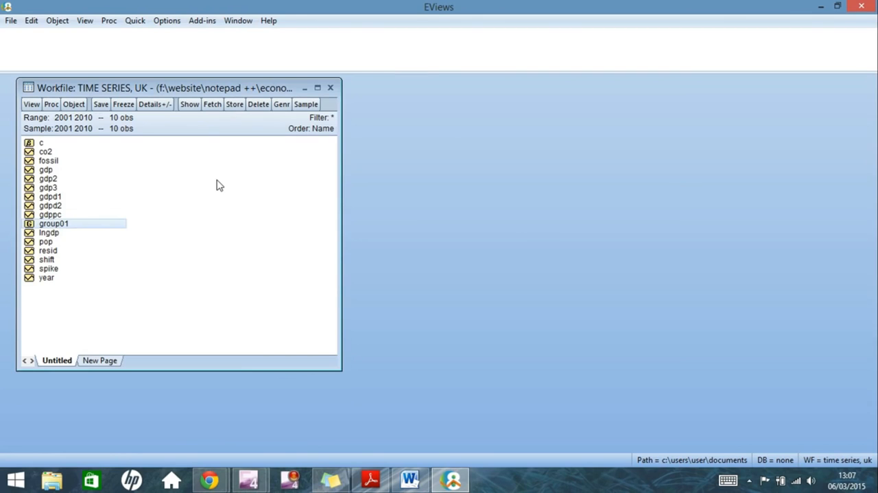
Open the pop, lngdp, fossil and co2 series together as a group, in that order, and place its window beside the workfile
{"action": "left_click", "coordinate": [288, 220]}
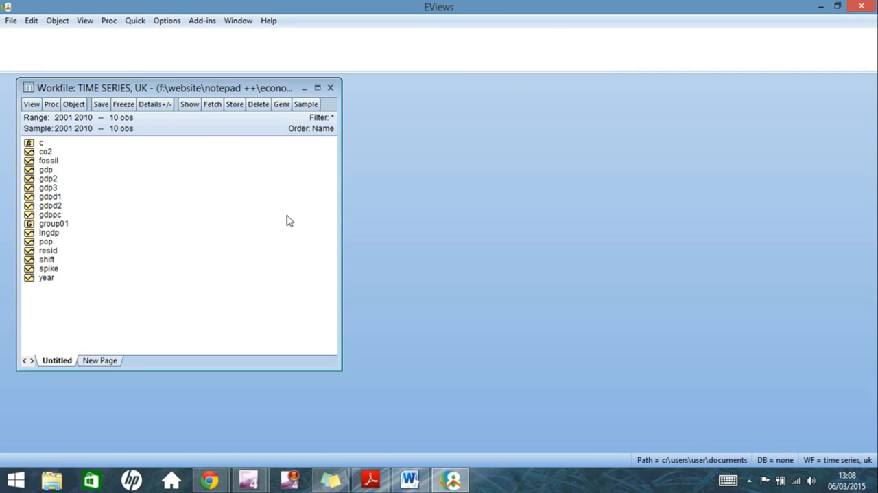
{"action": "left_click", "coordinate": [100, 247]}
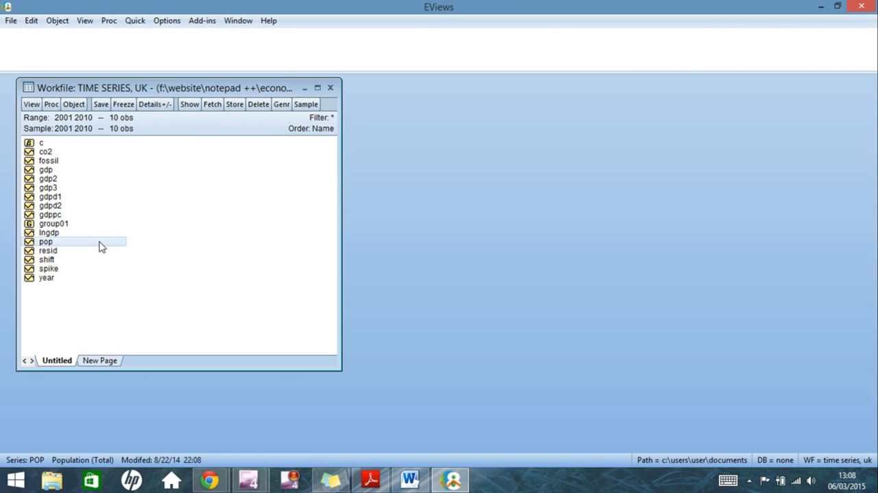
{"action": "left_click", "coordinate": [91, 234], "text": "ctrl"}
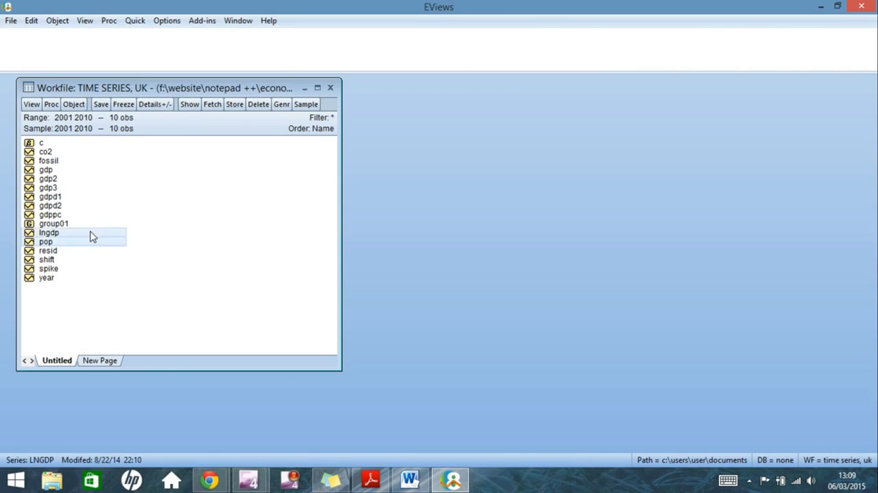
{"action": "left_click", "coordinate": [83, 162], "text": "ctrl"}
{"action": "left_click", "coordinate": [82, 153], "text": "ctrl"}
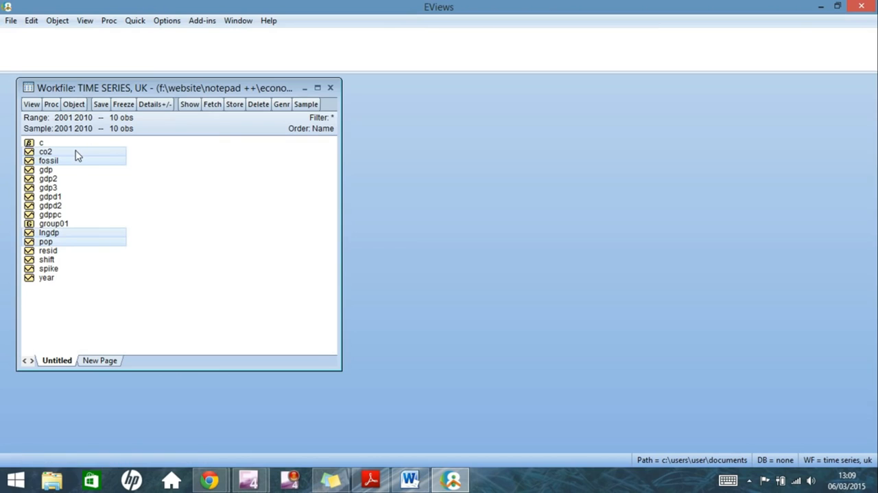
{"action": "right_click", "coordinate": [76, 156]}
{"action": "mouse_move", "coordinate": [106, 159]}
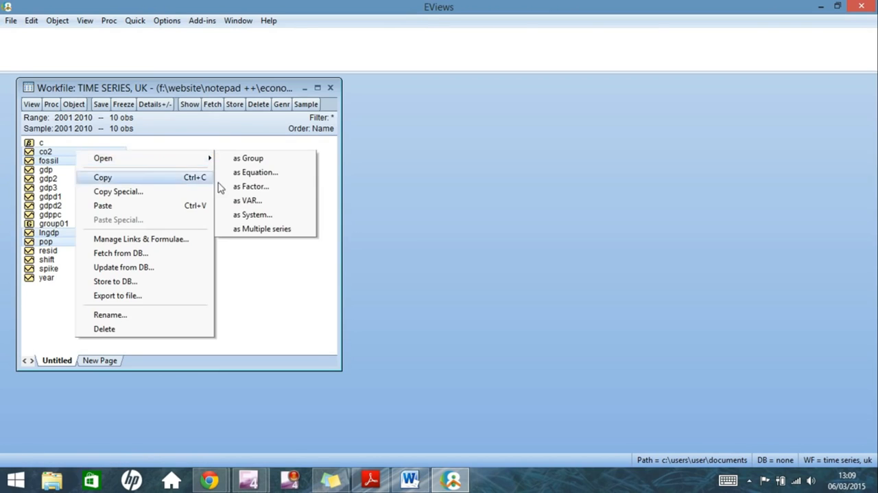
{"action": "left_click", "coordinate": [234, 160]}
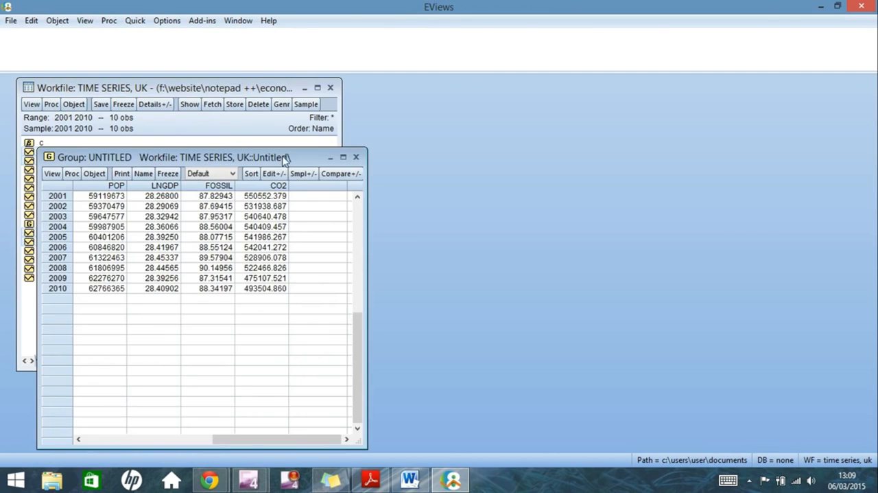
{"action": "left_click_drag", "start_coordinate": [284, 157], "coordinate": [591, 81]}
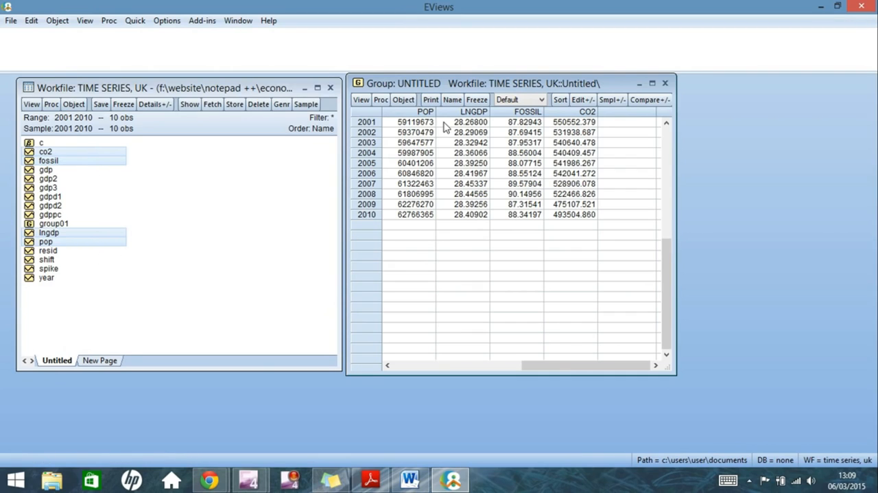
Plot the four-series group as a basic Line & Symbol graph with all series in a single graph
{"action": "left_click", "coordinate": [361, 100]}
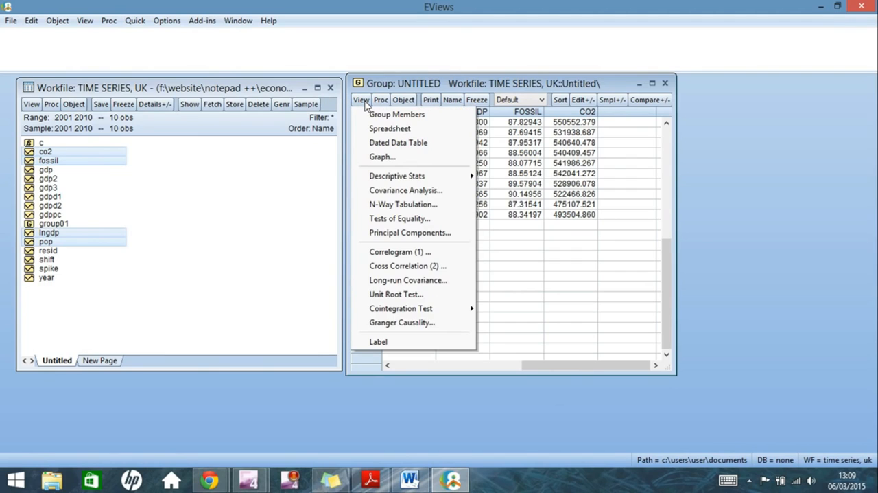
{"action": "left_click", "coordinate": [375, 157]}
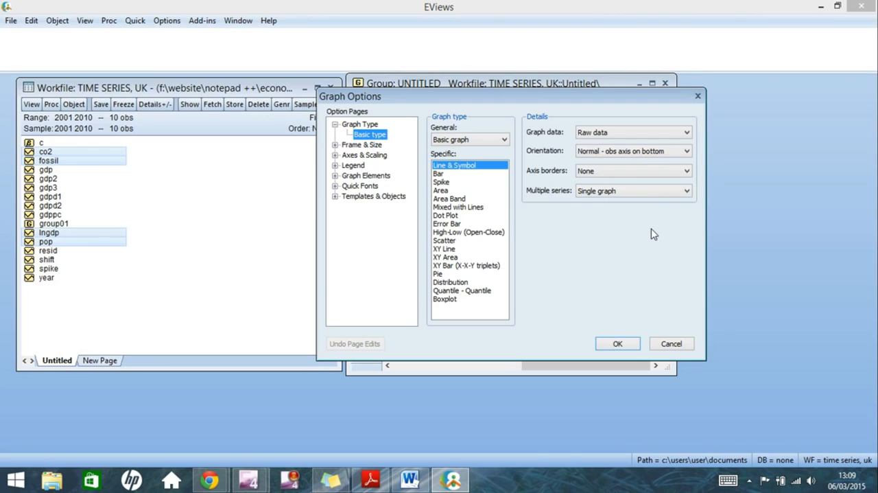
{"action": "left_click", "coordinate": [618, 344]}
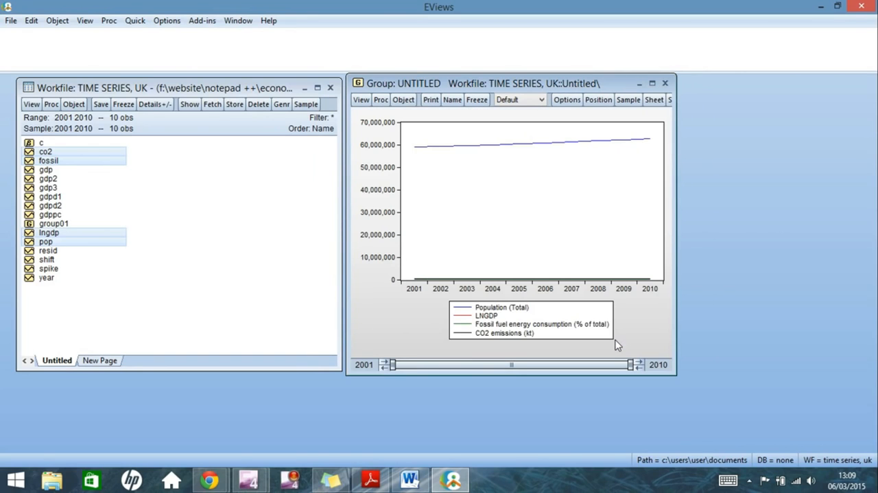
Set the line graph's multiple series option to Multiple graphs so each series has its own plot
{"action": "left_click", "coordinate": [360, 100]}
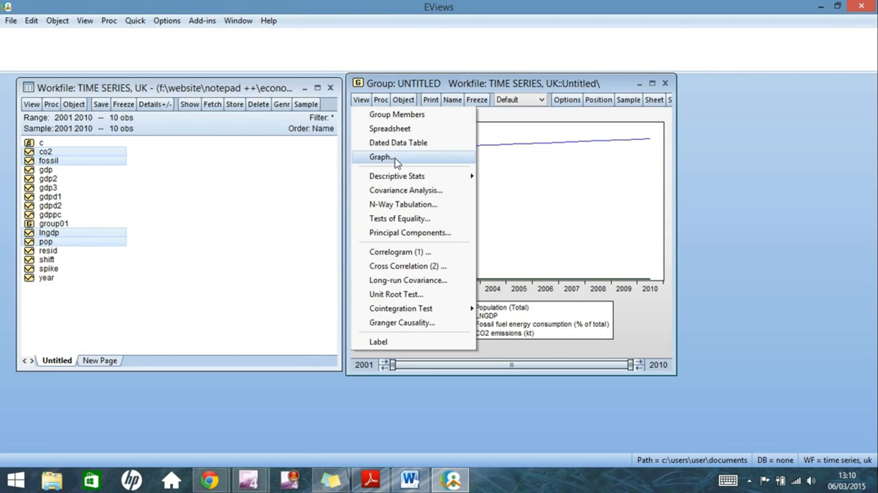
{"action": "left_click", "coordinate": [394, 158]}
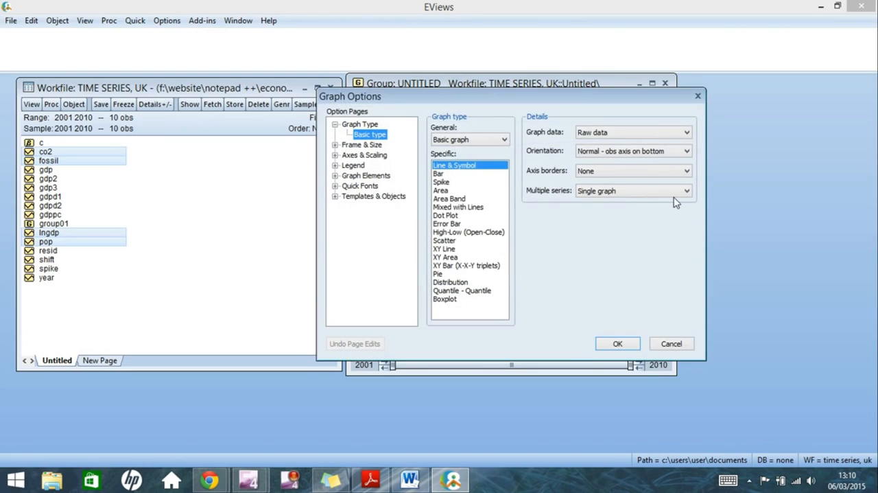
{"action": "left_click", "coordinate": [678, 196]}
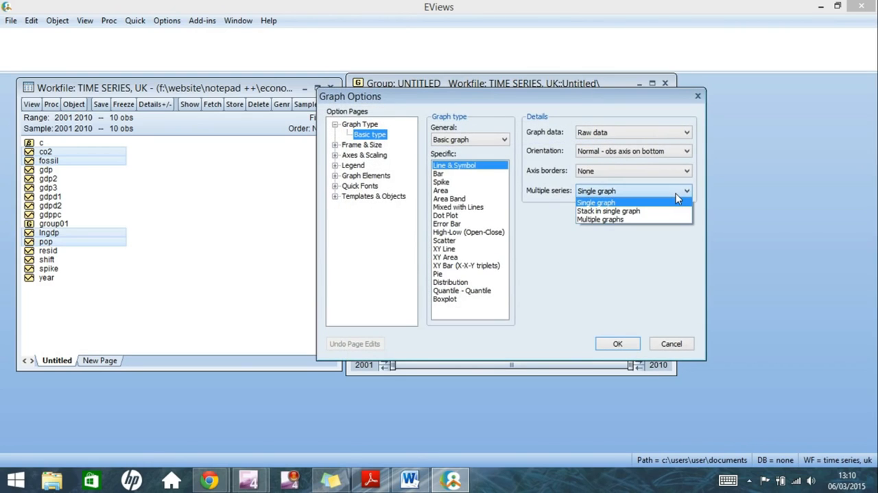
{"action": "left_click", "coordinate": [618, 221]}
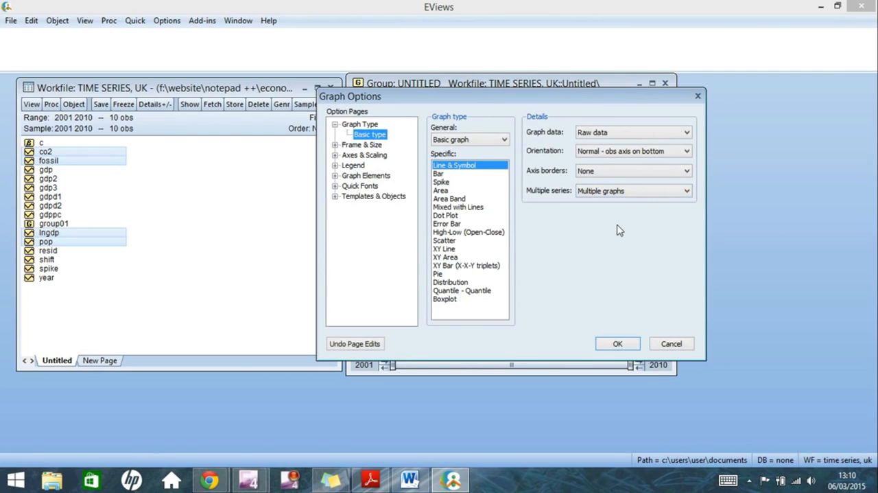
{"action": "left_click", "coordinate": [618, 344]}
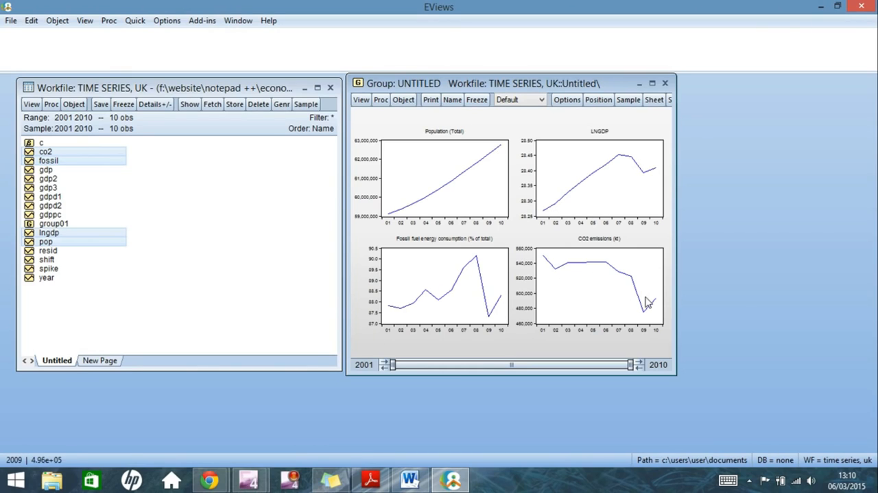
{"action": "mouse_move", "coordinate": [648, 303]}
Change the group's graph type to Scatter with Multiple graphs - First vs. All, and maximize the group window
{"action": "left_click", "coordinate": [361, 100]}
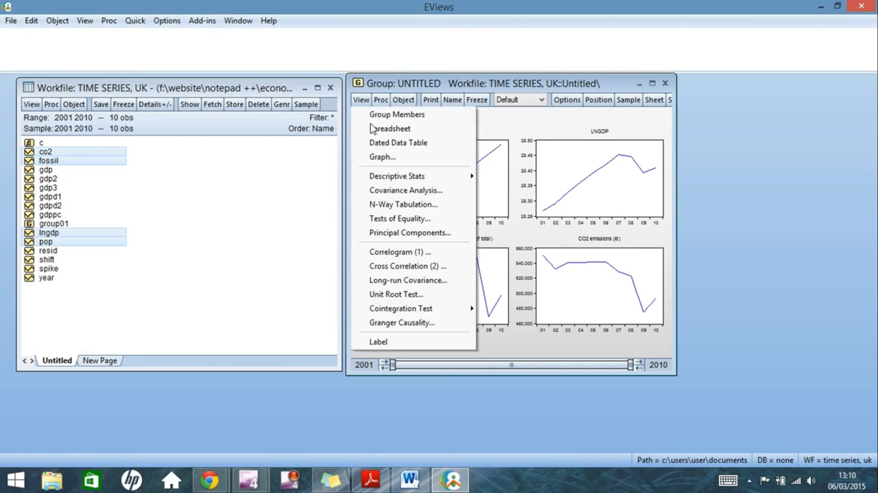
{"action": "left_click", "coordinate": [378, 157]}
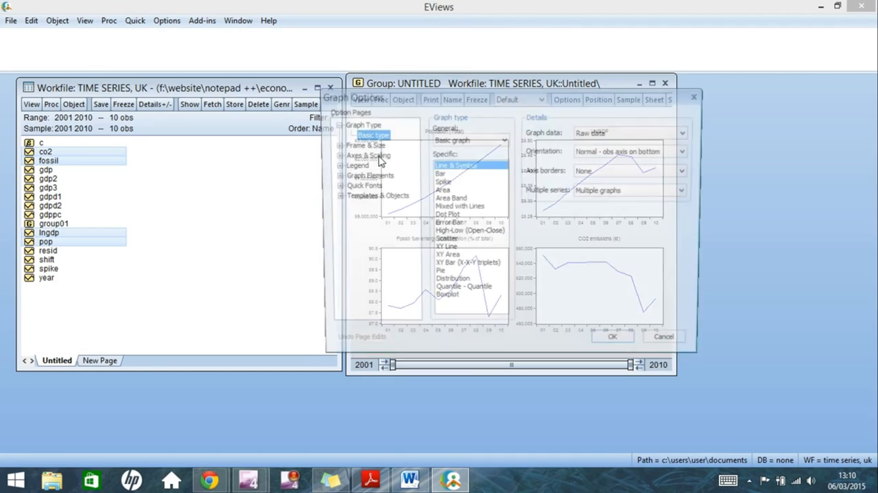
{"action": "left_click", "coordinate": [449, 240]}
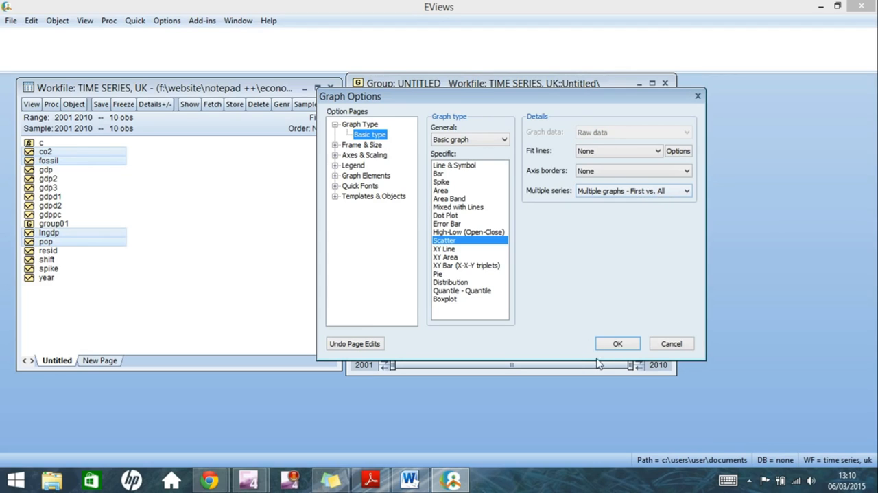
{"action": "left_click", "coordinate": [615, 344]}
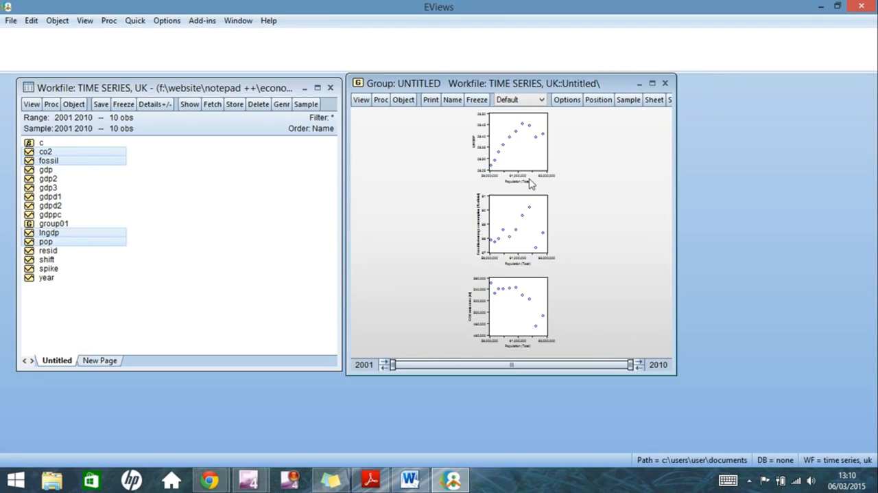
{"action": "left_click", "coordinate": [652, 83]}
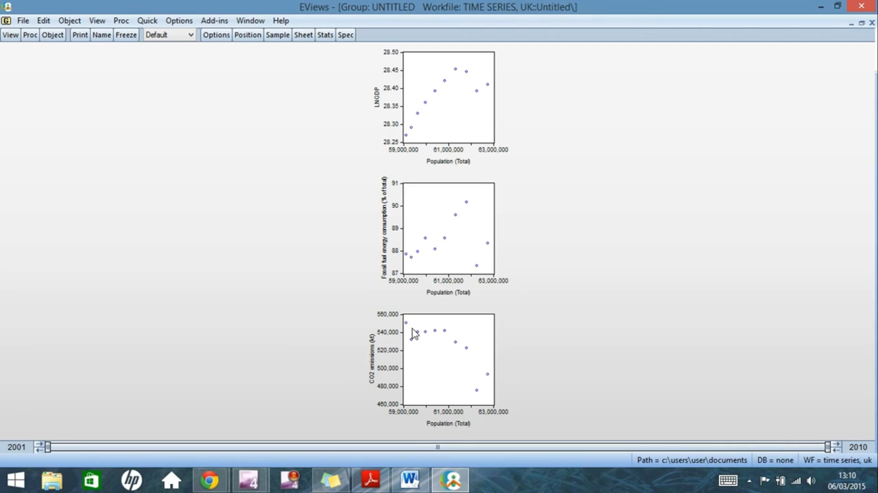
Copy the scatter plots to the clipboard and paste them on a new line below the population graph in the Word document
{"action": "right_click", "coordinate": [581, 354]}
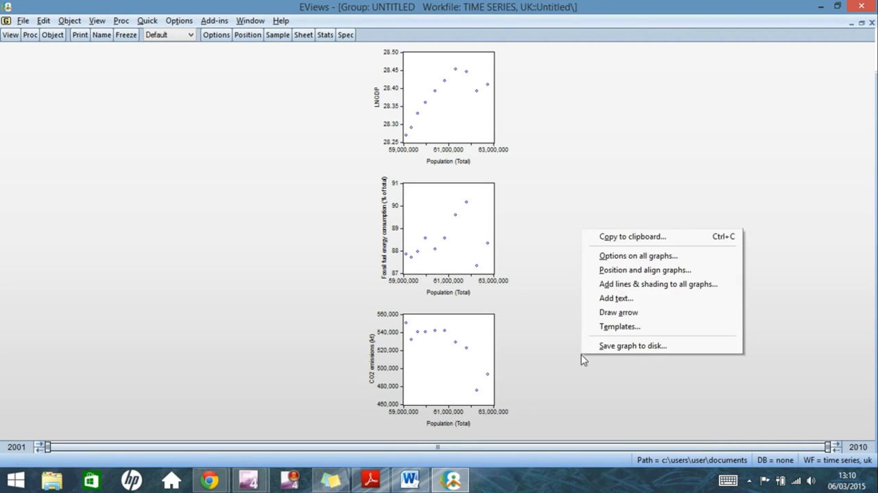
{"action": "left_click", "coordinate": [581, 353]}
{"action": "right_click", "coordinate": [582, 319]}
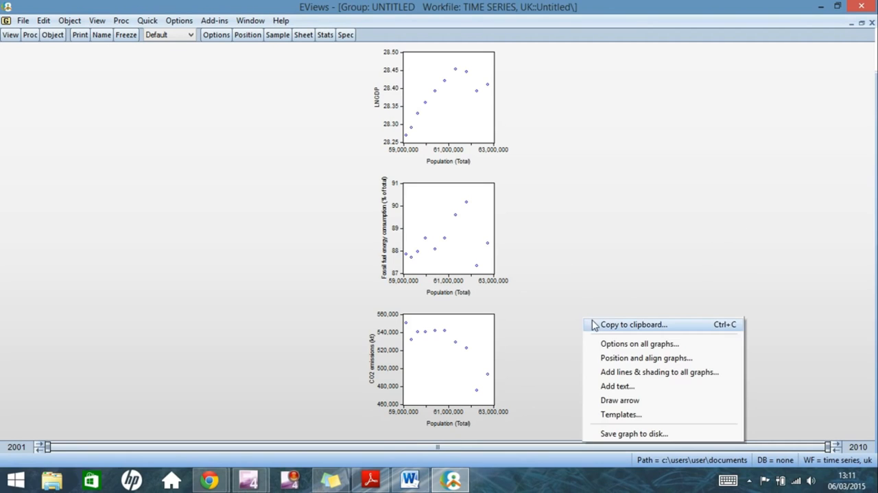
{"action": "left_click", "coordinate": [595, 327]}
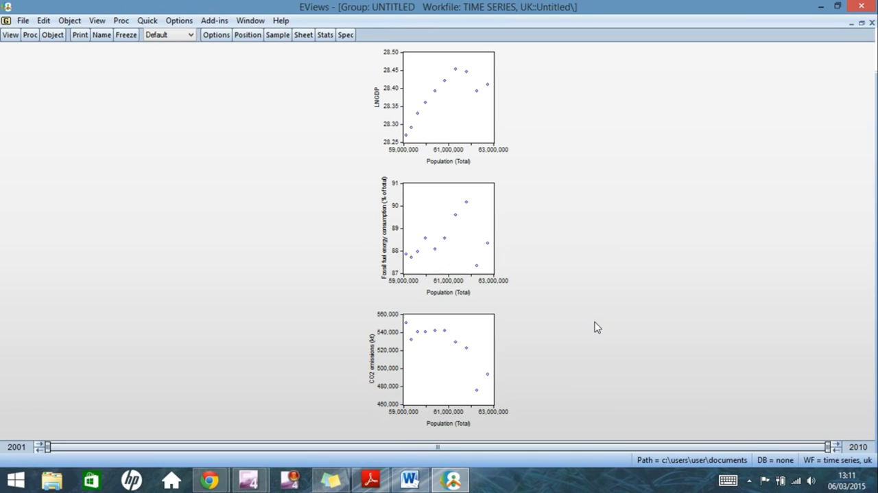
{"action": "left_click", "coordinate": [410, 478]}
{"action": "left_click", "coordinate": [600, 406]}
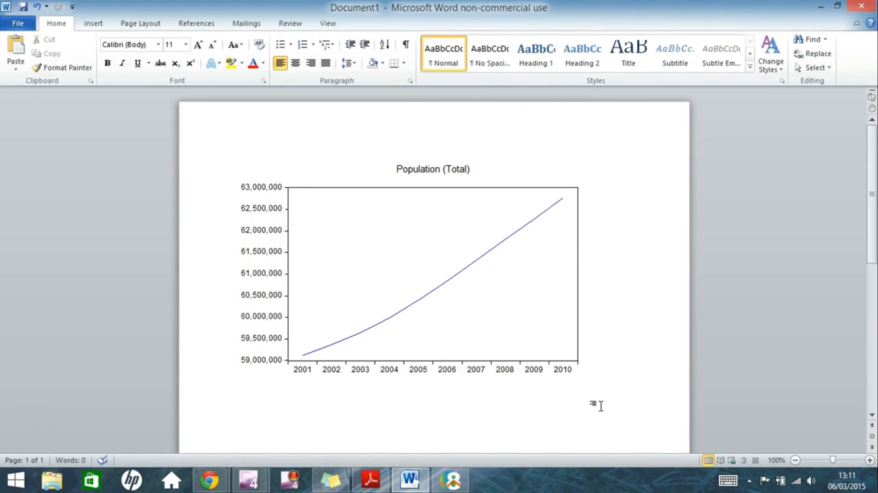
{"action": "key", "text": "Return"}
{"action": "key", "text": "ctrl+v"}
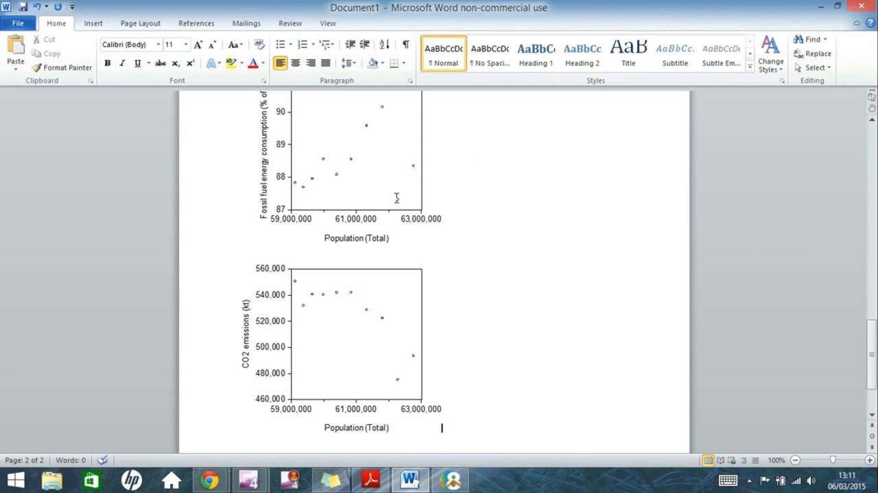
{"action": "left_click", "coordinate": [403, 233]}
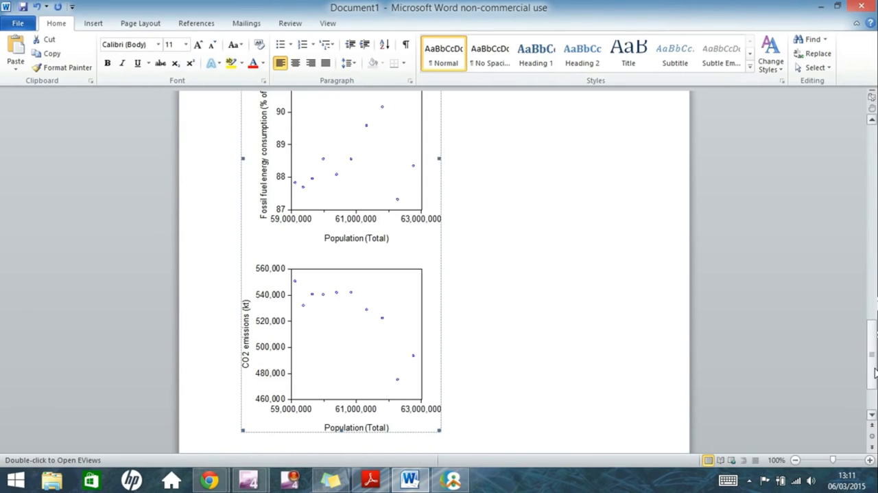
{"action": "left_click_drag", "start_coordinate": [875, 350], "coordinate": [869, 369]}
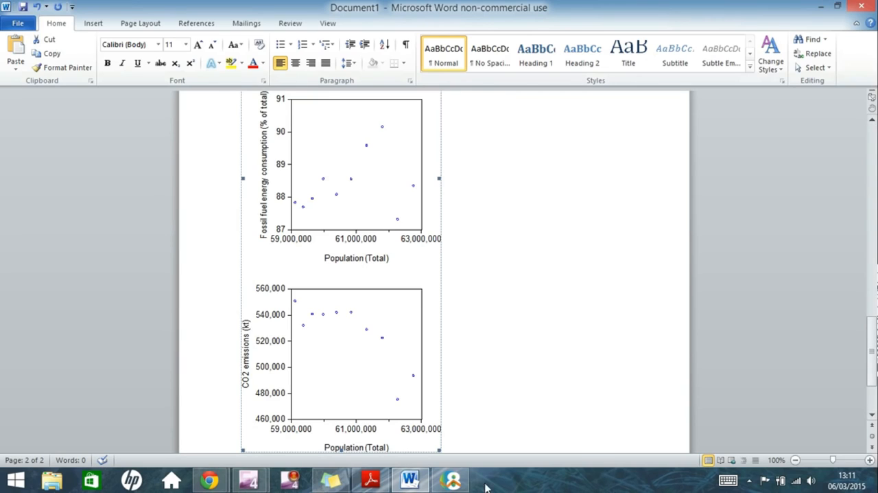
Switch to EViews and open the graph options for the untitled group's scatter plots
{"action": "left_click", "coordinate": [451, 478]}
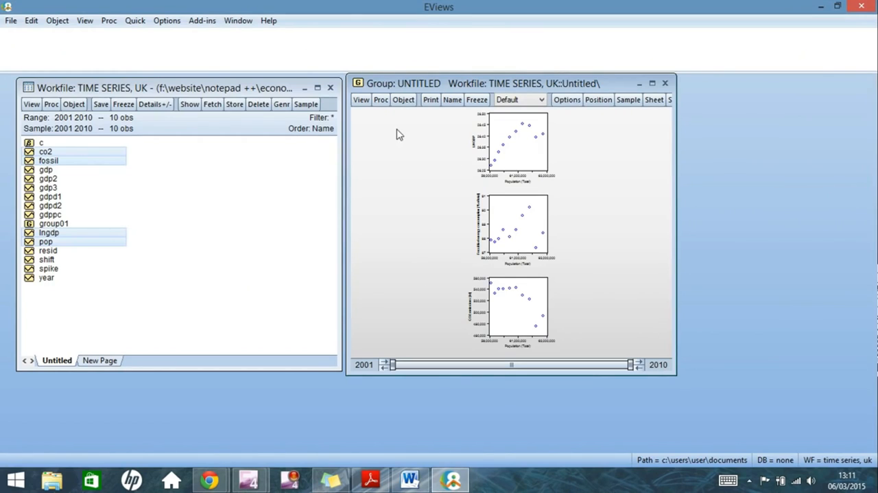
{"action": "left_click", "coordinate": [361, 100]}
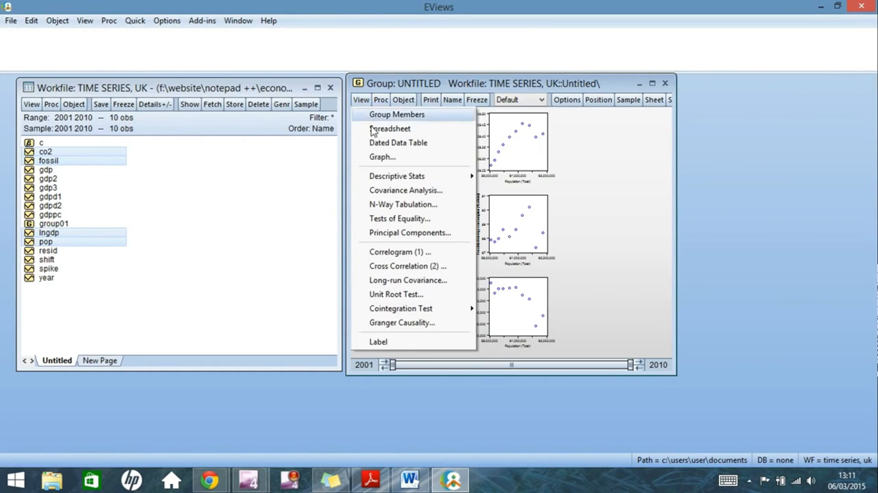
{"action": "left_click", "coordinate": [370, 157]}
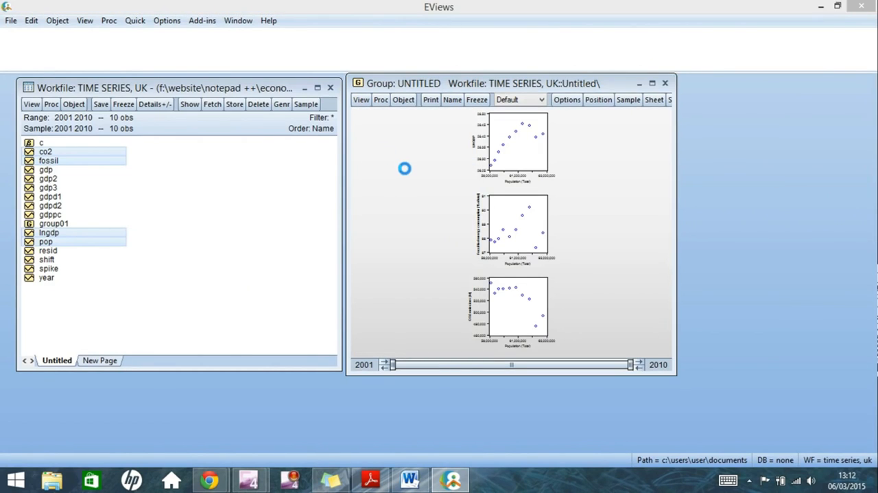
{"action": "left_click", "coordinate": [618, 348]}
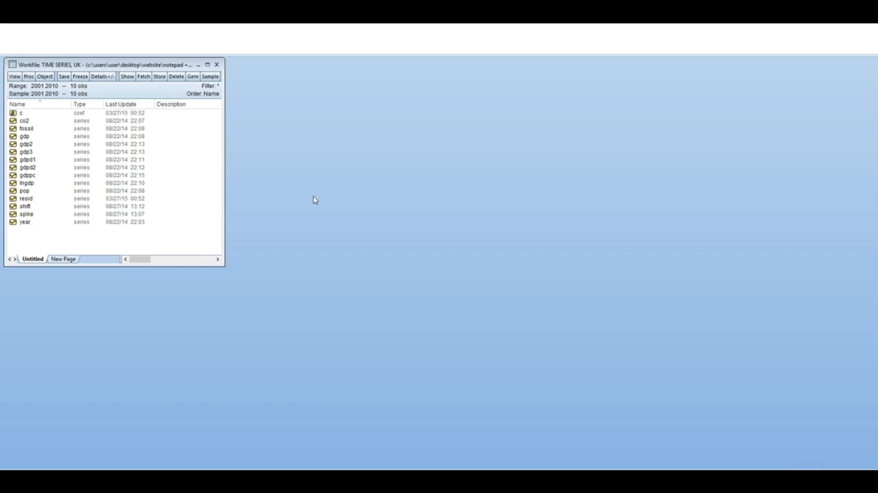
Open the lngdp series from the workfile and place its spreadsheet window directly beside the workfile window
{"action": "left_click", "coordinate": [40, 184]}
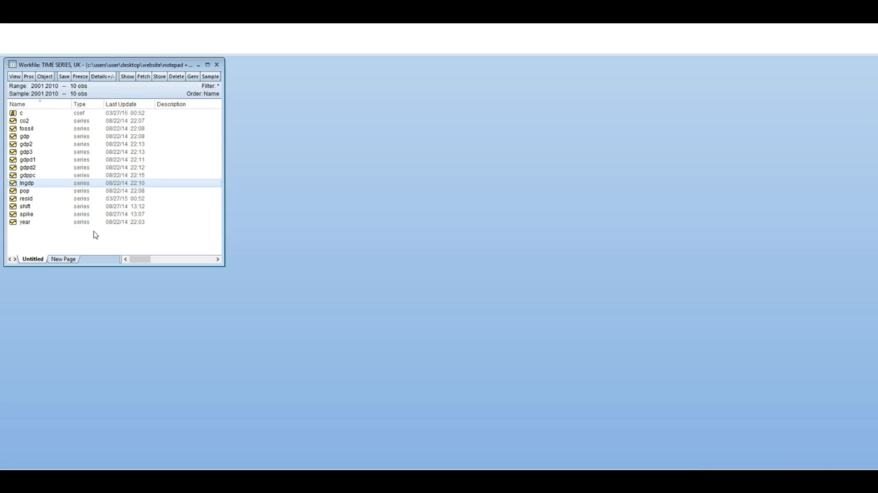
{"action": "double_click", "coordinate": [33, 186]}
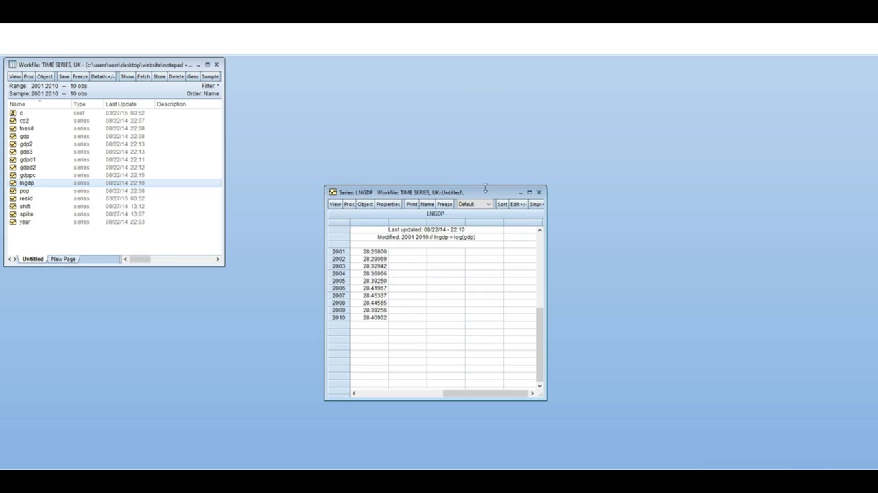
{"action": "left_click_drag", "start_coordinate": [460, 195], "coordinate": [367, 68]}
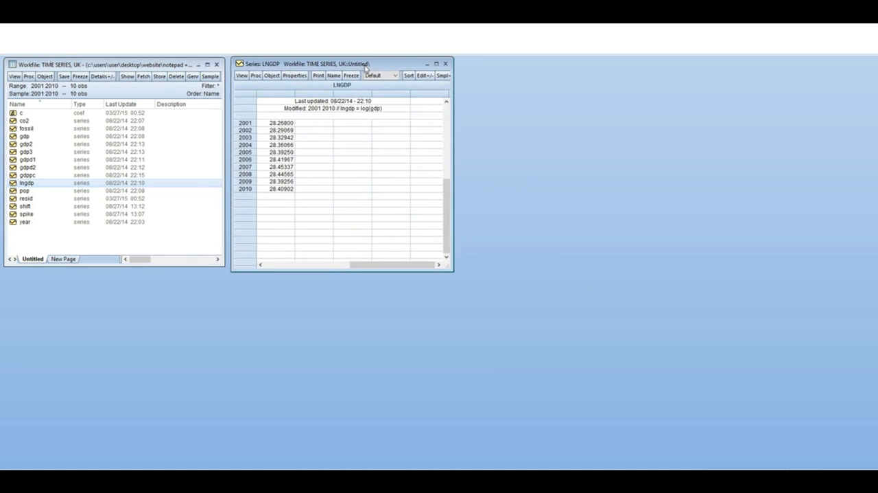
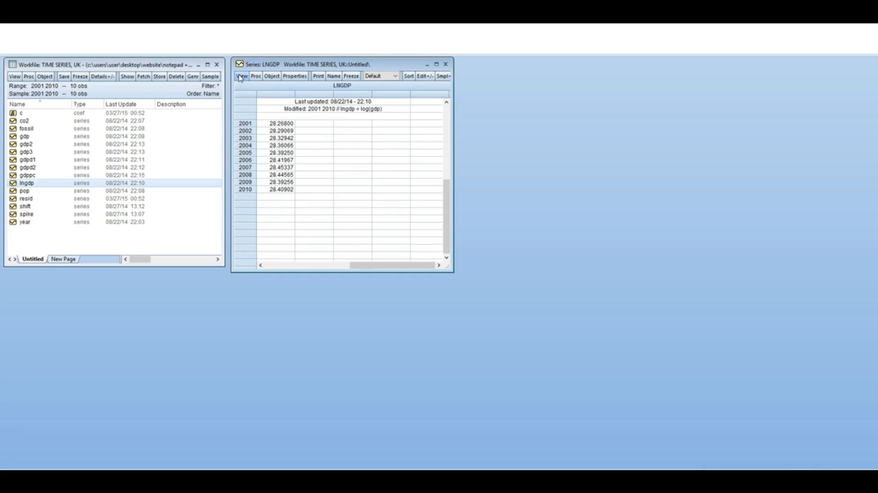
Display the histogram and descriptive statistics for the lngdp series
{"action": "left_click", "coordinate": [241, 77]}
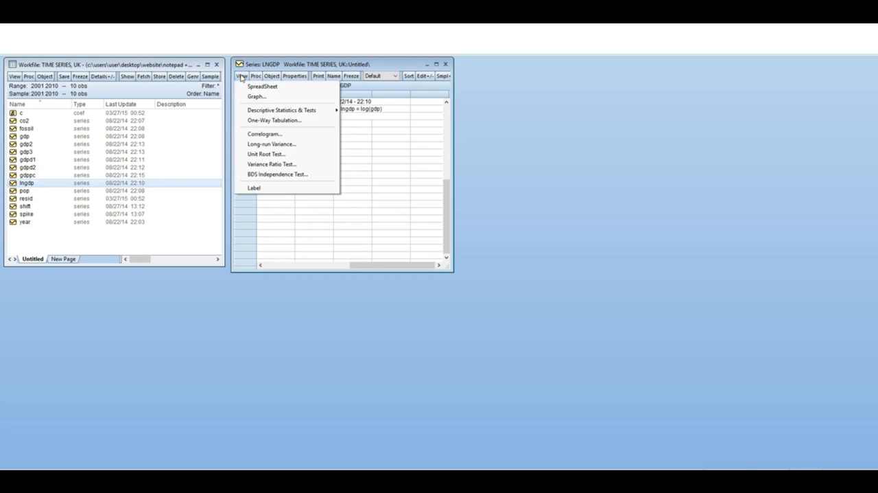
{"action": "mouse_move", "coordinate": [260, 113]}
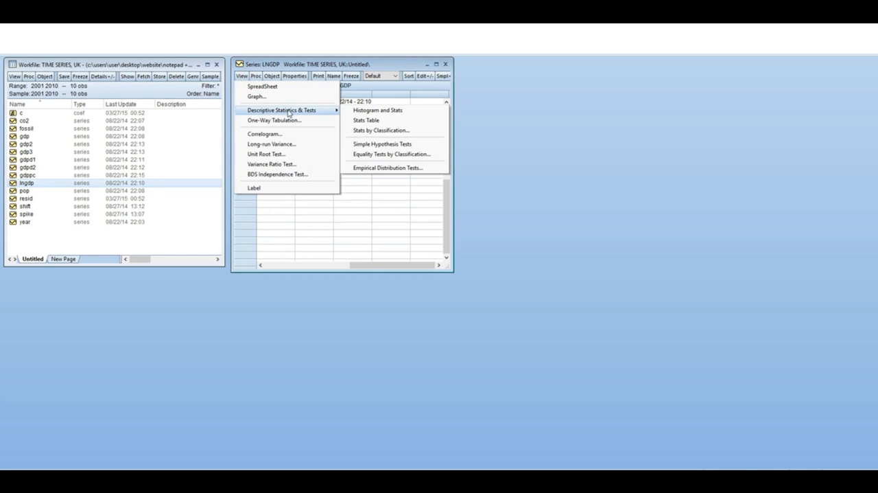
{"action": "left_click", "coordinate": [392, 111]}
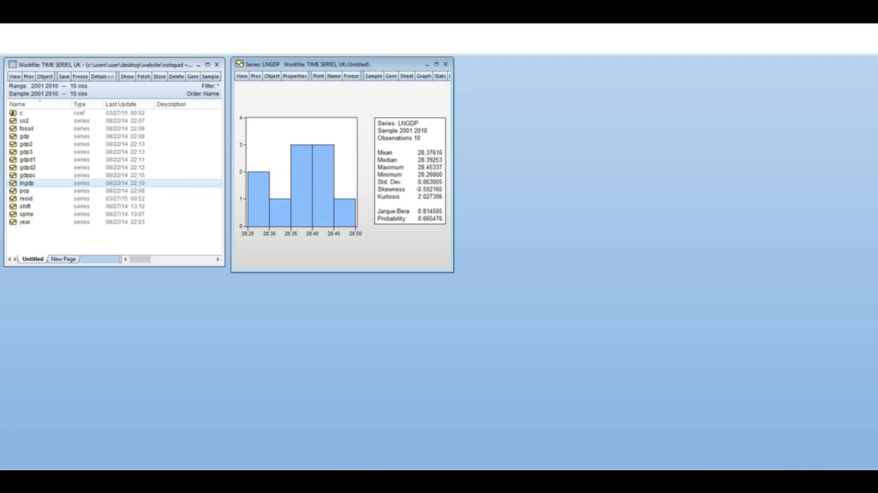
Copy the whole lngdp histogram, including its statistics box, to the clipboard
{"action": "left_click", "coordinate": [313, 133]}
{"action": "left_click", "coordinate": [414, 137]}
{"action": "left_click", "coordinate": [349, 105]}
{"action": "right_click", "coordinate": [349, 106]}
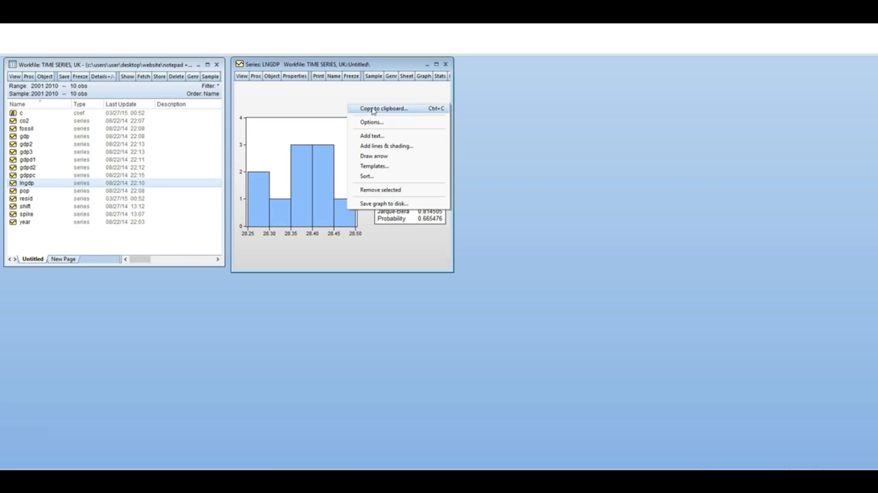
{"action": "left_click", "coordinate": [372, 108]}
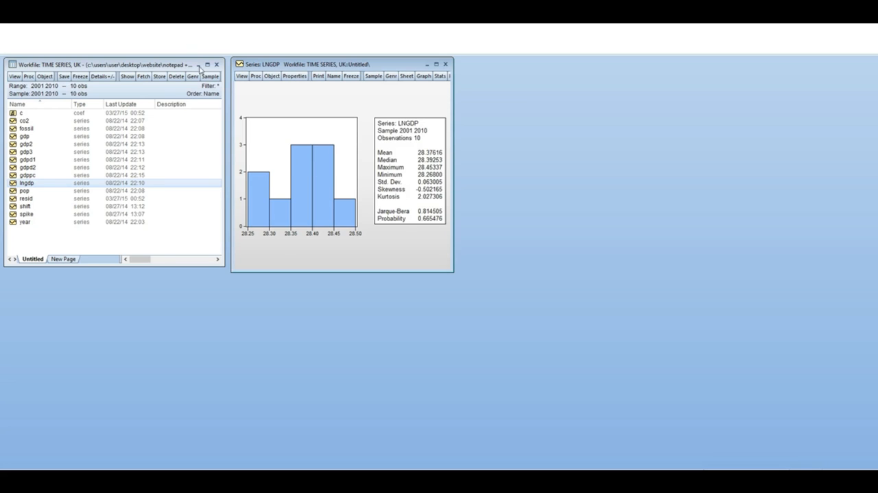
Switch the lngdp series to its descriptive statistics table
{"action": "left_click", "coordinate": [241, 75]}
{"action": "mouse_move", "coordinate": [266, 112]}
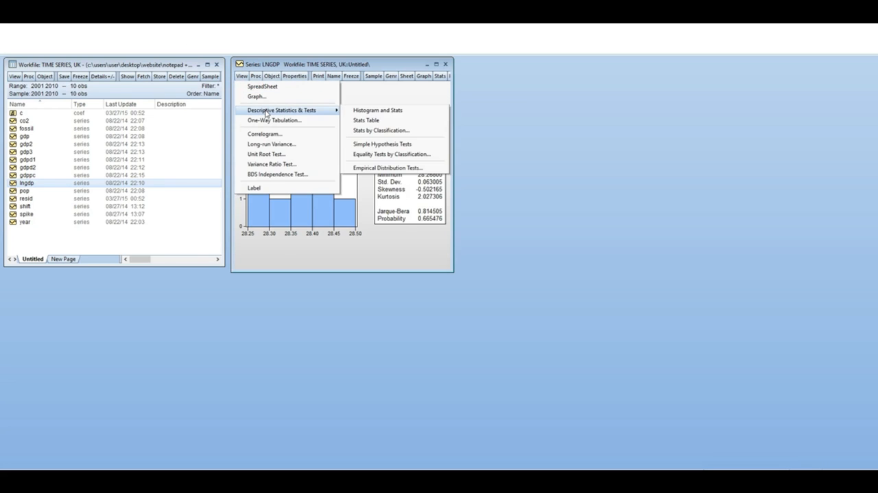
{"action": "left_click", "coordinate": [374, 121]}
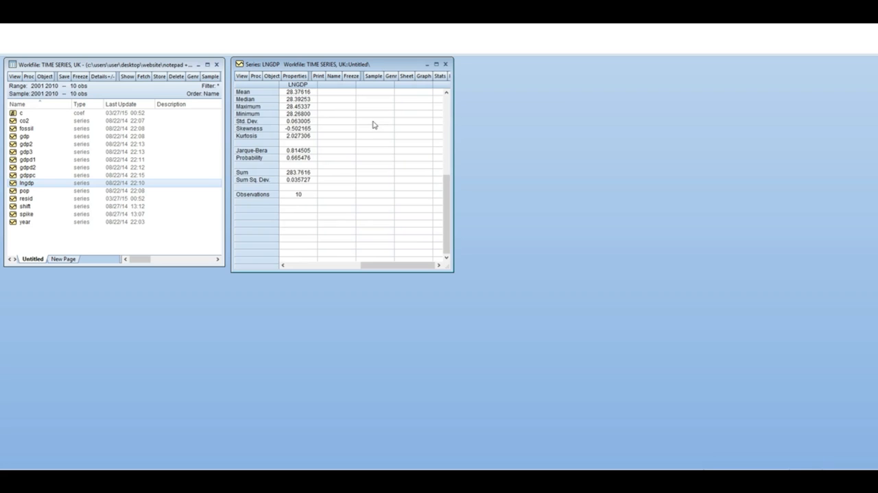
Copy the entire lngdp statistics table with numbers formatted as they appear and without header information
{"action": "left_click", "coordinate": [259, 85]}
{"action": "right_click", "coordinate": [258, 82]}
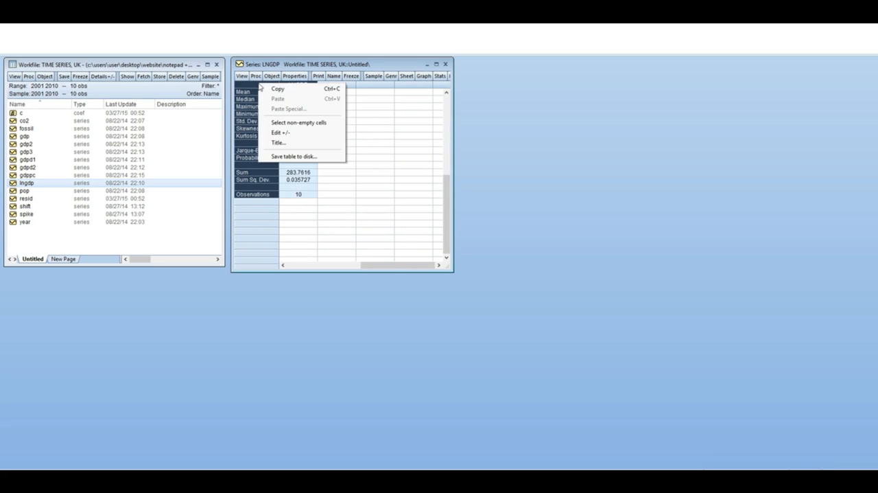
{"action": "left_click", "coordinate": [279, 90]}
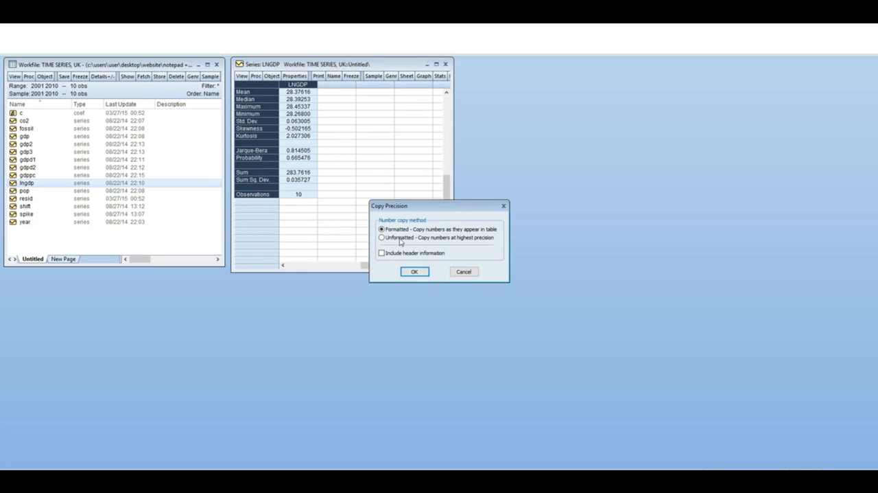
{"action": "left_click", "coordinate": [415, 272]}
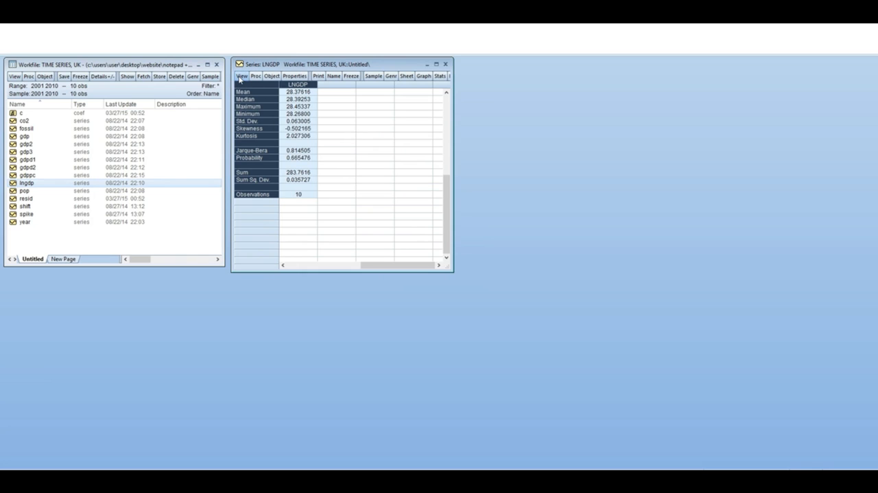
Run a simple hypothesis test on lngdp with a test mean of 0, leaving variance and median blank
{"action": "left_click", "coordinate": [242, 76]}
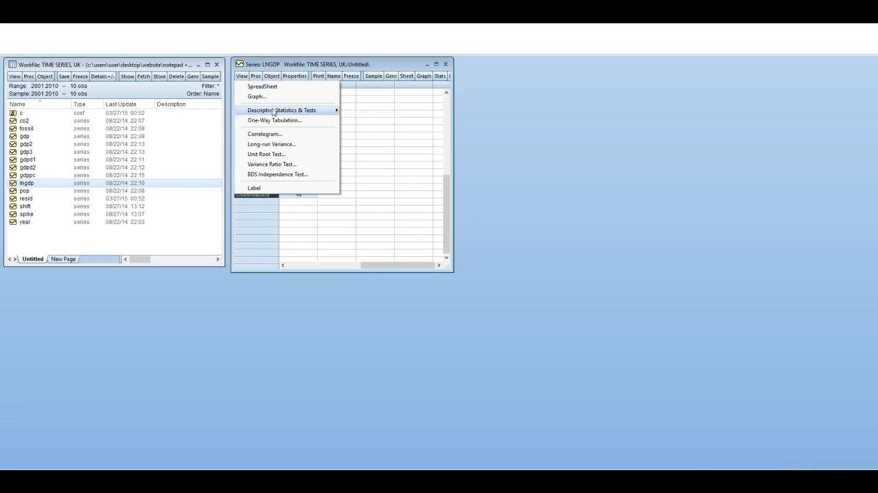
{"action": "mouse_move", "coordinate": [274, 113]}
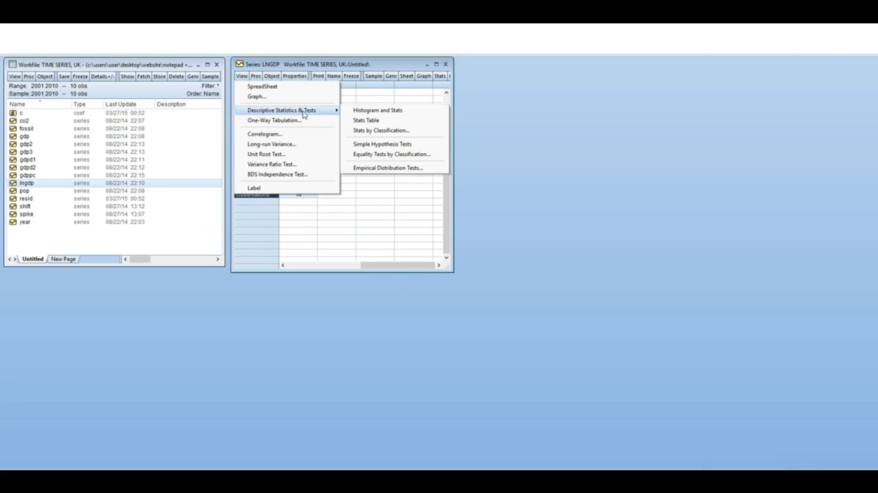
{"action": "left_click", "coordinate": [407, 146]}
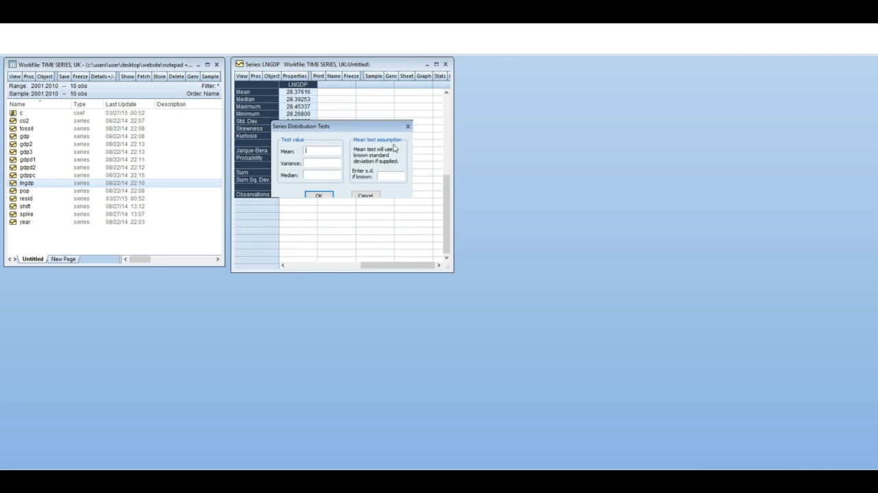
{"action": "left_click_drag", "start_coordinate": [329, 128], "coordinate": [529, 119]}
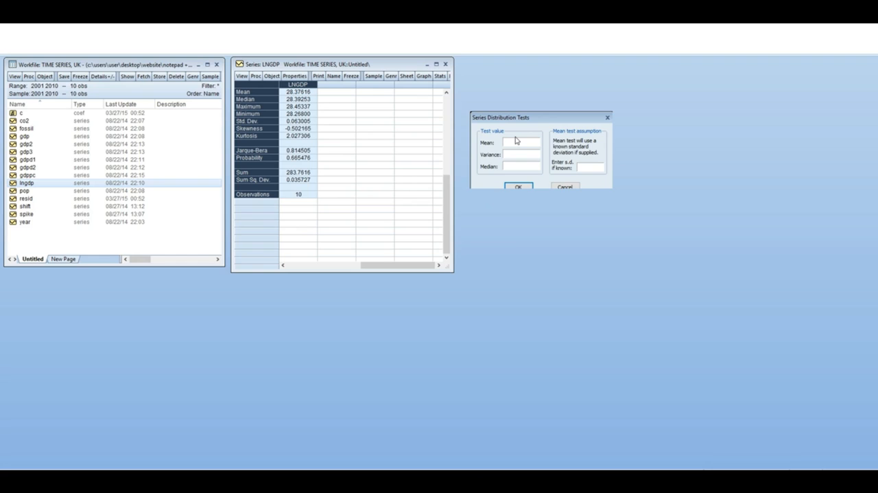
{"action": "left_click", "coordinate": [519, 187]}
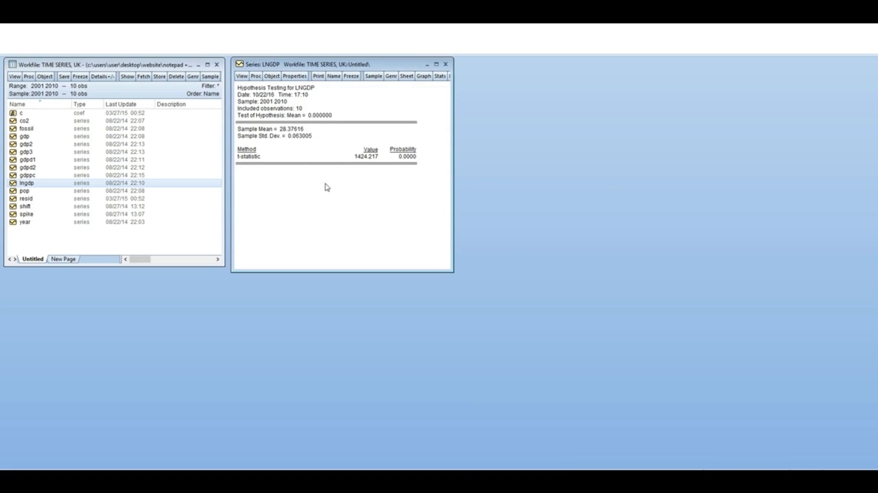
Examine the t-statistic and probability of the lngdp mean test and close the series window
{"action": "left_click", "coordinate": [356, 158]}
{"action": "left_click", "coordinate": [346, 180]}
{"action": "left_click", "coordinate": [295, 108]}
{"action": "left_click", "coordinate": [327, 177]}
{"action": "left_click", "coordinate": [407, 158]}
{"action": "left_click", "coordinate": [345, 171]}
{"action": "left_click", "coordinate": [330, 175]}
{"action": "left_click", "coordinate": [445, 64]}
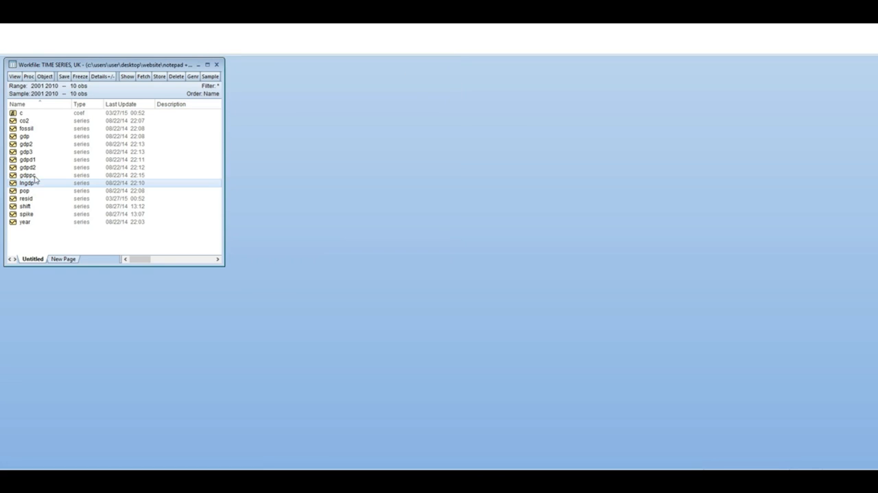
Open lngdp and fossil together as a group and place the group window beside the workfile window
{"action": "left_click", "coordinate": [28, 129], "text": "ctrl"}
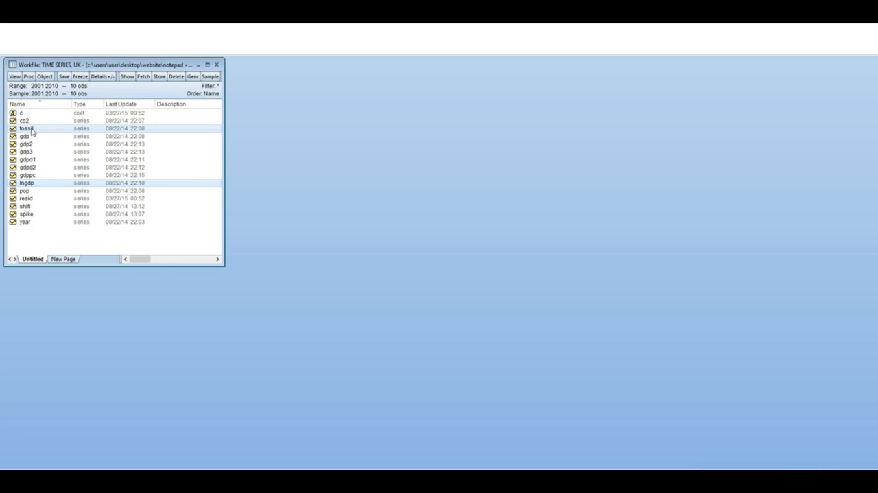
{"action": "right_click", "coordinate": [32, 132]}
{"action": "mouse_move", "coordinate": [55, 136]}
{"action": "left_click", "coordinate": [150, 135]}
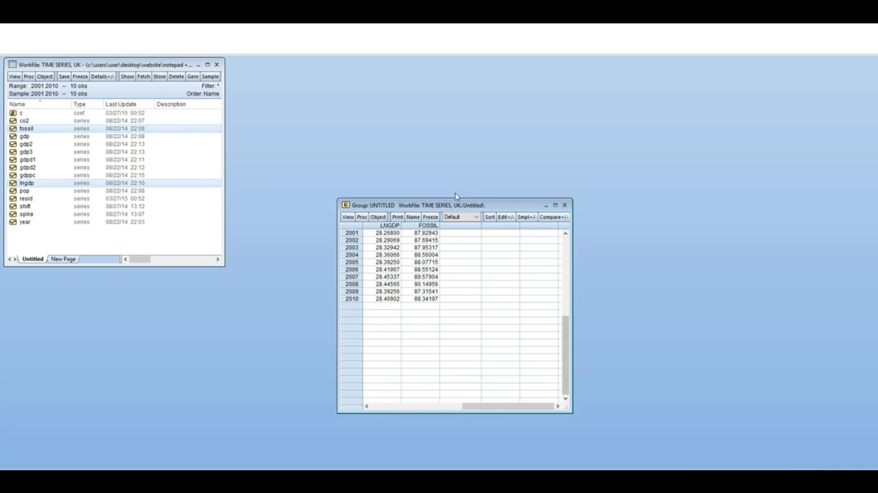
{"action": "left_click_drag", "start_coordinate": [471, 206], "coordinate": [381, 65]}
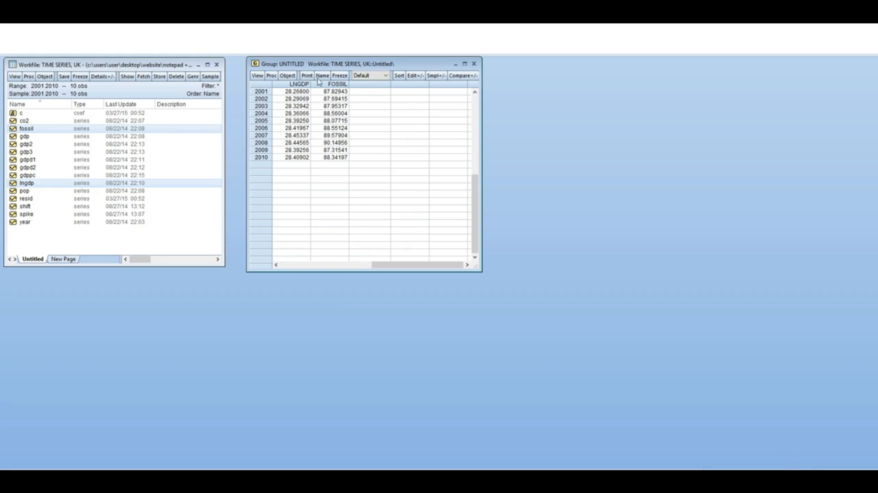
Display common-sample descriptive statistics for the lngdp and fossil group
{"action": "left_click", "coordinate": [257, 76]}
{"action": "mouse_move", "coordinate": [276, 133]}
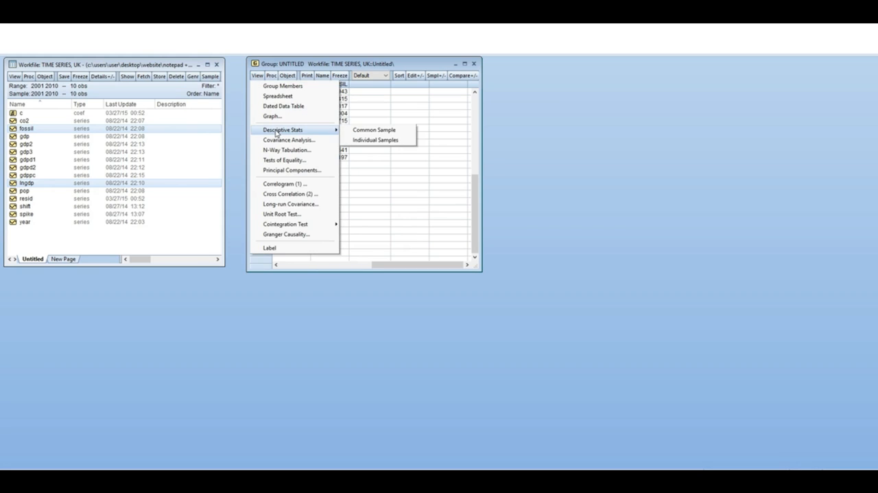
{"action": "left_click", "coordinate": [377, 133]}
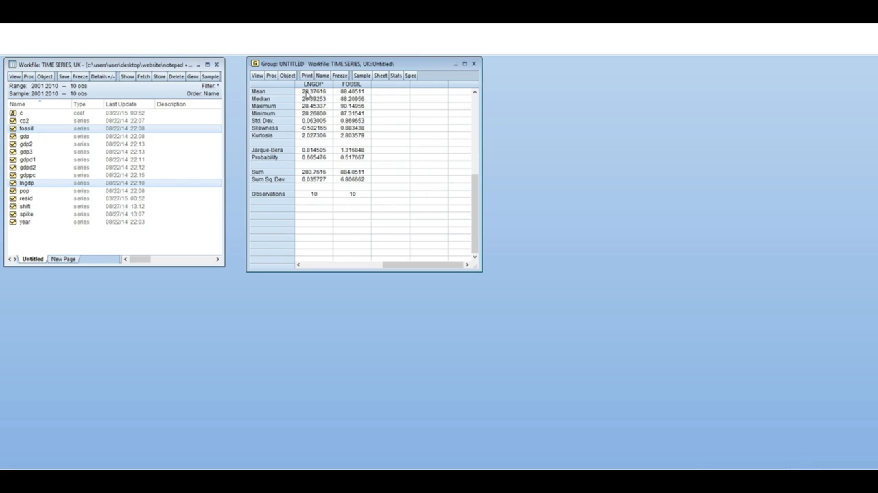
Run an ordinary covariance analysis of lngdp and fossil, with covariance and correlation in a single table, and examine the results
{"action": "left_click", "coordinate": [257, 76]}
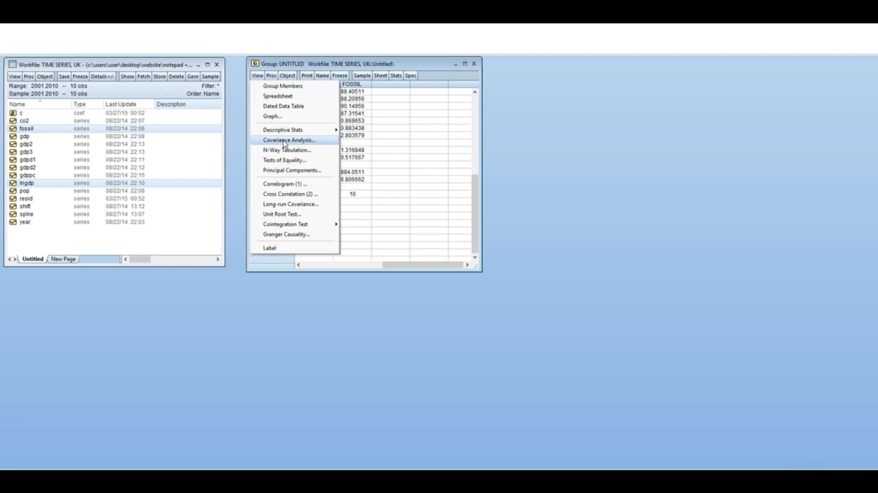
{"action": "left_click", "coordinate": [289, 140]}
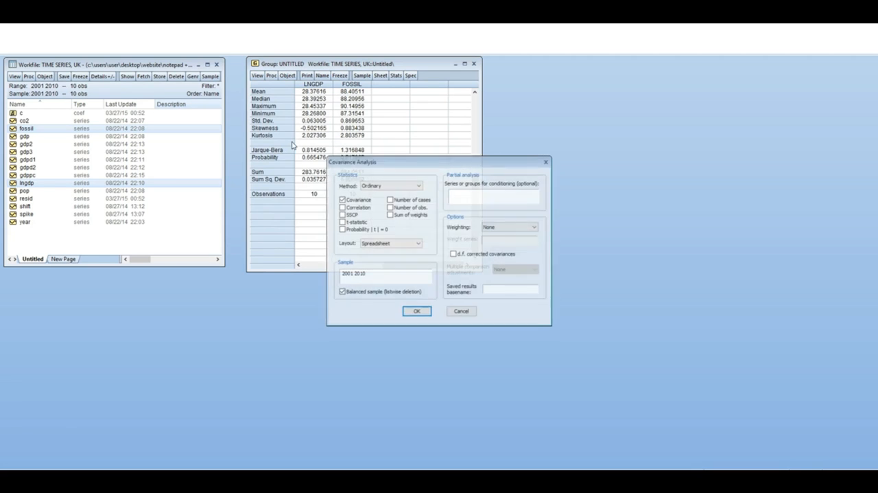
{"action": "left_click_drag", "start_coordinate": [472, 165], "coordinate": [634, 73]}
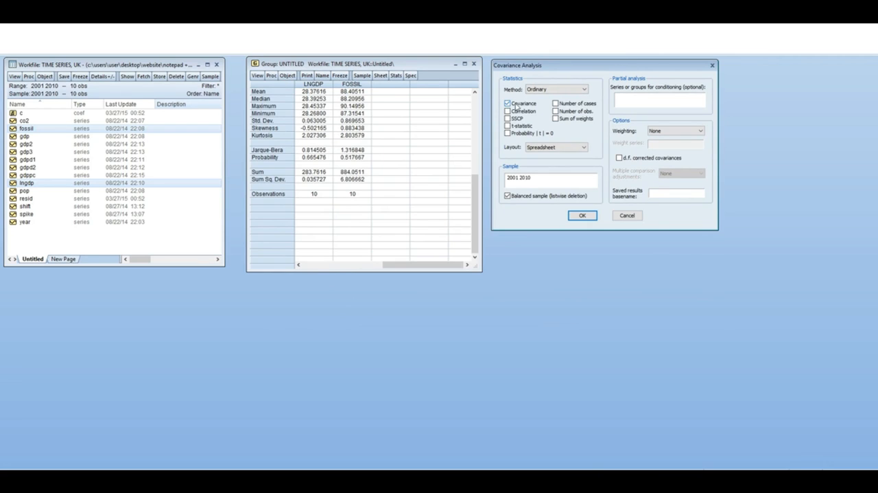
{"action": "left_click", "coordinate": [507, 111]}
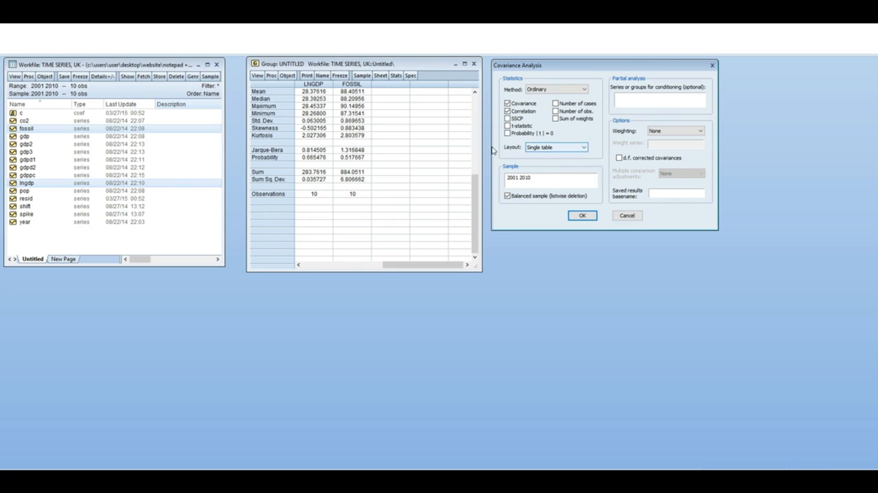
{"action": "left_click", "coordinate": [559, 152]}
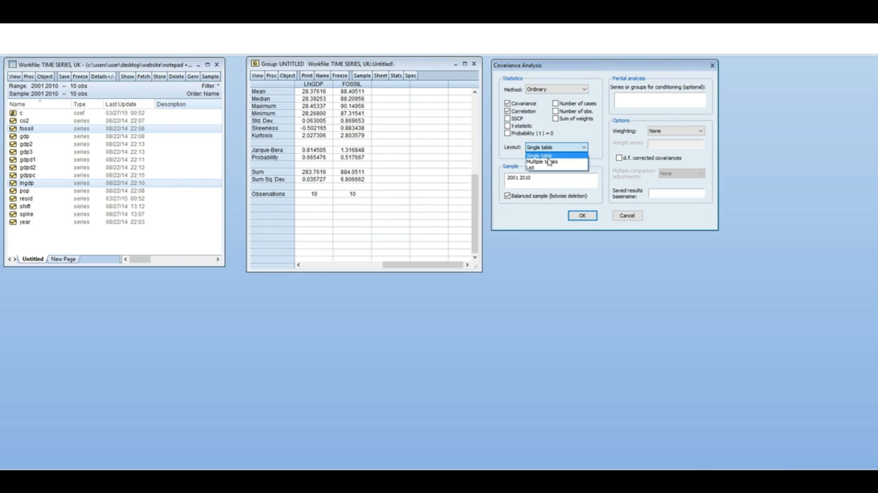
{"action": "left_click", "coordinate": [548, 156]}
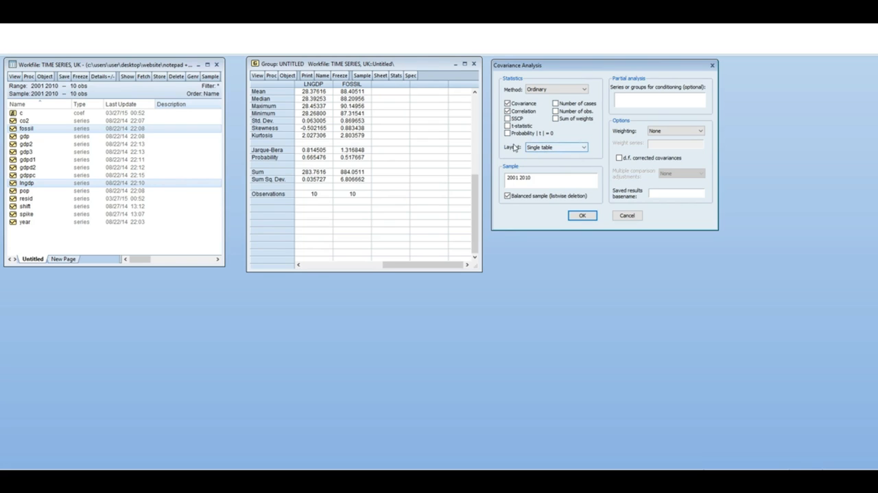
{"action": "left_click", "coordinate": [582, 216]}
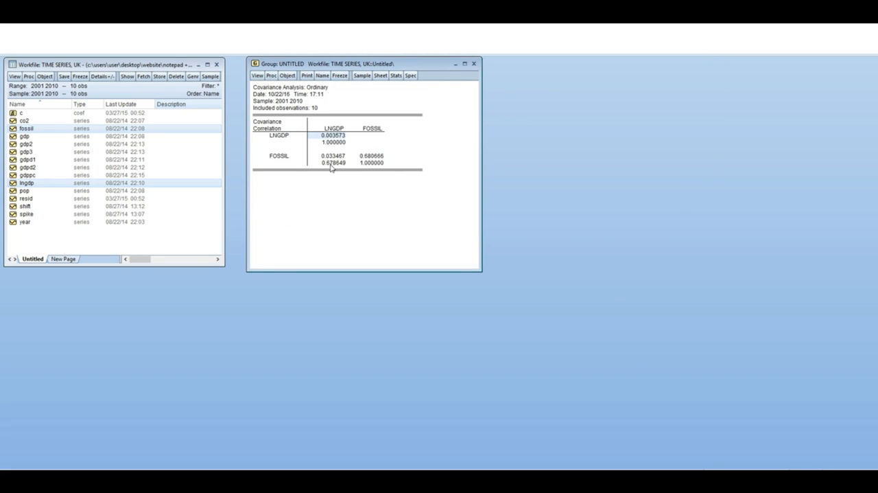
{"action": "left_click", "coordinate": [341, 143]}
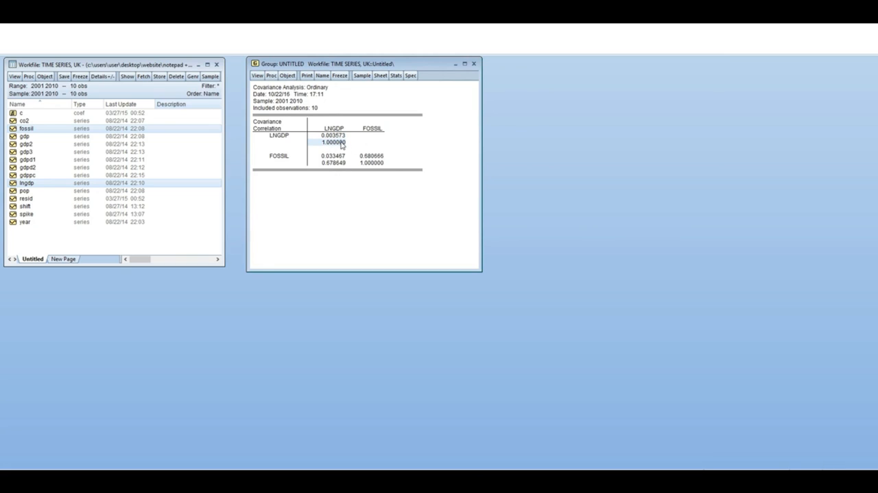
{"action": "left_click", "coordinate": [354, 149]}
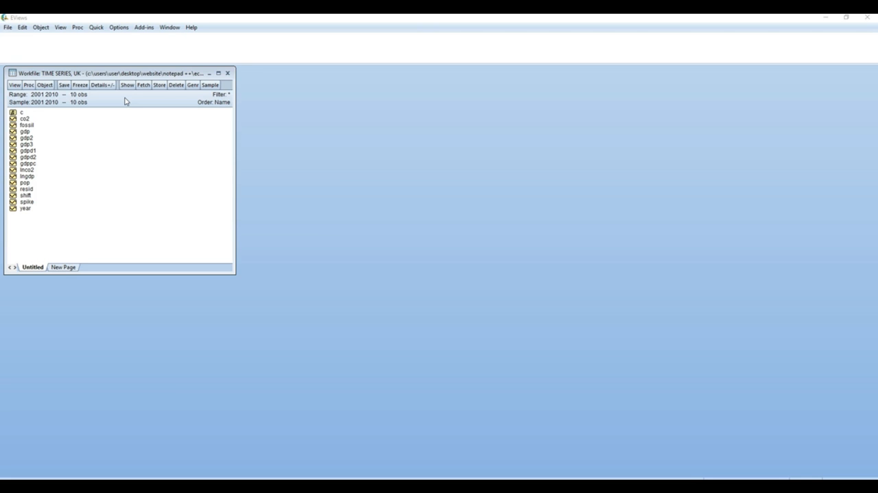
Set up a new equation estimation beside the workfile window, specifying lnco2 as dependent variable with the constant c and regressor lngdp
{"action": "left_click", "coordinate": [90, 195]}
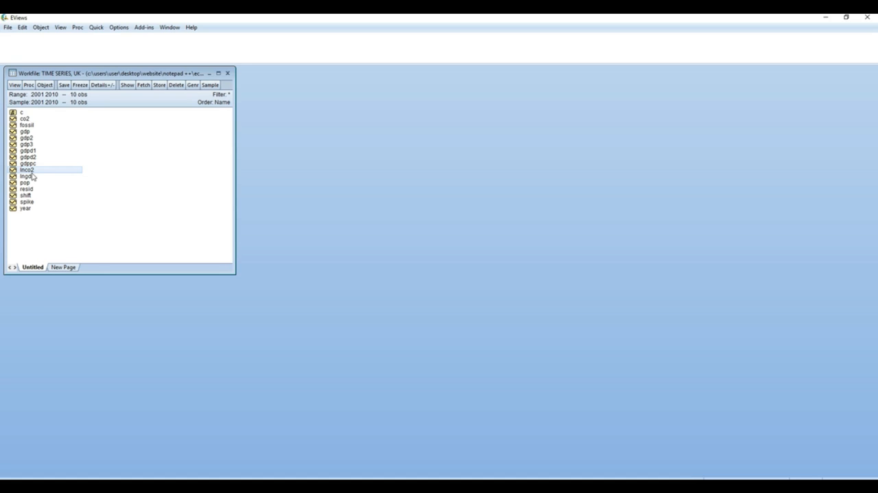
{"action": "left_click", "coordinate": [97, 27]}
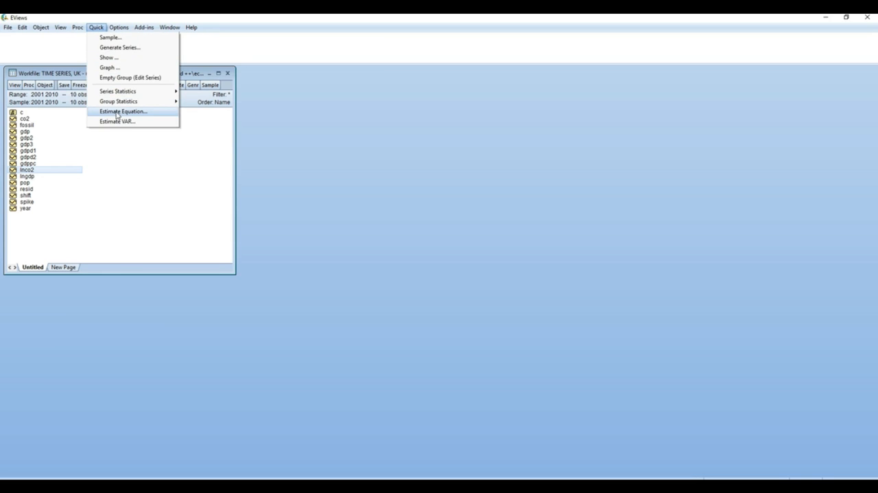
{"action": "left_click", "coordinate": [117, 114]}
{"action": "left_click_drag", "start_coordinate": [448, 160], "coordinate": [342, 70]}
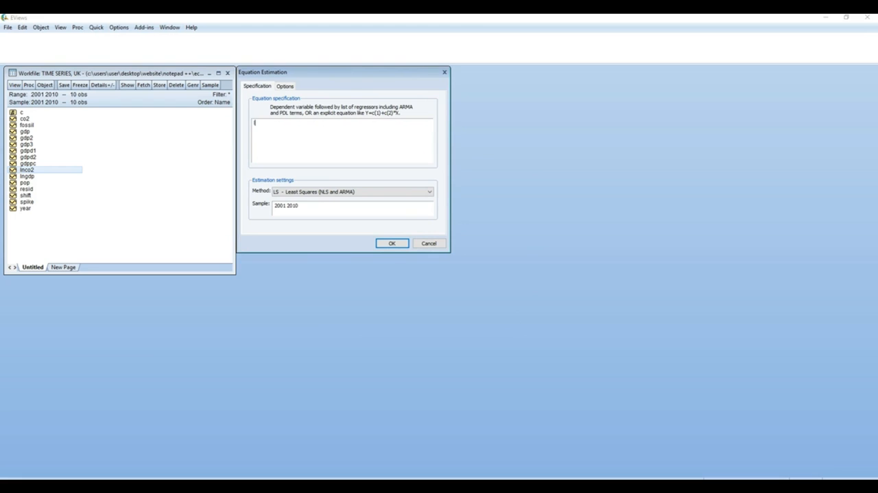
{"action": "type", "text": "lnc"}
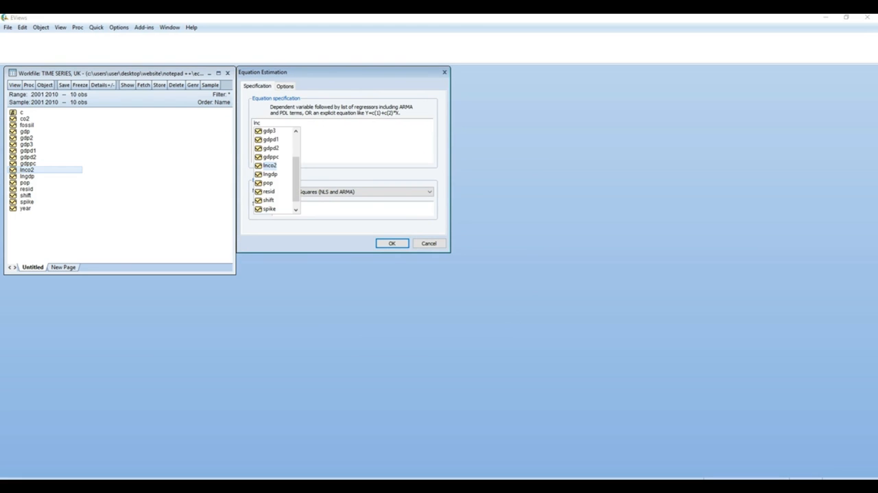
{"action": "type", "text": "o"}
{"action": "left_click", "coordinate": [269, 167]}
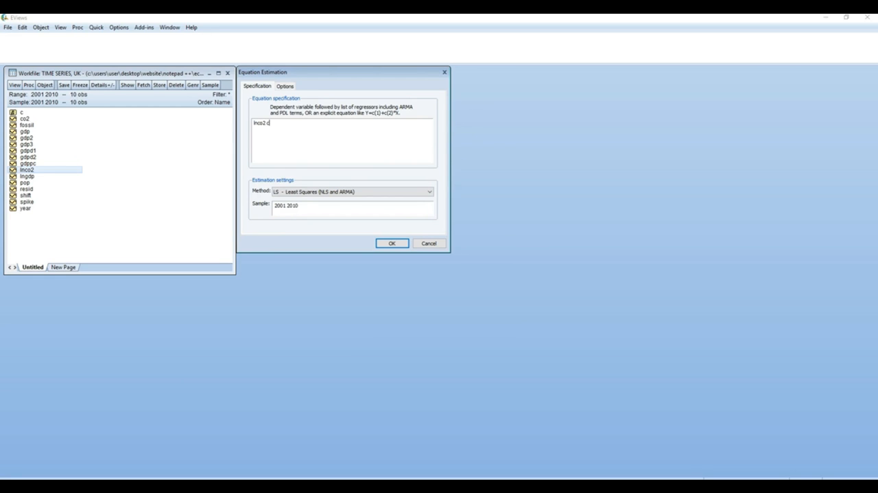
{"action": "type", "text": "c"}
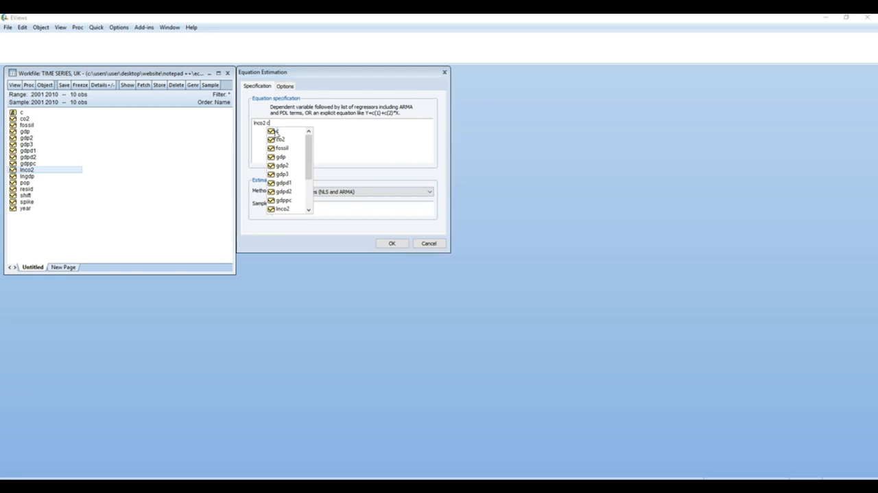
{"action": "left_click", "coordinate": [278, 131]}
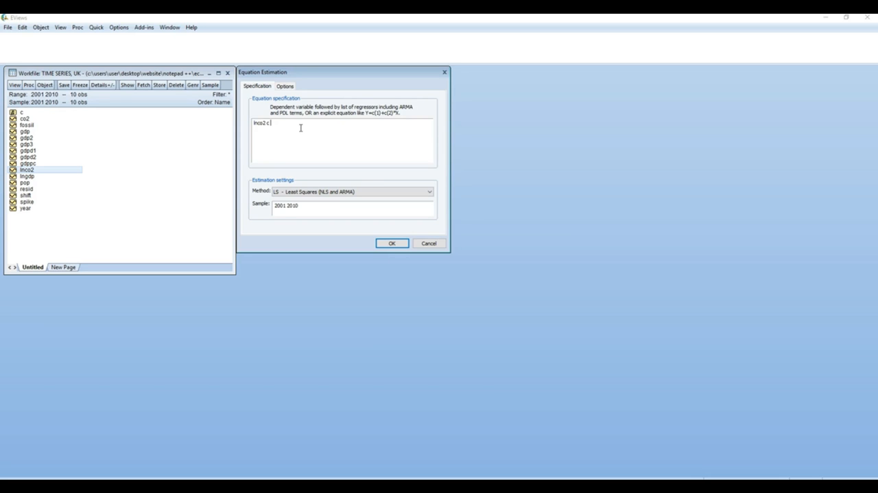
{"action": "type", "text": "lngdp"}
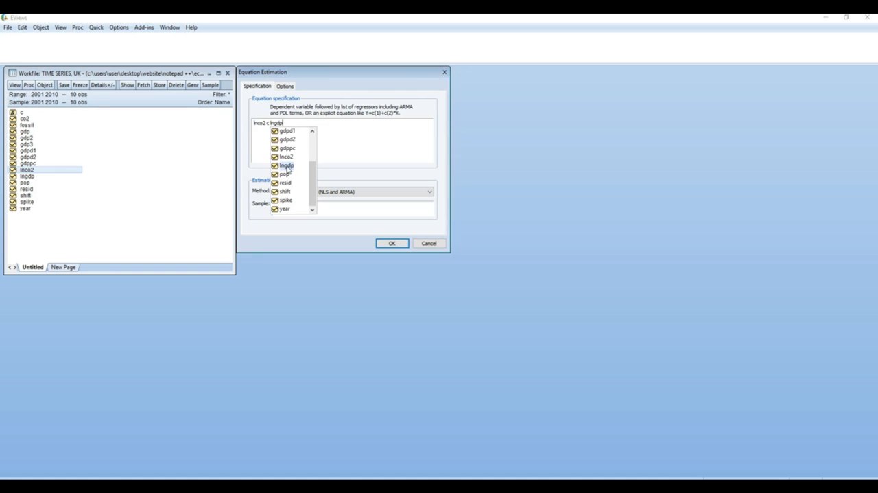
{"action": "double_click", "coordinate": [288, 166]}
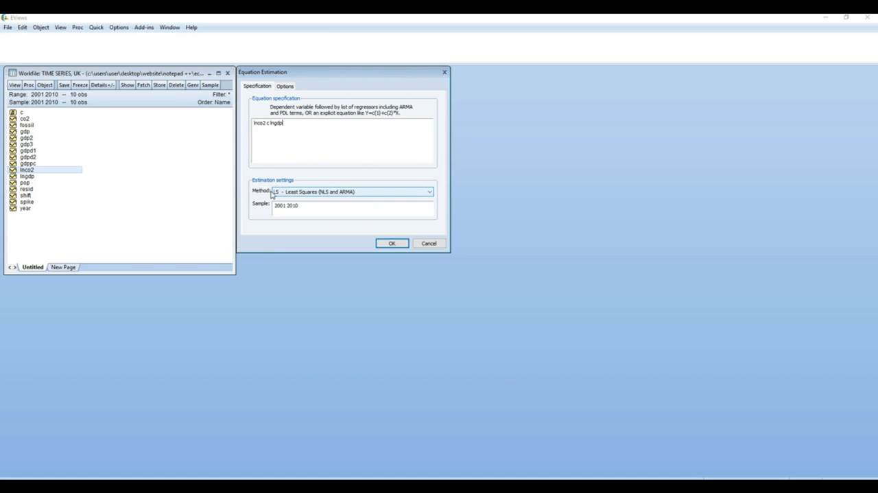
Estimate the equation by Least Squares over the sample 2001 2010 and fit the output window beside the workfile window
{"action": "left_click", "coordinate": [381, 192]}
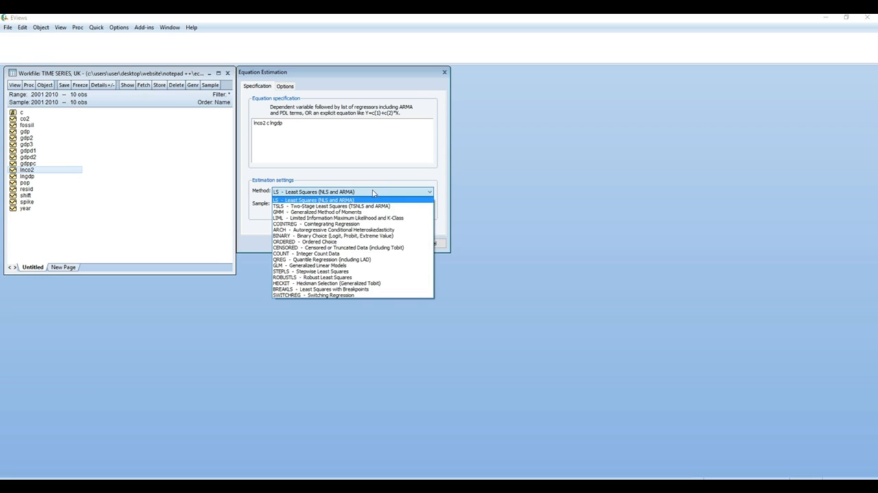
{"action": "left_click", "coordinate": [364, 199]}
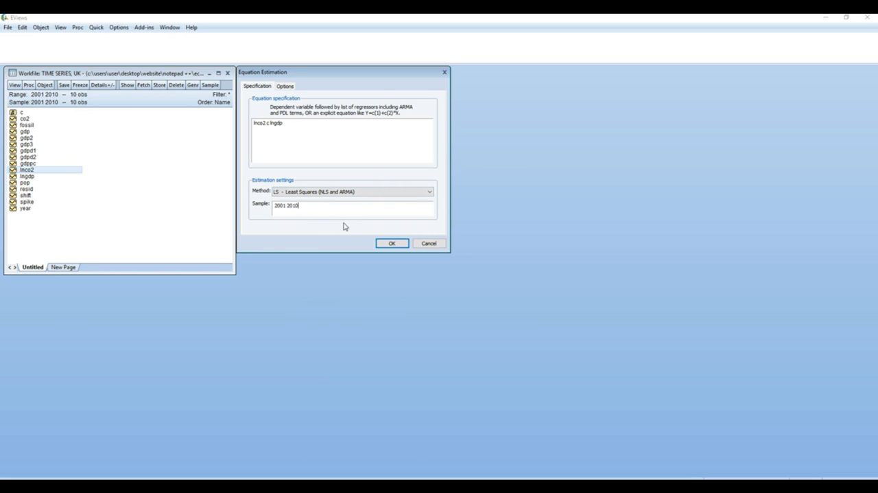
{"action": "left_click", "coordinate": [388, 245]}
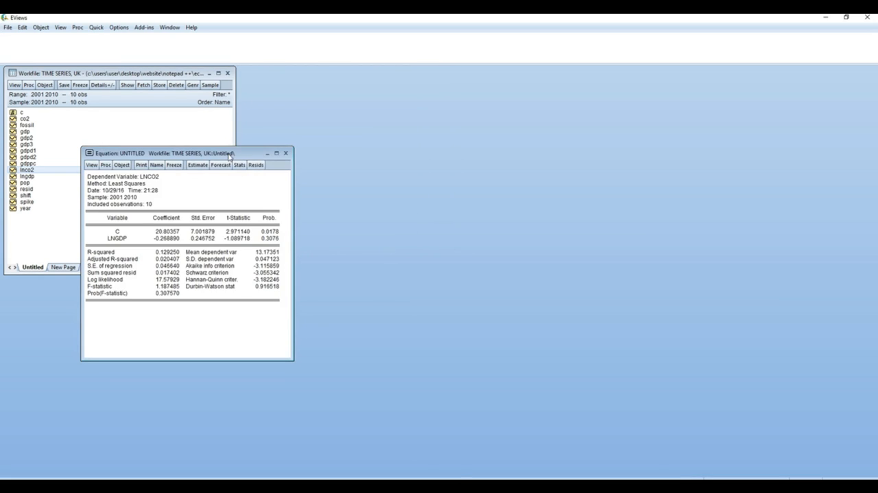
{"action": "left_click_drag", "start_coordinate": [232, 155], "coordinate": [388, 77]}
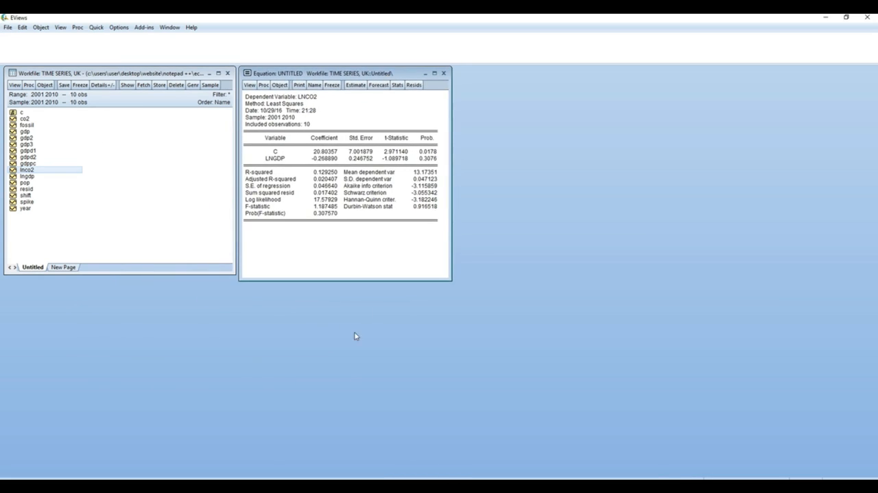
{"action": "left_click_drag", "start_coordinate": [347, 278], "coordinate": [347, 231]}
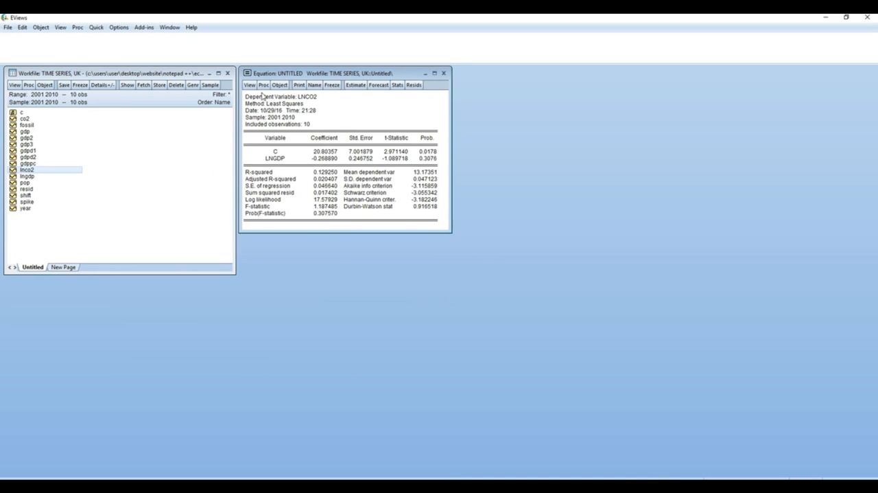
Examine the regression output's dependent variable, method, and the coefficients of the constant and LNGDP
{"action": "left_click_drag", "start_coordinate": [245, 97], "coordinate": [336, 98]}
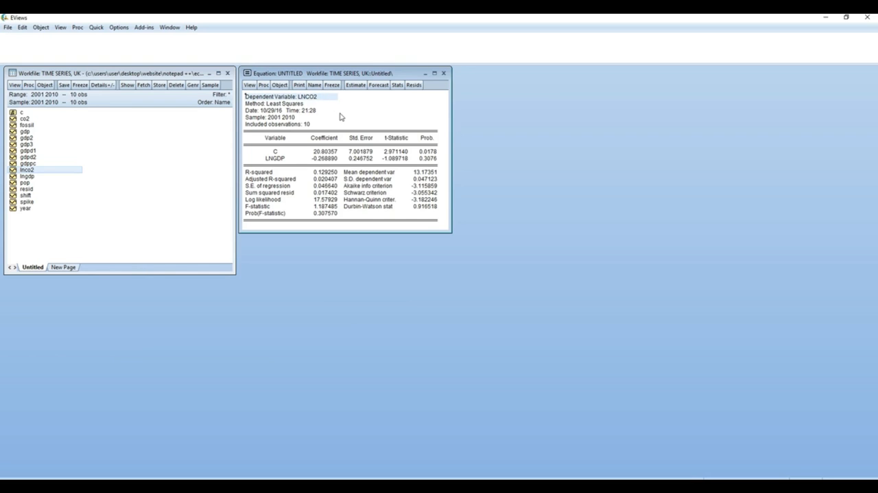
{"action": "left_click", "coordinate": [245, 103]}
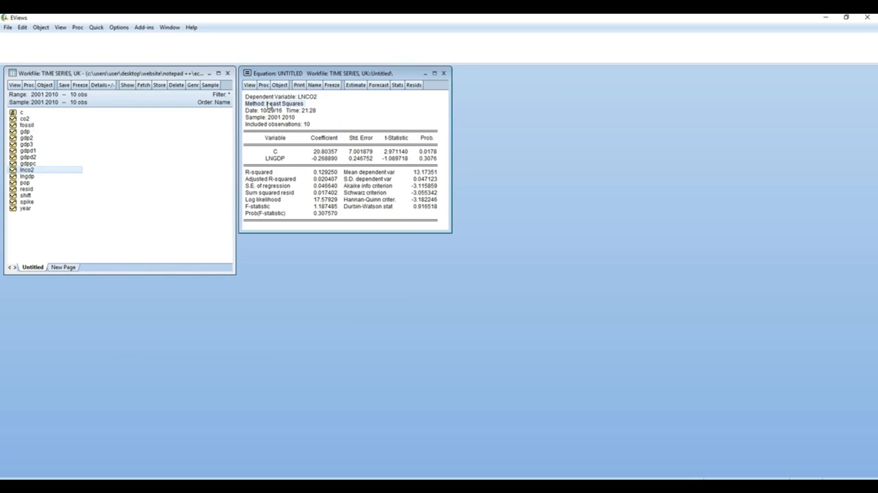
{"action": "left_click_drag", "start_coordinate": [258, 120], "coordinate": [327, 162]}
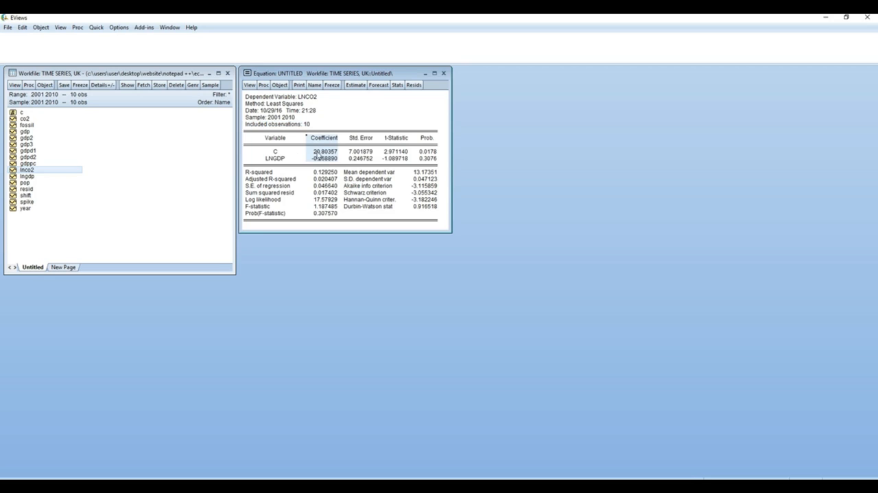
{"action": "left_click", "coordinate": [320, 153]}
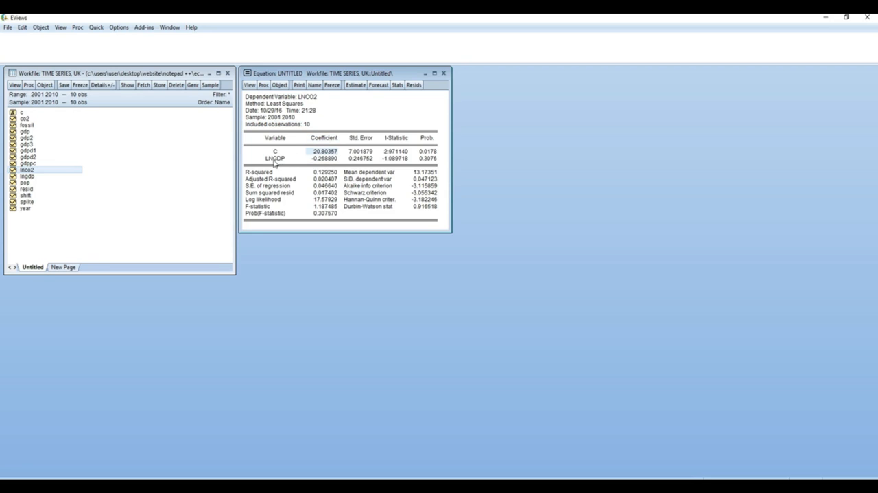
{"action": "left_click", "coordinate": [323, 160]}
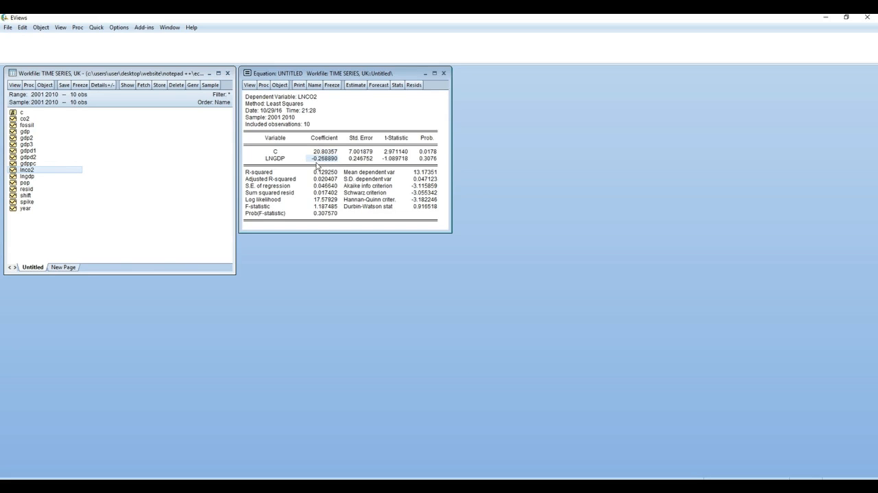
{"action": "left_click_drag", "start_coordinate": [270, 160], "coordinate": [334, 160]}
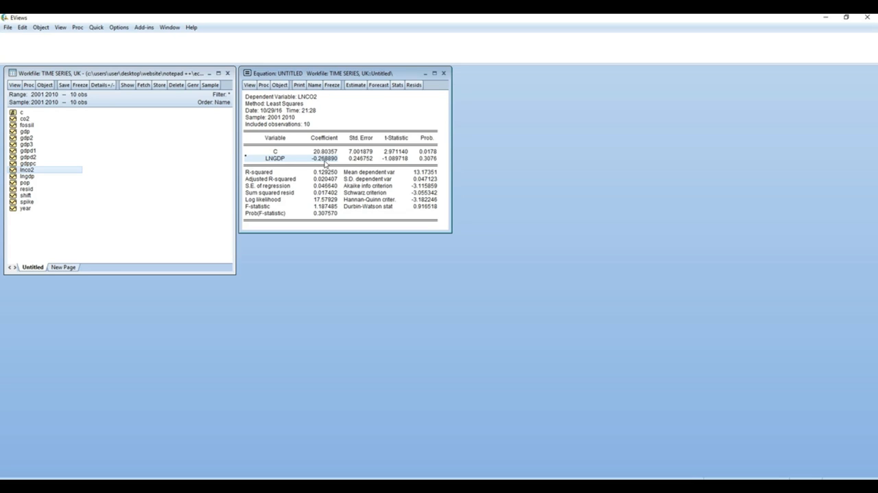
{"action": "left_click", "coordinate": [310, 100]}
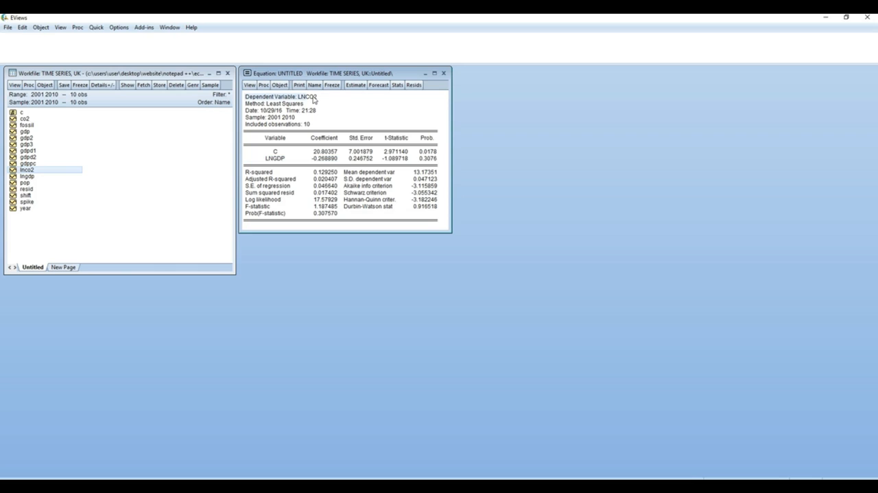
{"action": "left_click", "coordinate": [346, 118]}
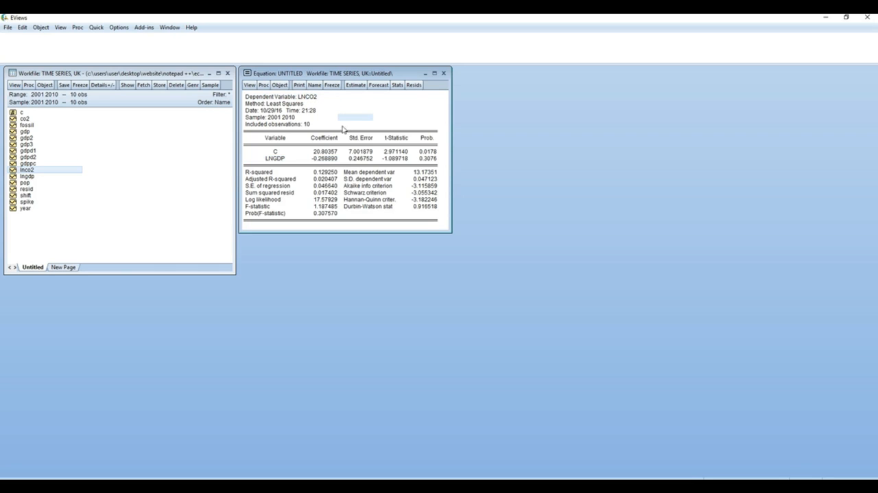
{"action": "left_click", "coordinate": [314, 158]}
{"action": "left_click", "coordinate": [396, 138]}
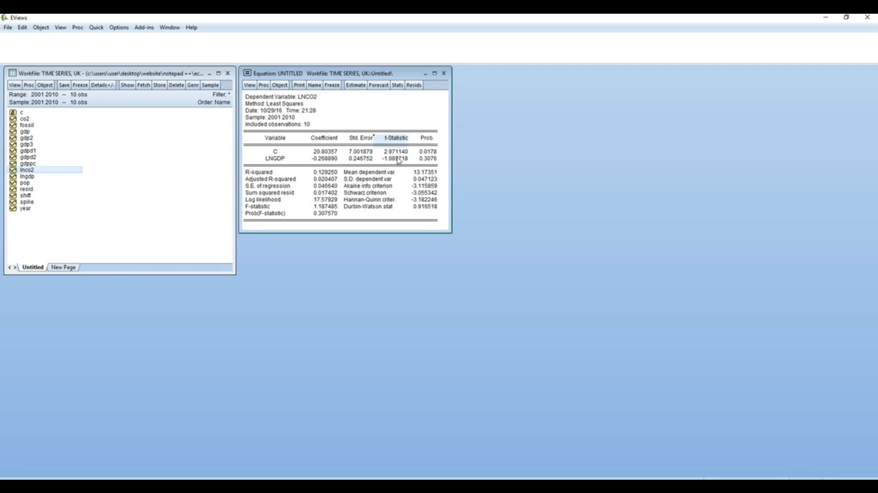
{"action": "left_click", "coordinate": [327, 160]}
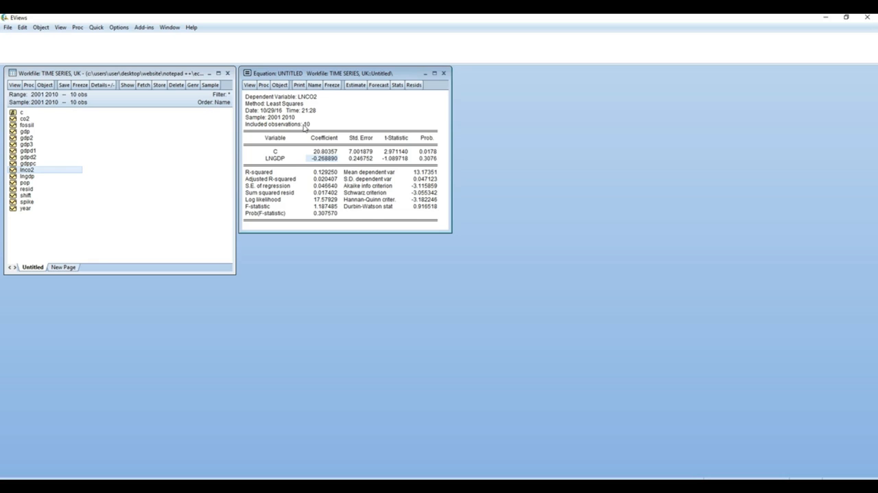
Check the number of included observations and the t-statistics of the constant and LNGDP in the regression output
{"action": "left_click", "coordinate": [304, 126]}
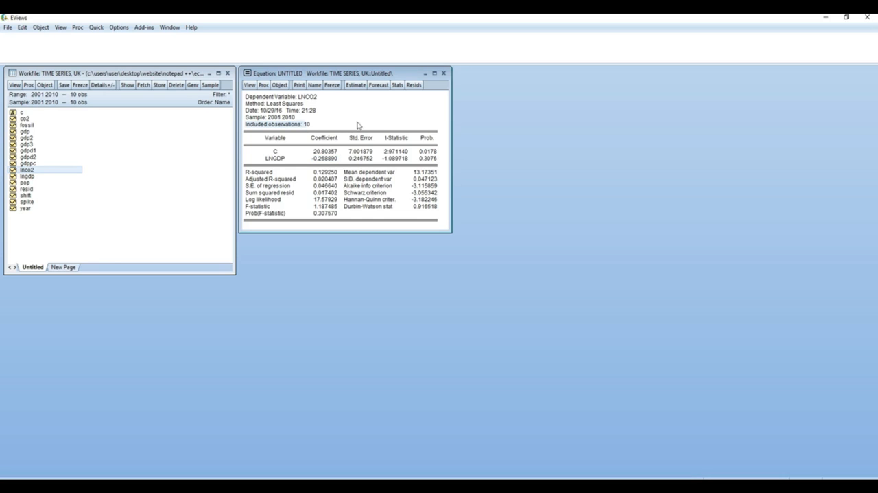
{"action": "left_click_drag", "start_coordinate": [294, 126], "coordinate": [352, 128]}
{"action": "left_click", "coordinate": [347, 127]}
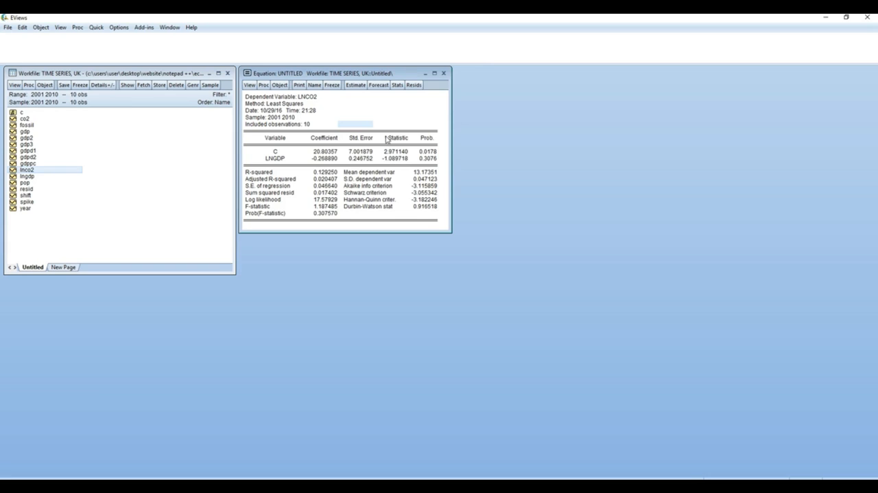
{"action": "left_click_drag", "start_coordinate": [395, 139], "coordinate": [398, 163]}
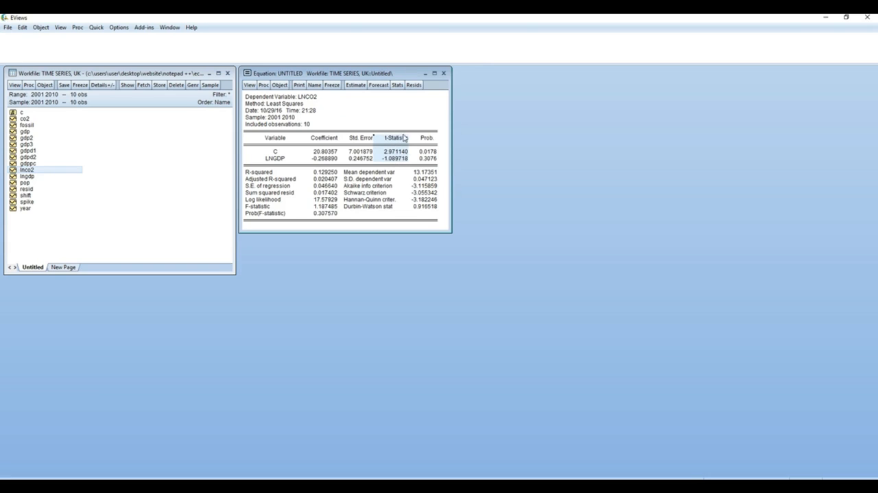
{"action": "left_click", "coordinate": [398, 162]}
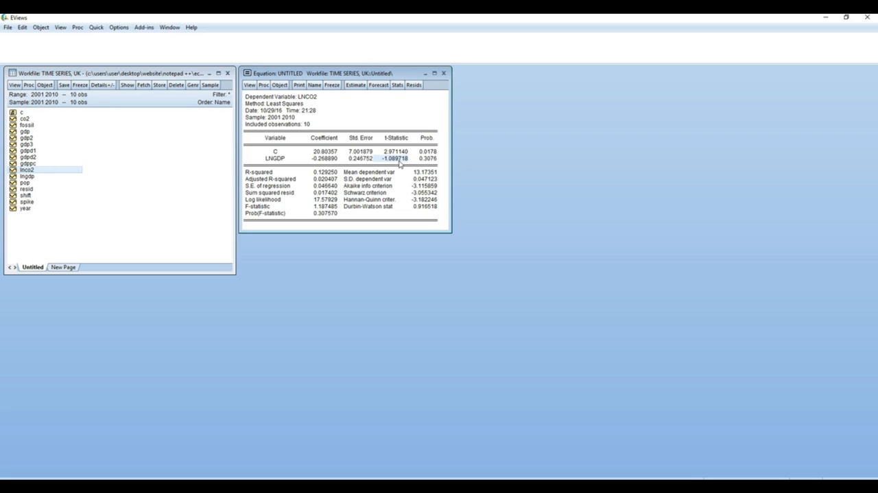
Examine the regression's R-squared, adjusted R-squared, F-statistic and standard error of regression
{"action": "left_click_drag", "start_coordinate": [260, 176], "coordinate": [338, 175]}
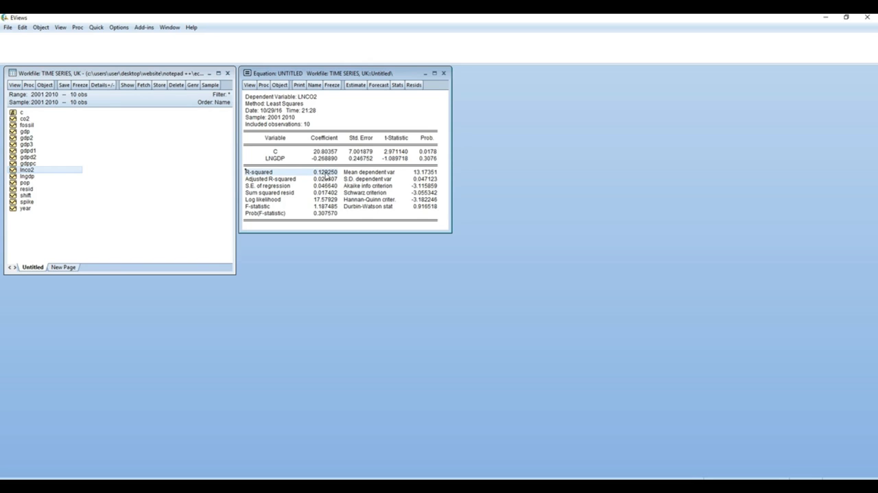
{"action": "left_click", "coordinate": [319, 176]}
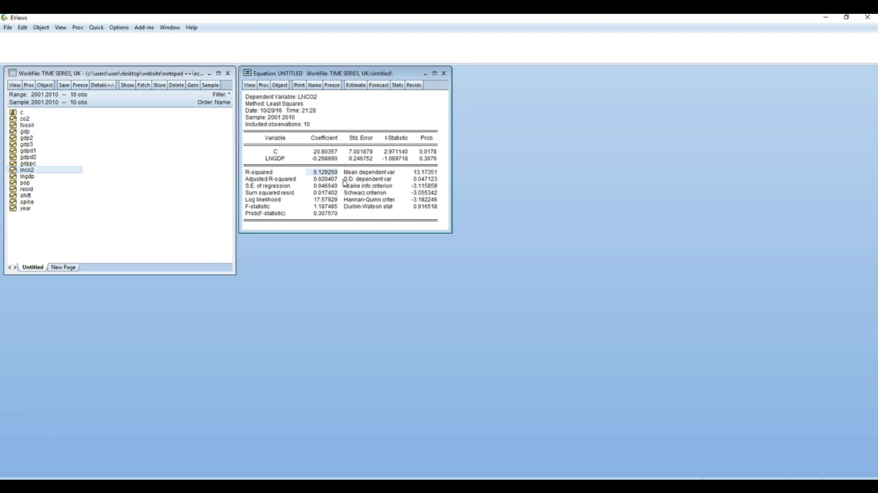
{"action": "left_click", "coordinate": [326, 179]}
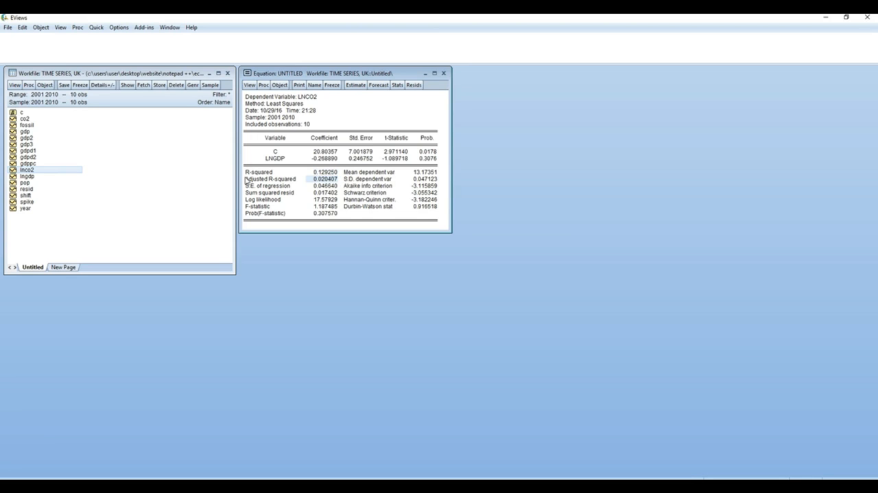
{"action": "left_click_drag", "start_coordinate": [245, 177], "coordinate": [336, 181]}
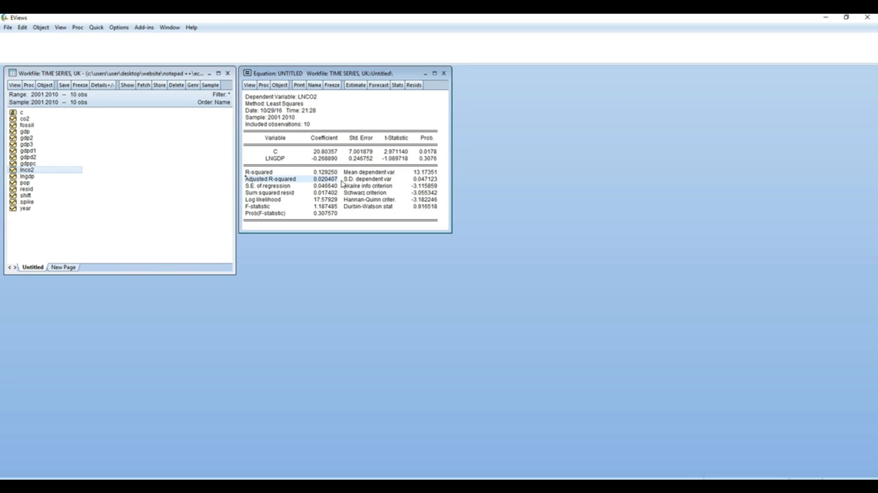
{"action": "left_click", "coordinate": [340, 181]}
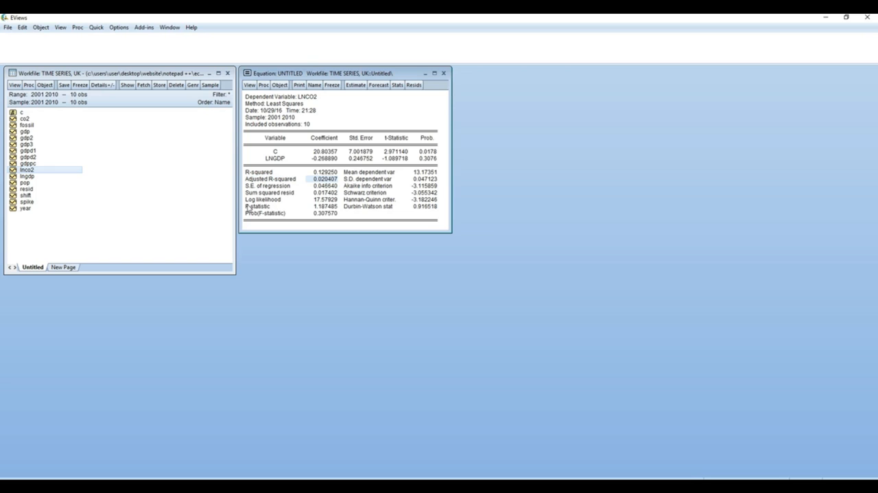
{"action": "left_click_drag", "start_coordinate": [249, 208], "coordinate": [332, 208]}
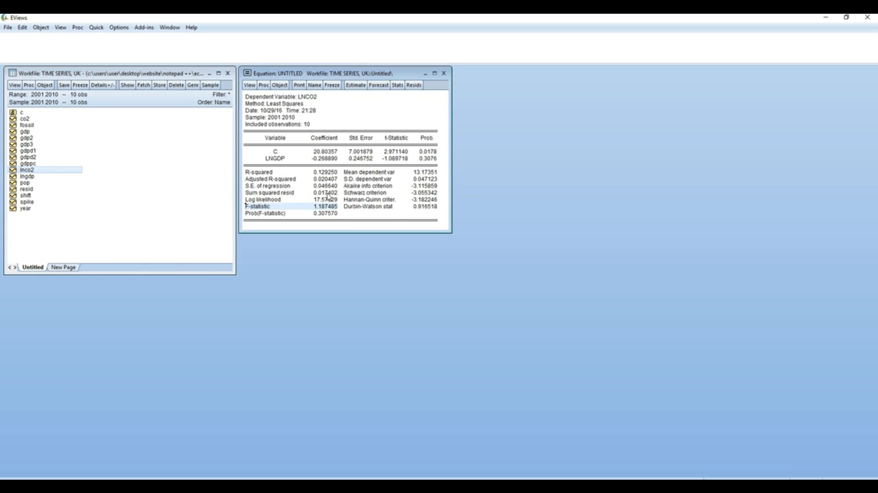
{"action": "left_click_drag", "start_coordinate": [257, 190], "coordinate": [337, 190]}
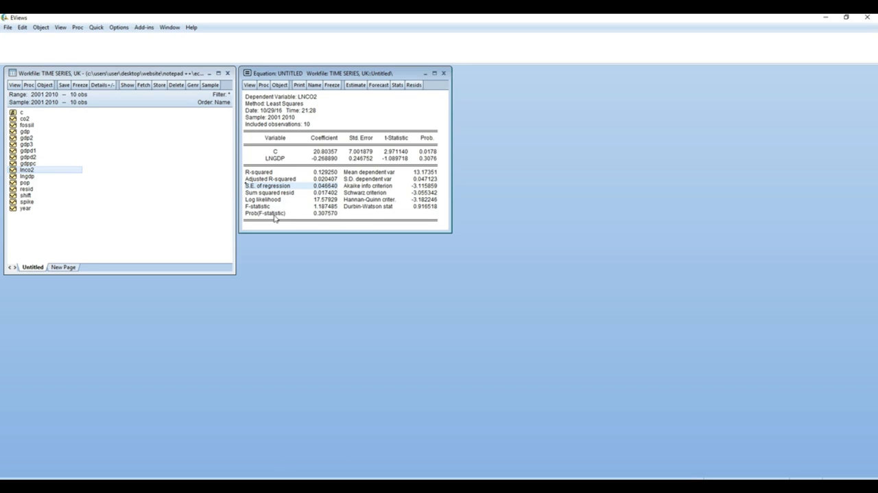
Check the regression's F-statistic probability, and store the estimated equation in the workfile under the name eq01
{"action": "left_click_drag", "start_coordinate": [258, 217], "coordinate": [343, 219]}
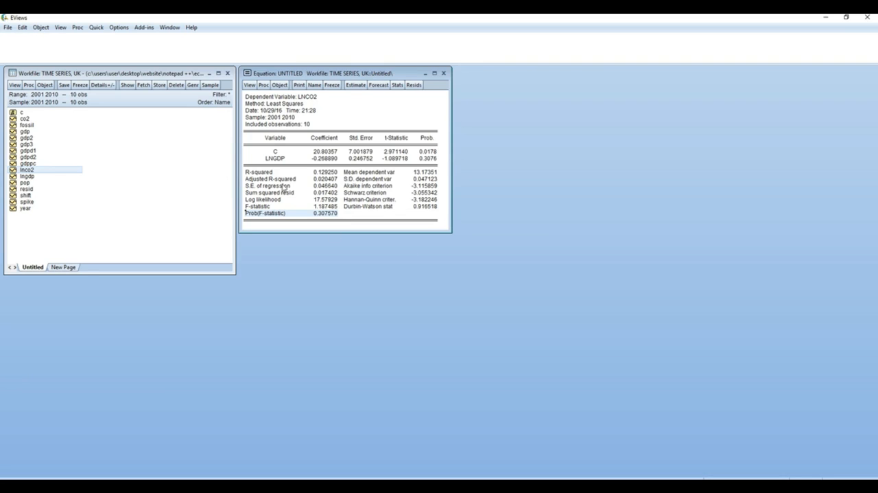
{"action": "left_click", "coordinate": [343, 118]}
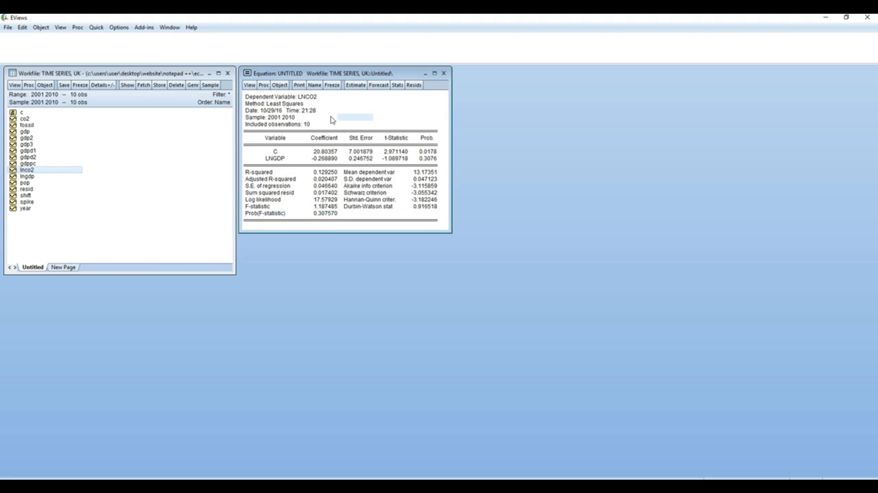
{"action": "left_click", "coordinate": [279, 85]}
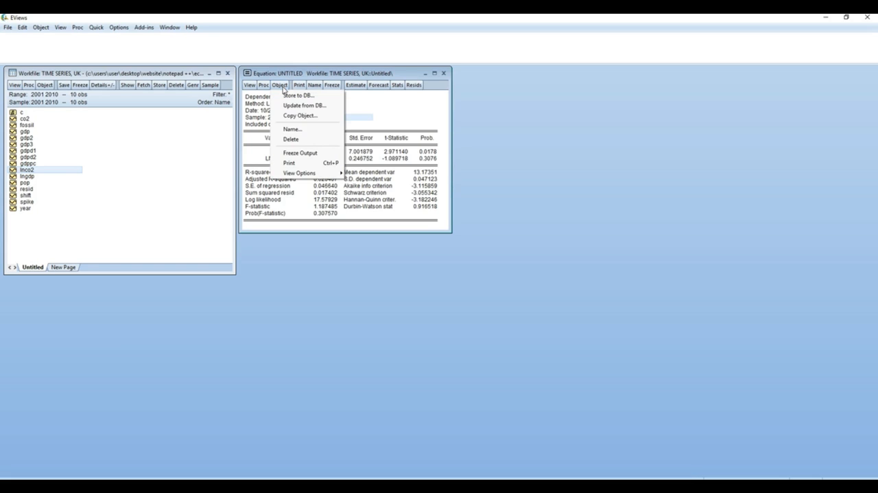
{"action": "left_click", "coordinate": [299, 131]}
{"action": "left_click", "coordinate": [301, 131]}
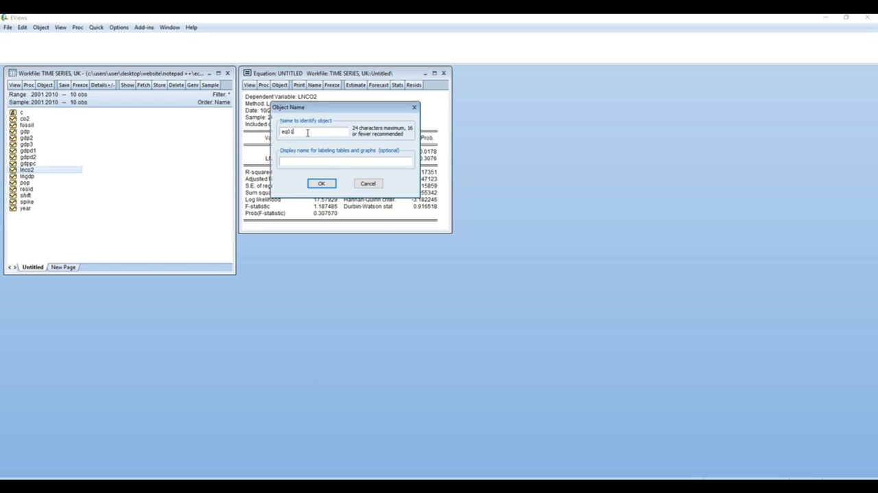
{"action": "left_click", "coordinate": [320, 184]}
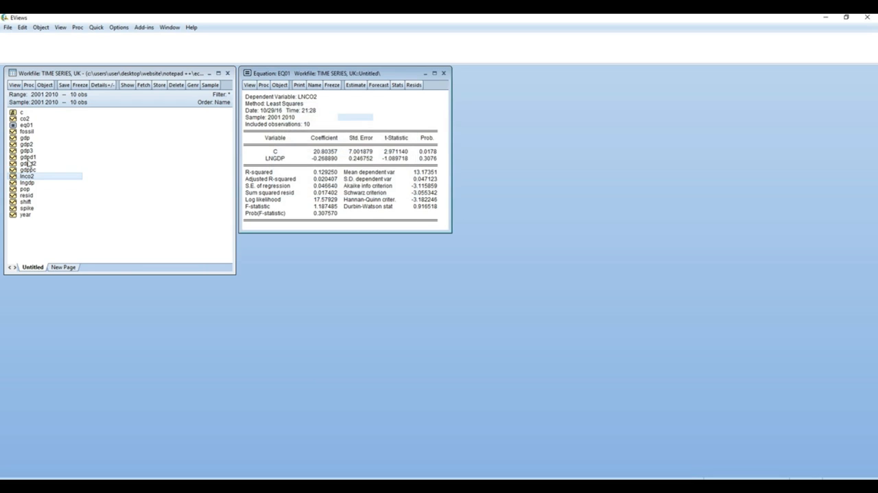
Close the equation window, reopen eq01 from the workfile to check the stored regression output, and close it again
{"action": "left_click", "coordinate": [26, 126]}
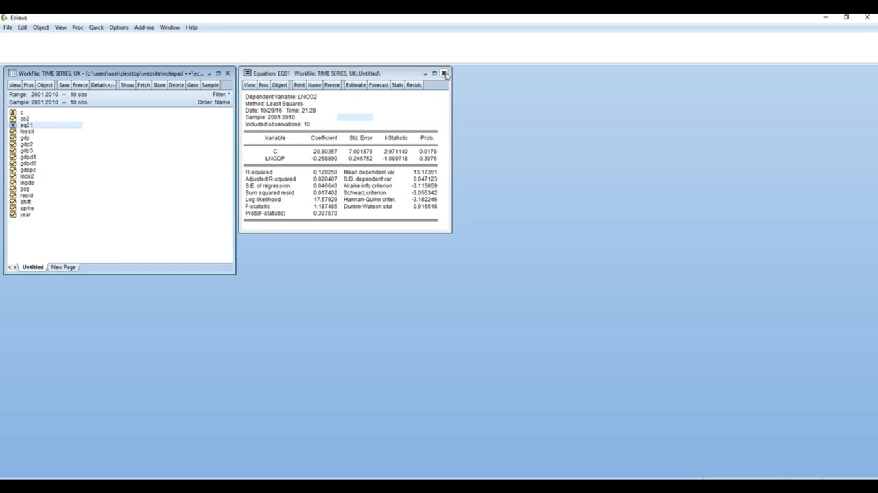
{"action": "left_click", "coordinate": [443, 73]}
{"action": "double_click", "coordinate": [32, 126]}
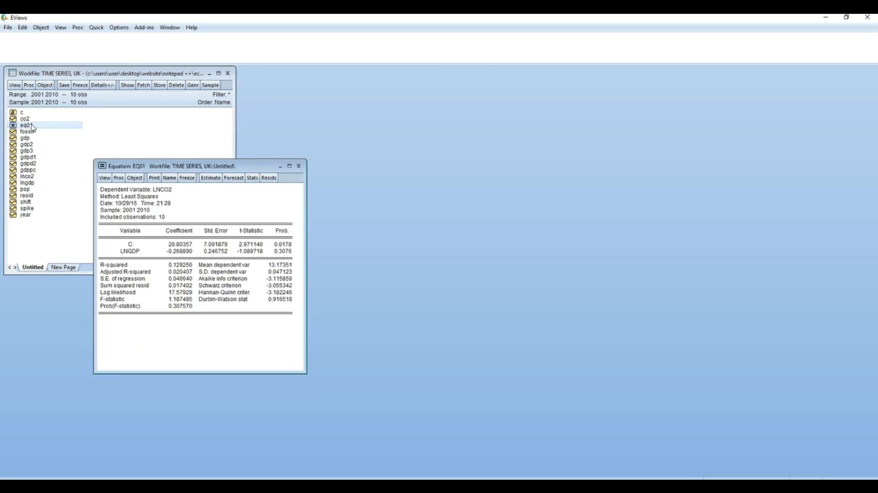
{"action": "left_click", "coordinate": [299, 167]}
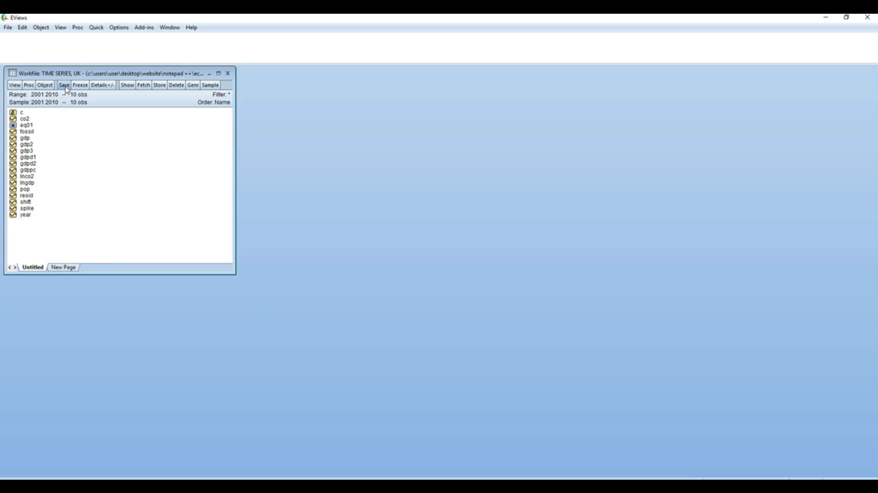
Save the workfile with double precision series storage and no compression
{"action": "left_click", "coordinate": [64, 85]}
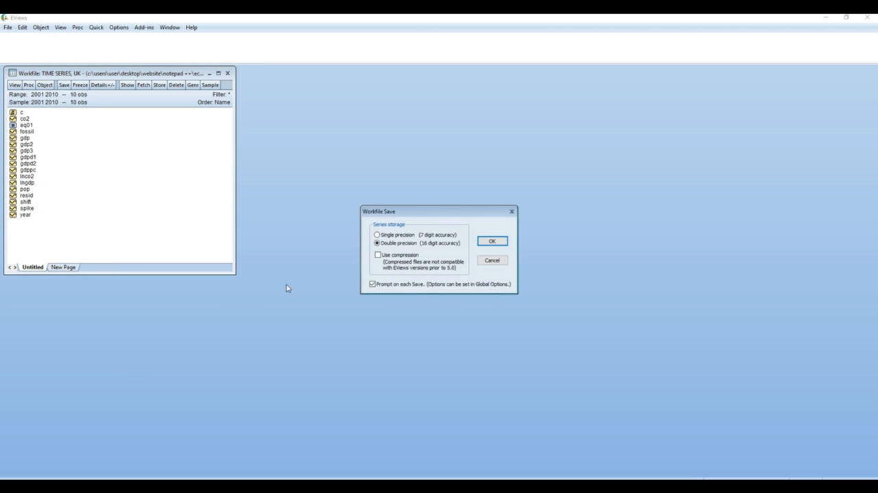
{"action": "left_click", "coordinate": [491, 241]}
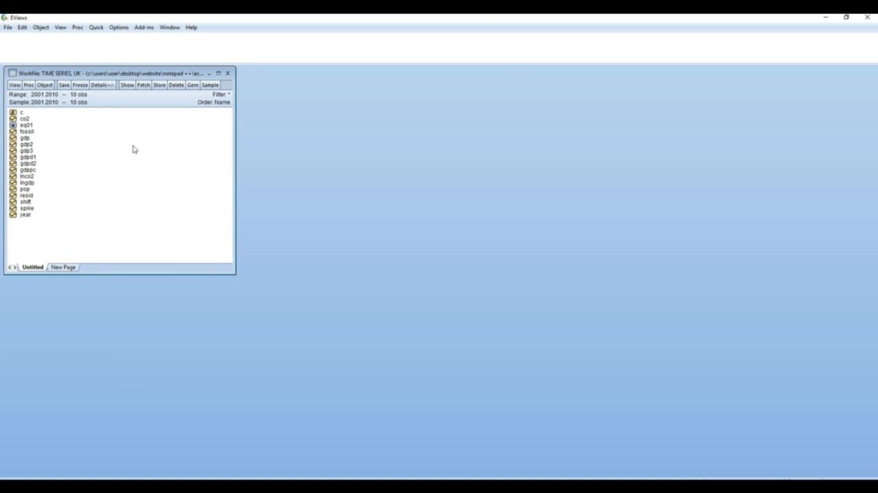